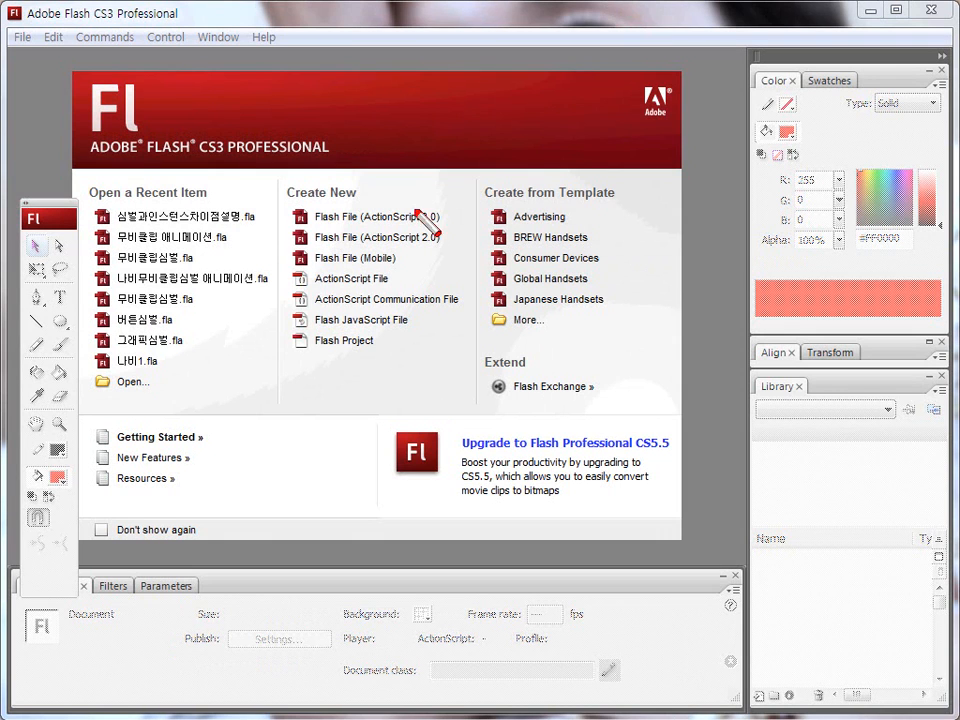
Step: Create a new Flash File (ActionScript 2.0) and rename its Layer 1 as 도형
left_click_drag(313, 242, 441, 244)
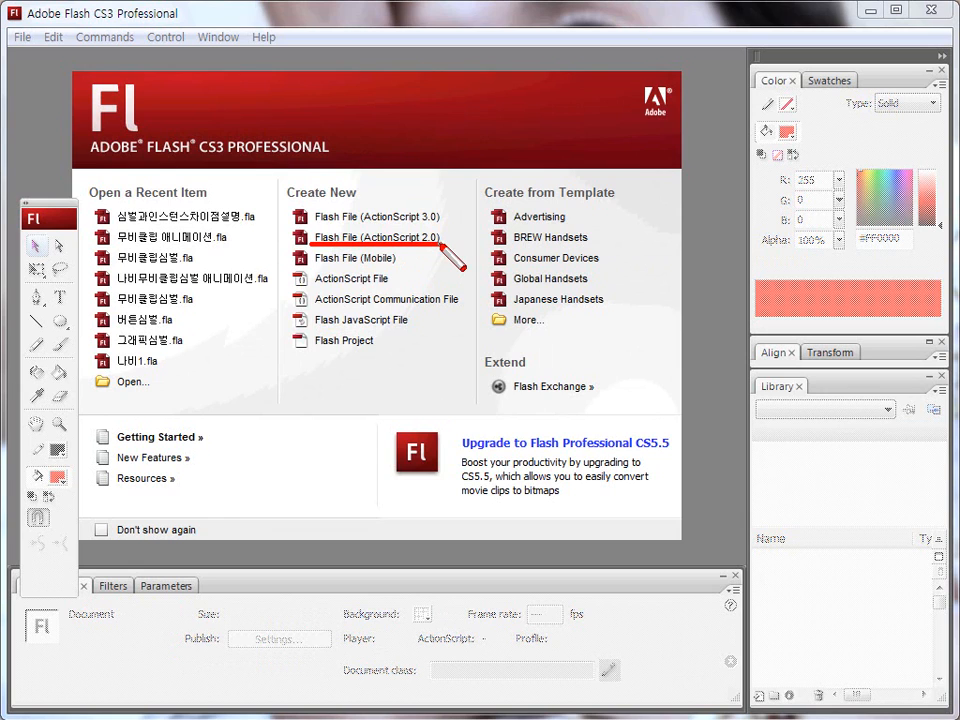
left_click(410, 239)
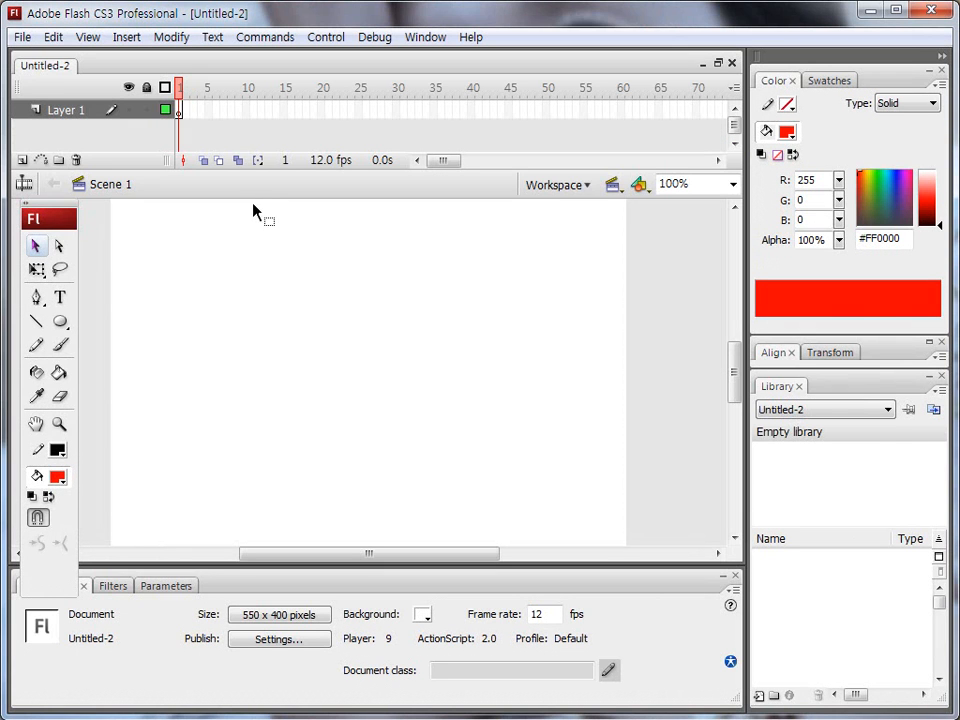
key("ctrl+shift+d")
key("ctrl+shift+d")
mouse_move(82, 122)
left_mouse_down()
mouse_move(44, 135)
mouse_move(57, 87)
mouse_move(75, 124)
left_mouse_up()
double_click(60, 110)
type("도형")
key("Return")
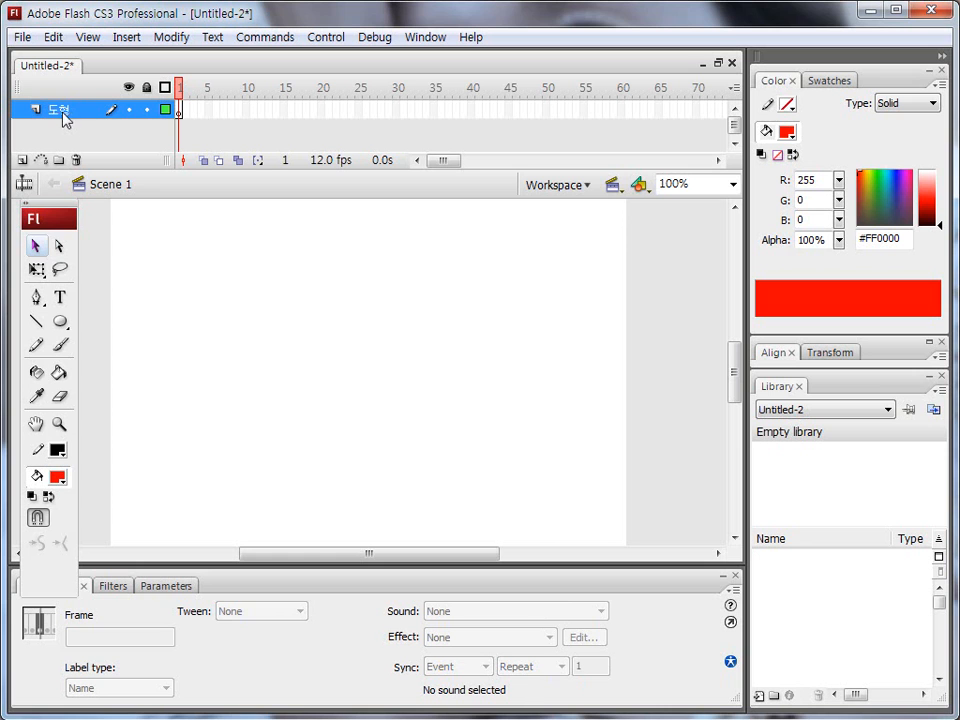
Step: Draw a red circle without a stroke, about 65.5 pixels wide, near the stage's left edge using the Oval tool
key("ctrl+shift+d")
left_click_drag(66, 328, 63, 330)
key("ctrl+shift+d")
left_click(60, 321)
left_click(113, 376)
key("ctrl+shift+d")
mouse_move(58, 438)
left_mouse_down()
mouse_move(47, 452)
mouse_move(64, 467)
left_mouse_up()
key("ctrl+shift+d")
left_click(58, 450)
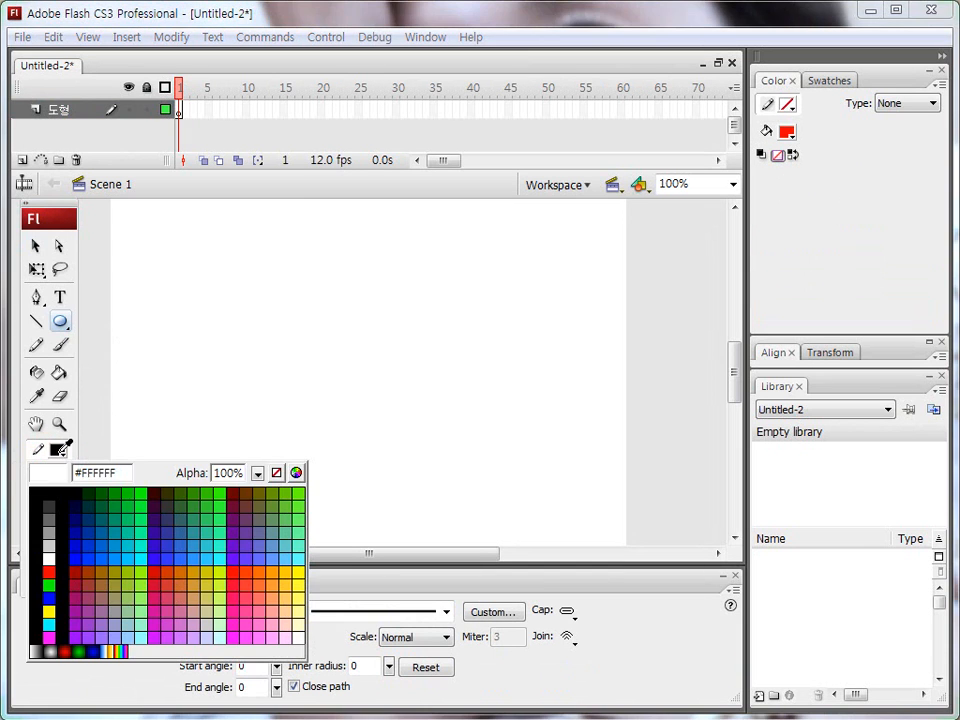
left_click(276, 472)
left_click_drag(119, 327, 179, 386)
left_click(36, 245)
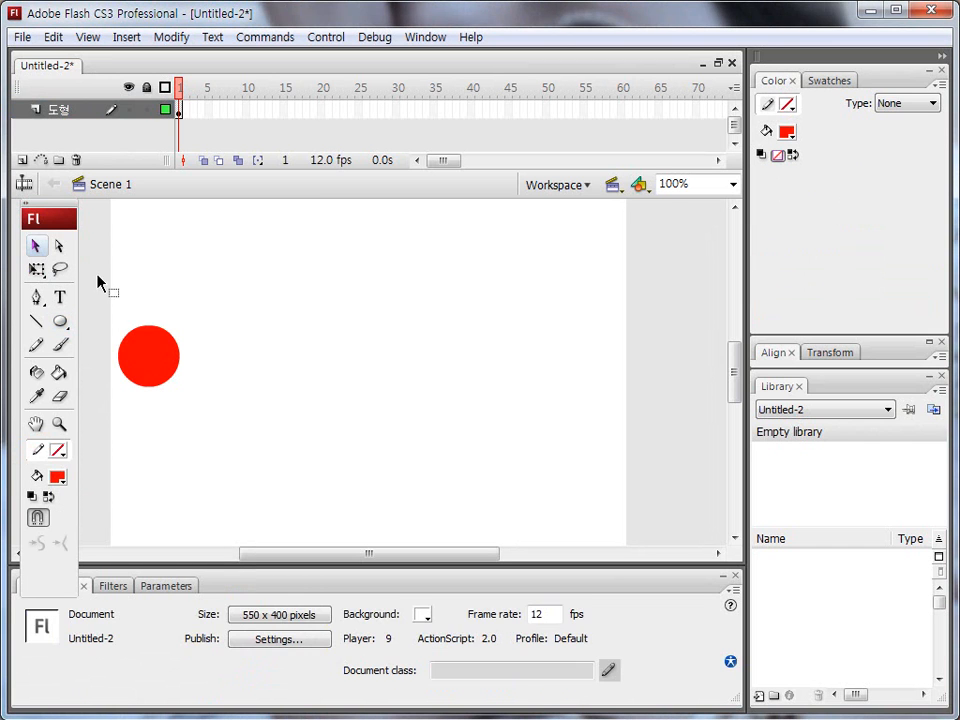
Step: Convert the red circle to a Graphic symbol named g_원형
key("ctrl+a")
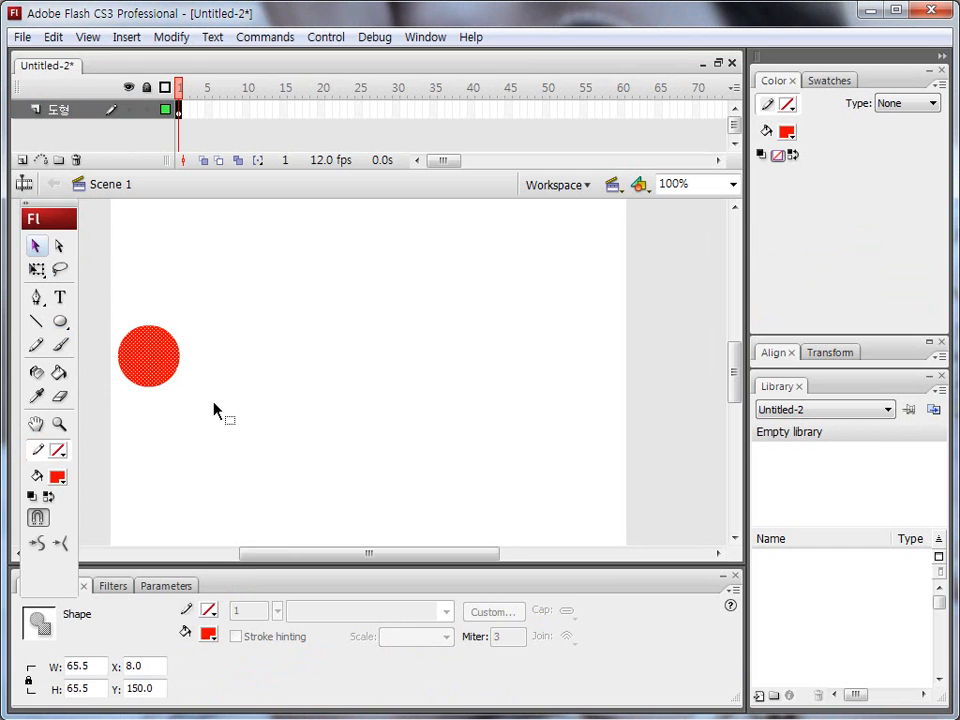
left_click(223, 395)
left_click(167, 378)
key("F8")
left_click_drag(615, 14, 232, 240)
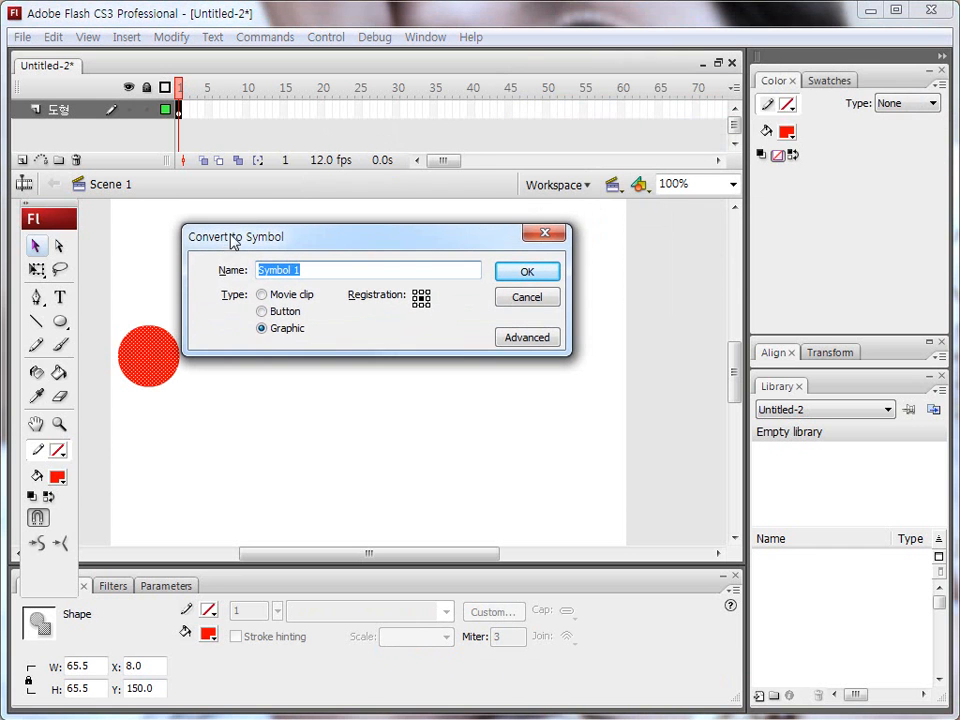
left_click_drag(259, 304, 318, 304)
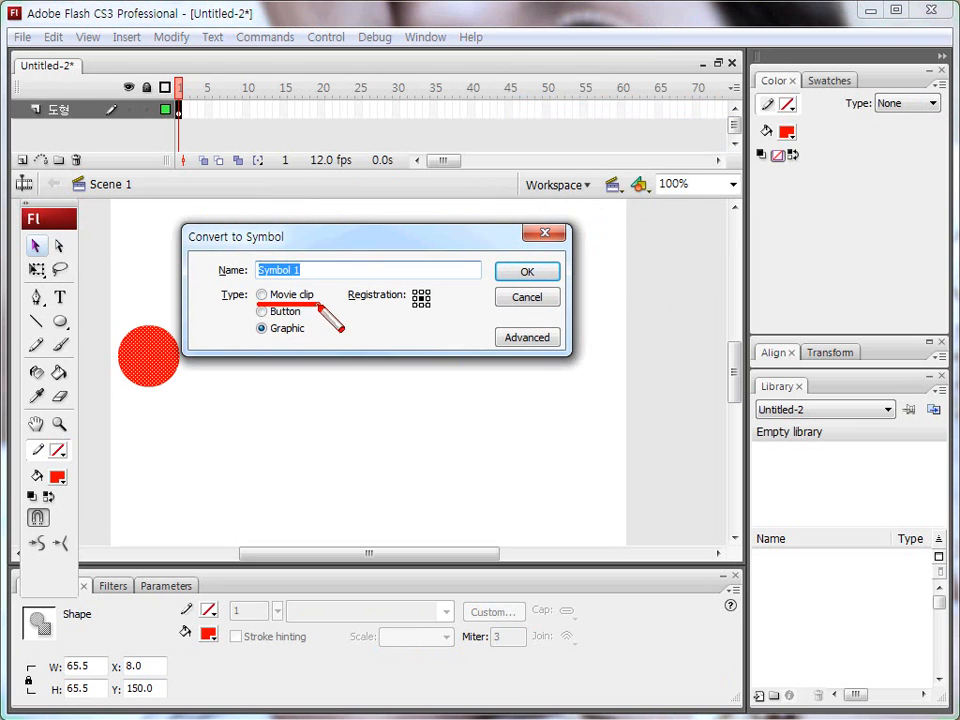
mouse_move(258, 318)
left_mouse_down()
mouse_move(306, 318)
mouse_move(303, 340)
left_mouse_up()
mouse_move(262, 279)
left_mouse_down()
mouse_move(260, 344)
mouse_move(261, 276)
mouse_move(255, 335)
left_mouse_up()
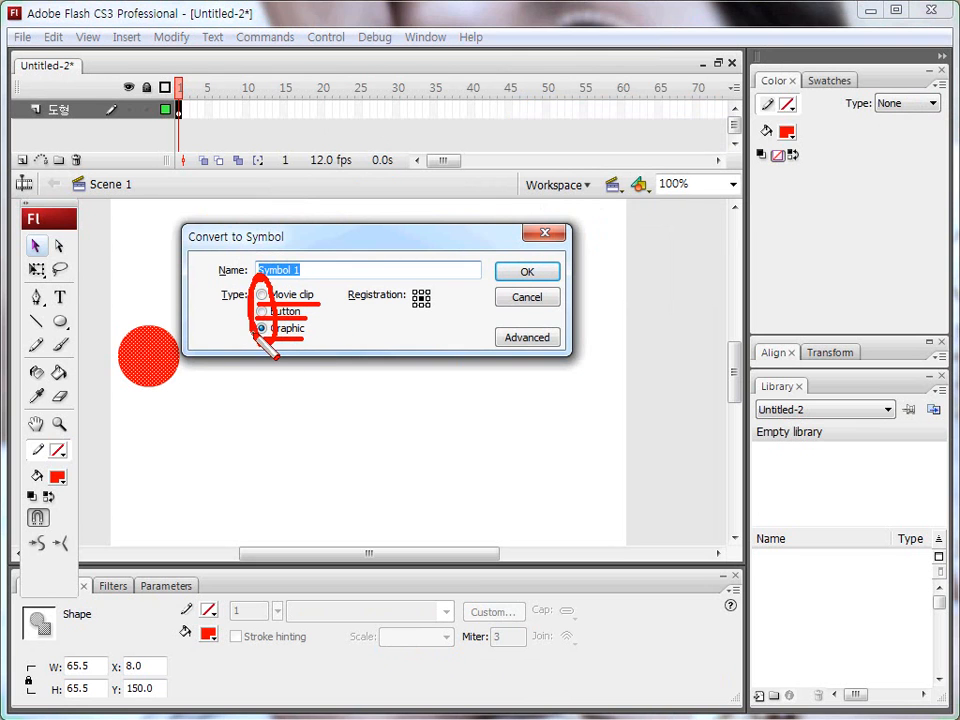
key("Escape")
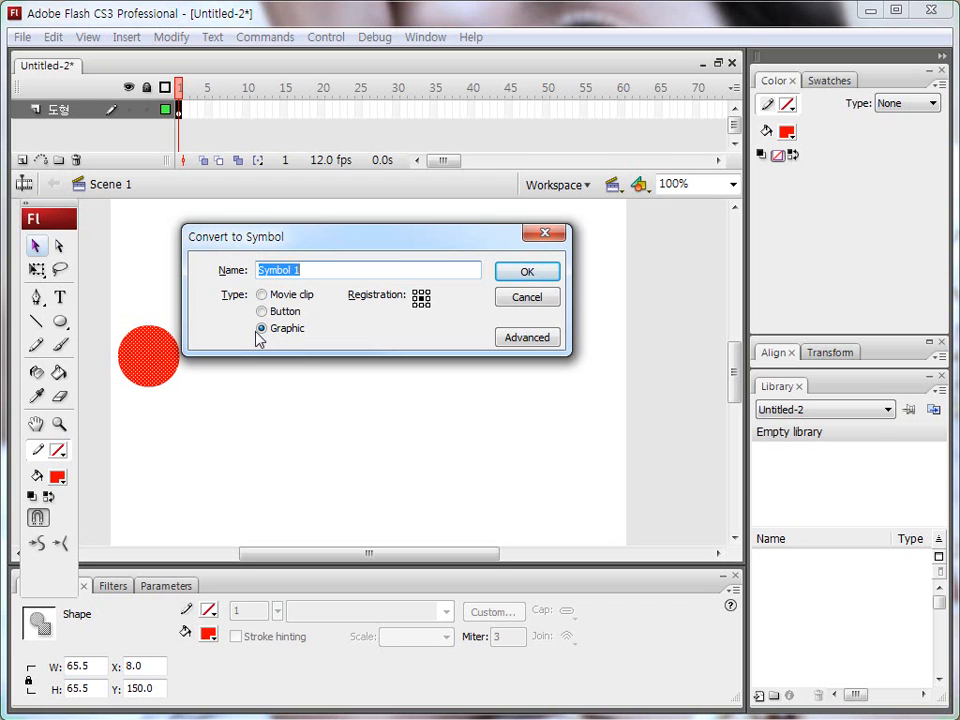
type("g")
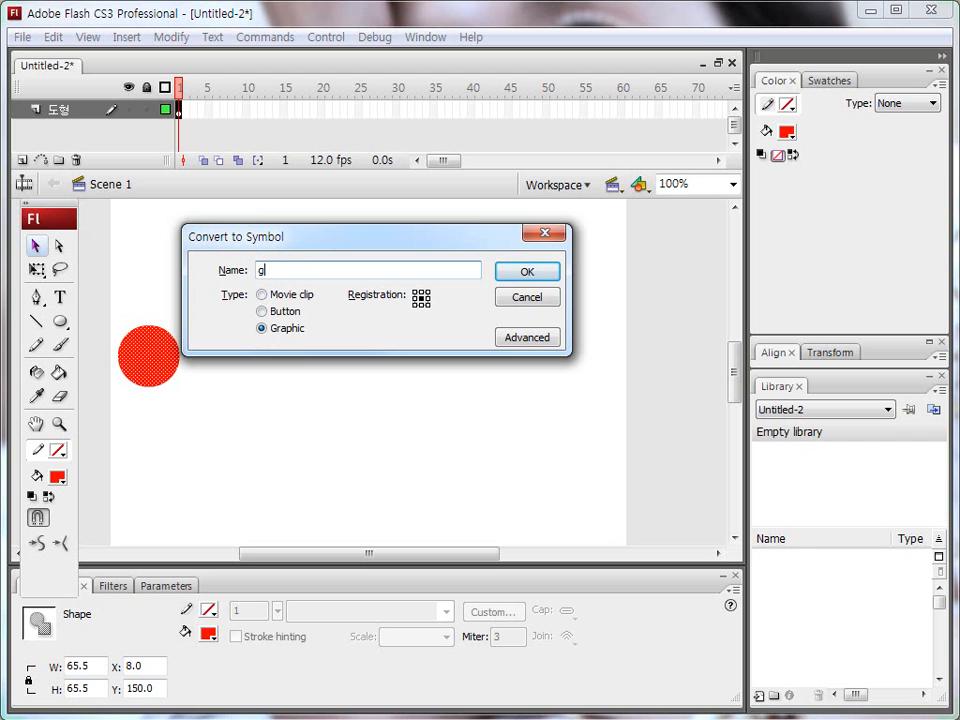
type("_원형")
left_click(515, 281)
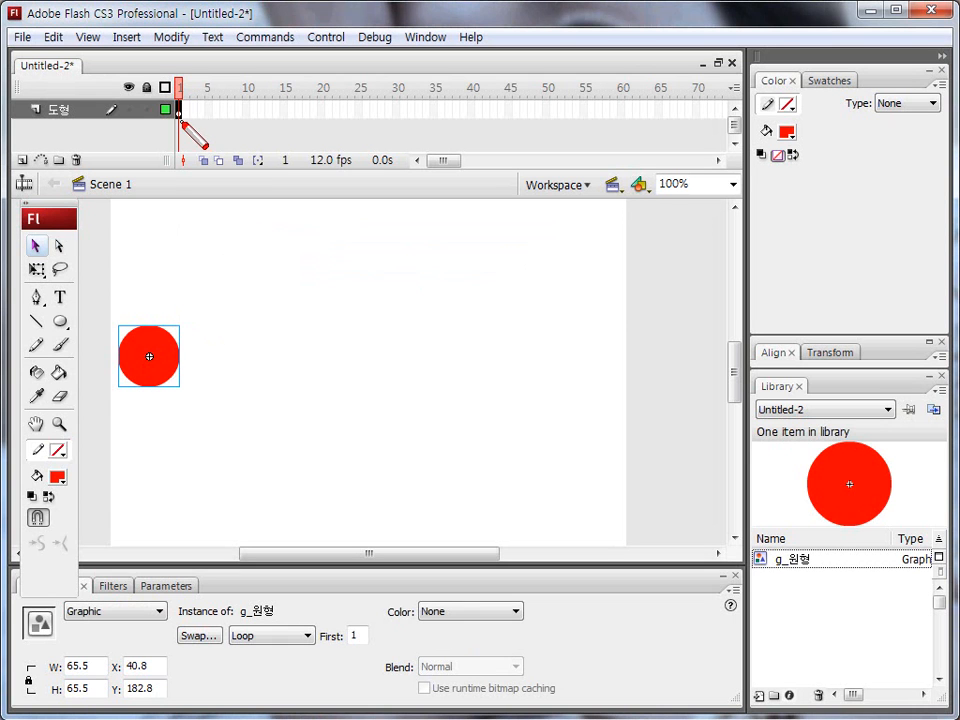
mouse_move(179, 124)
left_mouse_down()
mouse_move(181, 94)
mouse_move(184, 123)
mouse_move(164, 152)
mouse_move(137, 306)
left_mouse_up()
left_click_drag(130, 271, 151, 279)
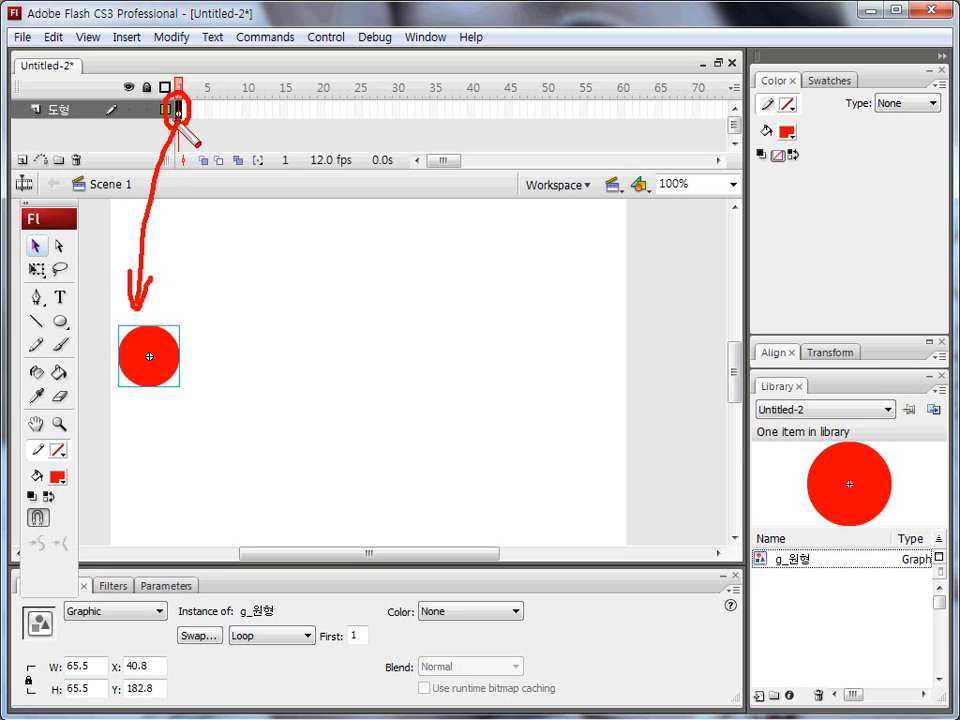
mouse_move(701, 103)
left_mouse_down()
mouse_move(598, 314)
mouse_move(611, 318)
left_mouse_up()
key("Escape")
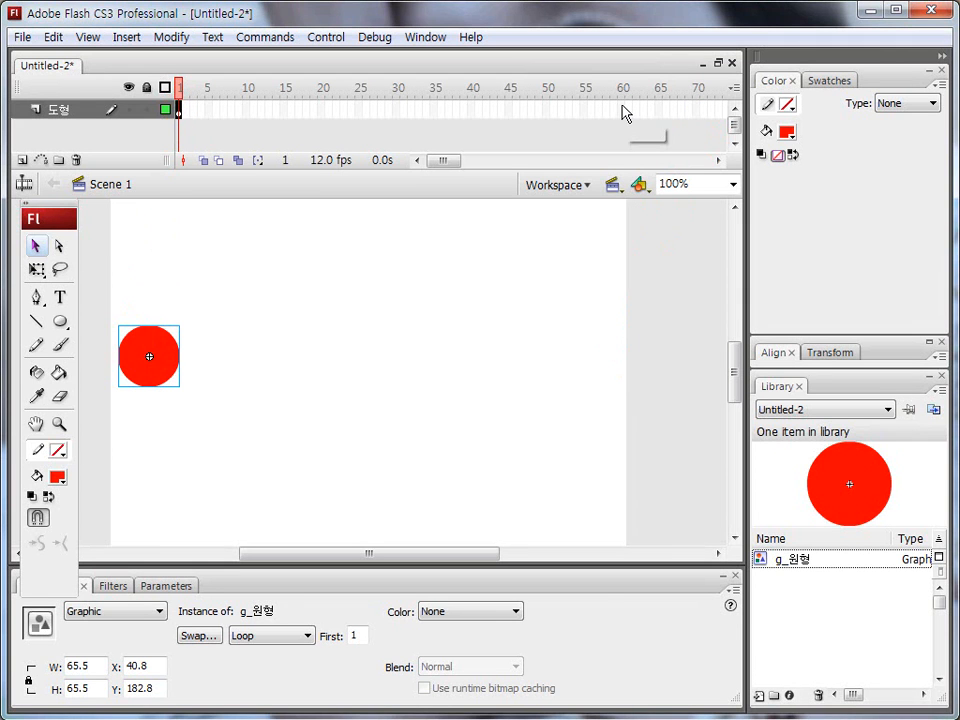
Step: Insert a keyframe at frame 60 of the 도형 layer and move the circle straight across to the stage's right edge
left_click(623, 110)
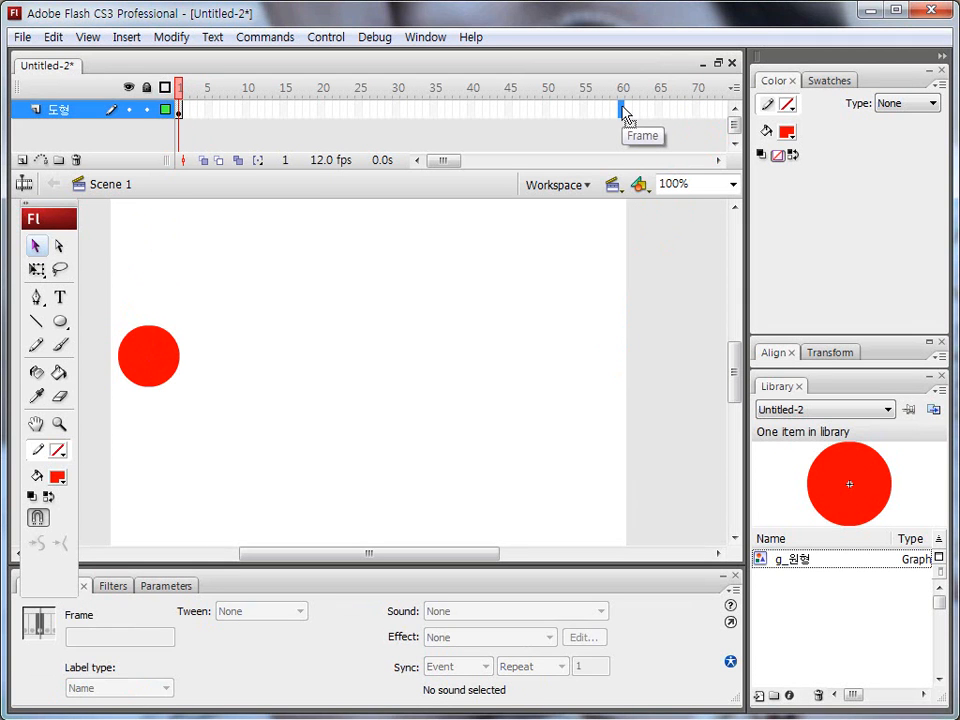
key("F6")
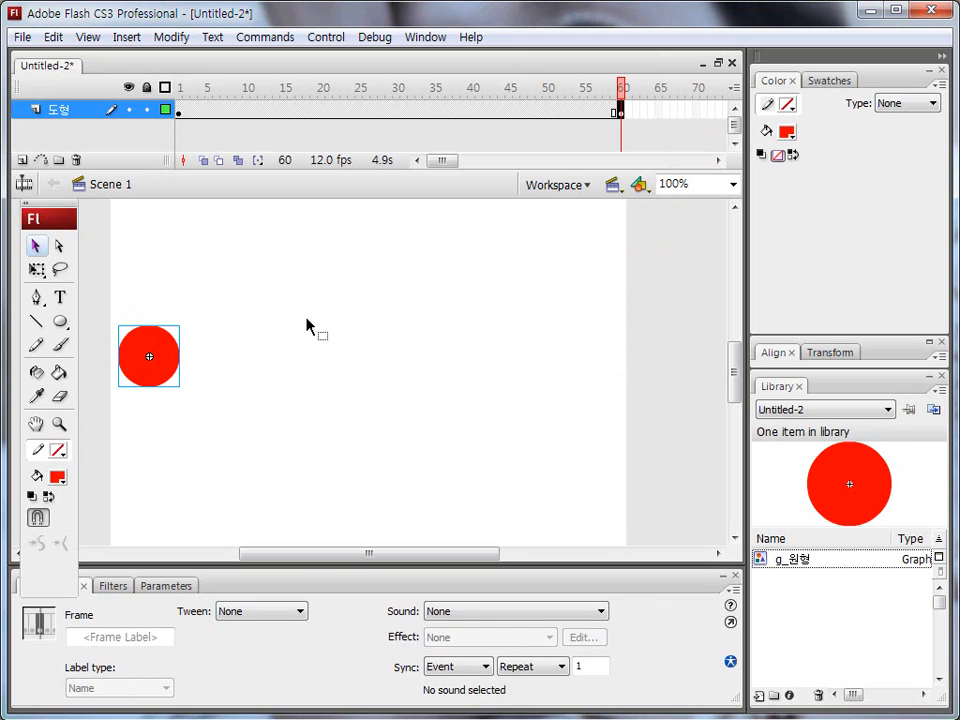
left_click_drag(171, 347, 615, 350)
left_click(180, 111)
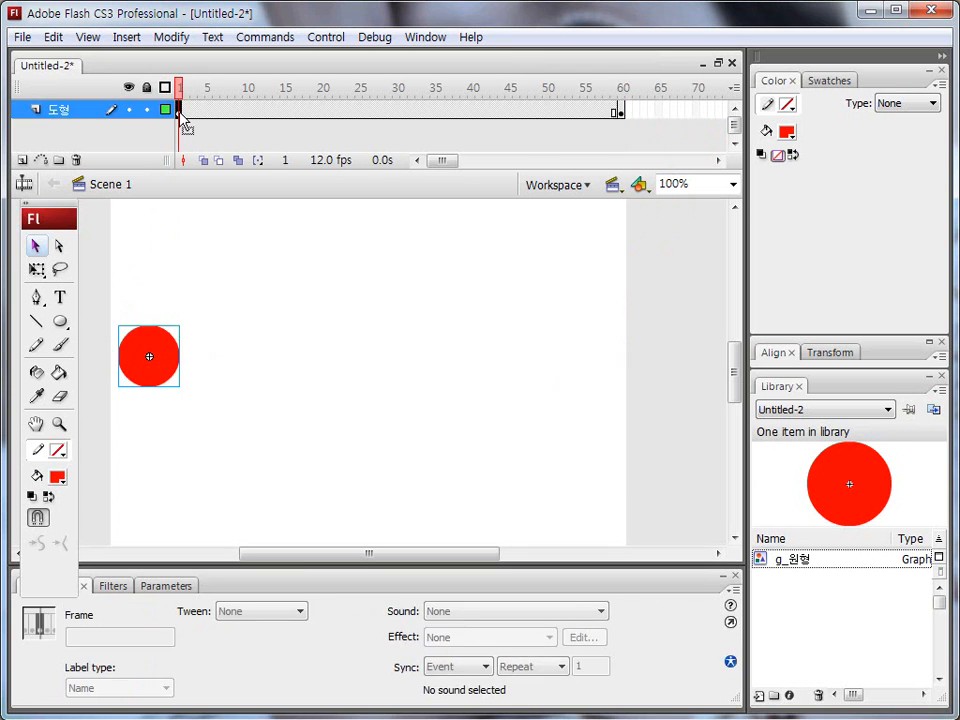
left_click(619, 110)
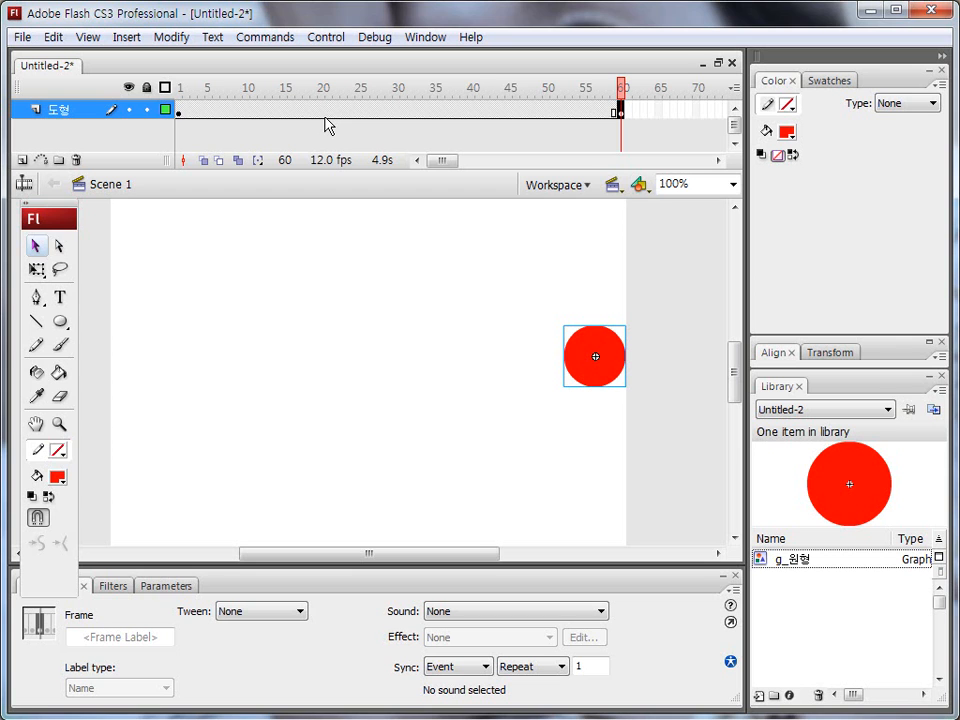
mouse_move(186, 118)
left_mouse_down()
mouse_move(178, 122)
mouse_move(186, 116)
left_mouse_up()
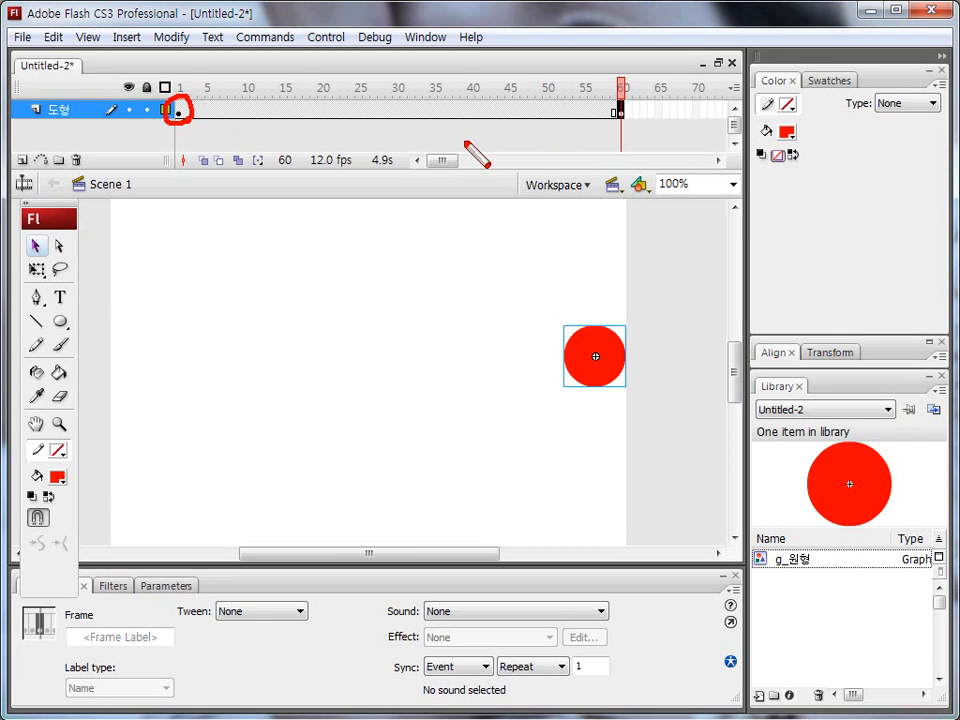
left_click_drag(625, 100, 630, 122)
mouse_move(265, 104)
left_mouse_down()
mouse_move(403, 111)
mouse_move(356, 107)
mouse_move(278, 408)
mouse_move(279, 522)
left_mouse_up()
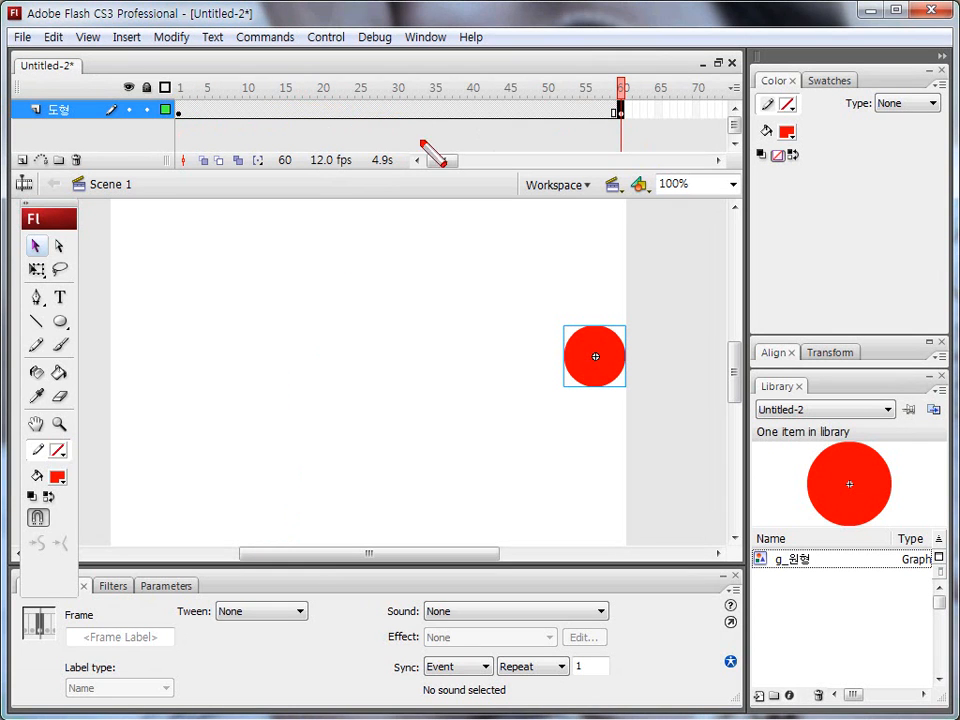
Step: Apply a Motion tween to the 도형 layer's frames between the keyframes at 1 and 60
left_click(352, 110)
mouse_move(204, 602)
left_mouse_down()
mouse_move(323, 594)
mouse_move(320, 624)
mouse_move(200, 630)
left_mouse_up()
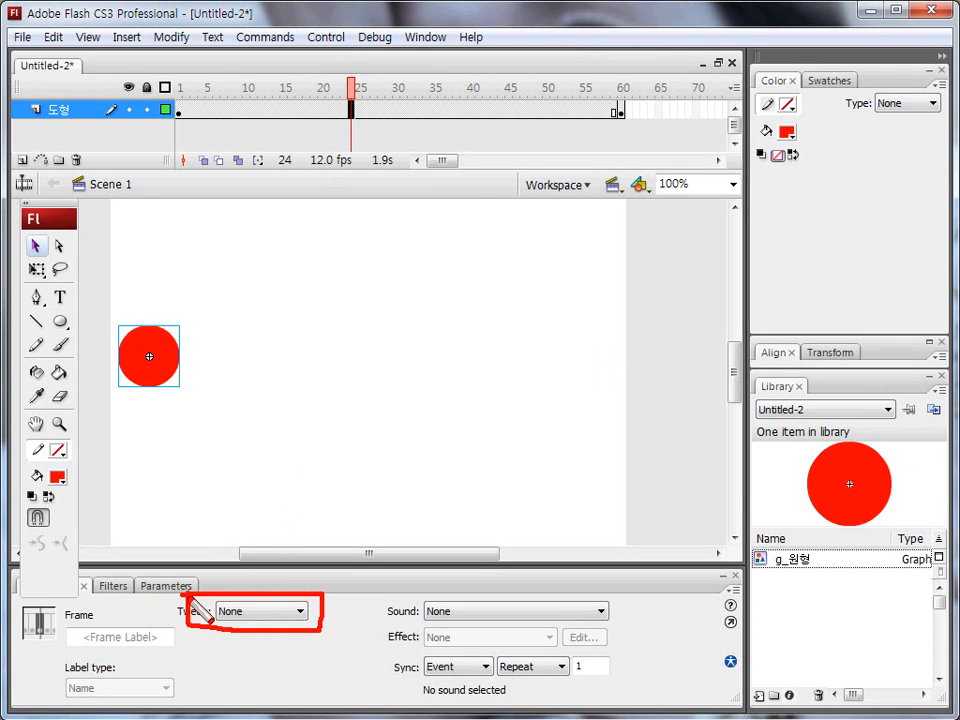
left_click(300, 610)
left_click(259, 640)
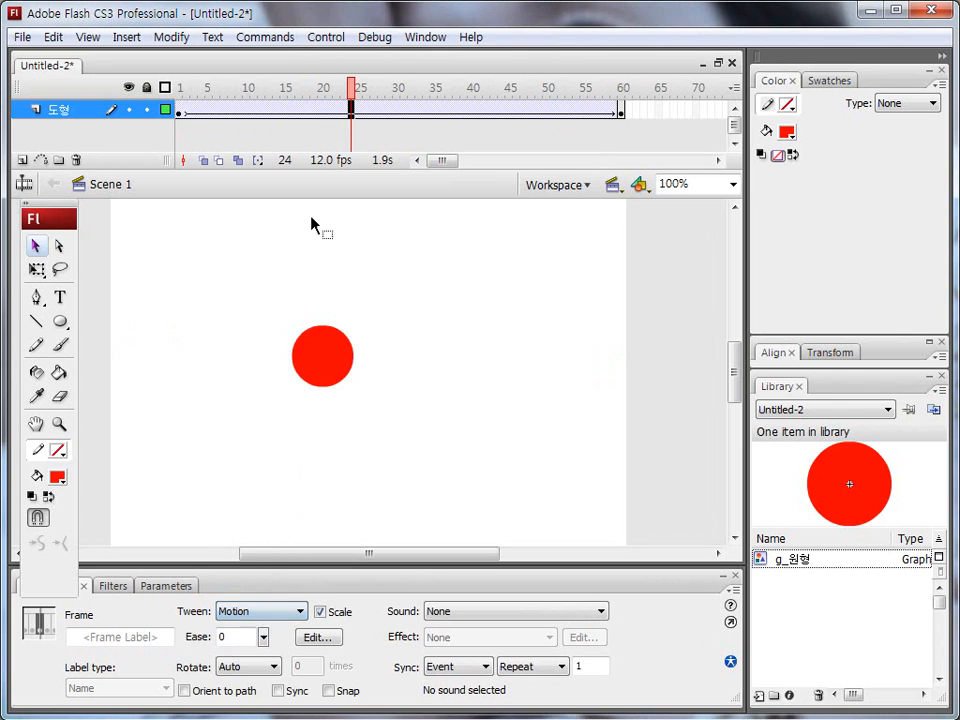
Step: Play the circle's motion tween from frame 1 to review it, and return the playhead to frame 2
left_click(178, 87)
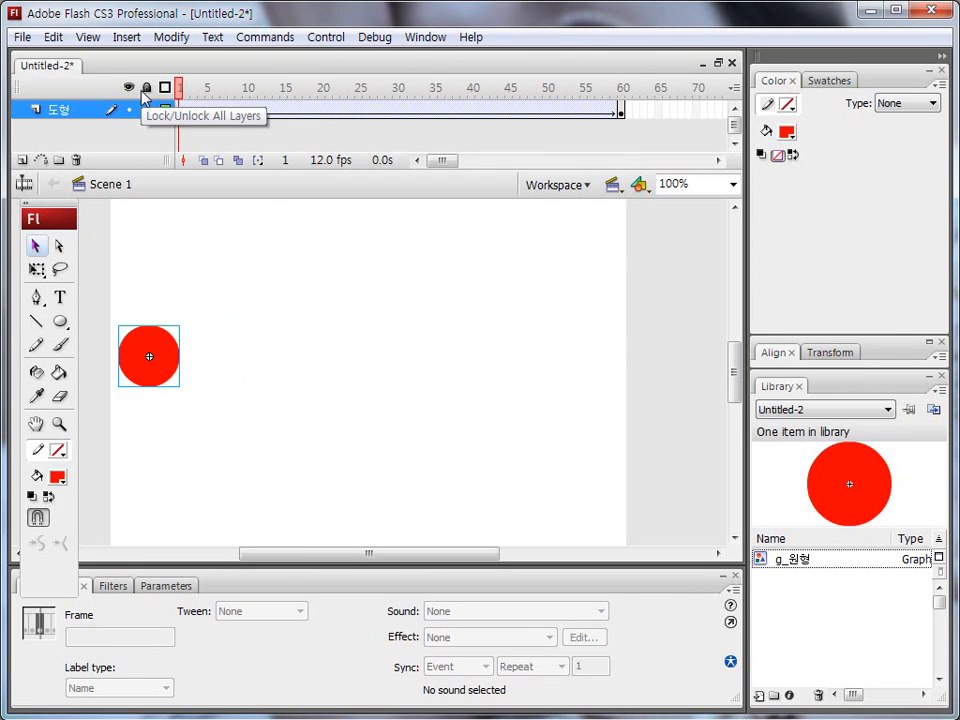
left_click_drag(70, 212, 66, 170)
key("Return")
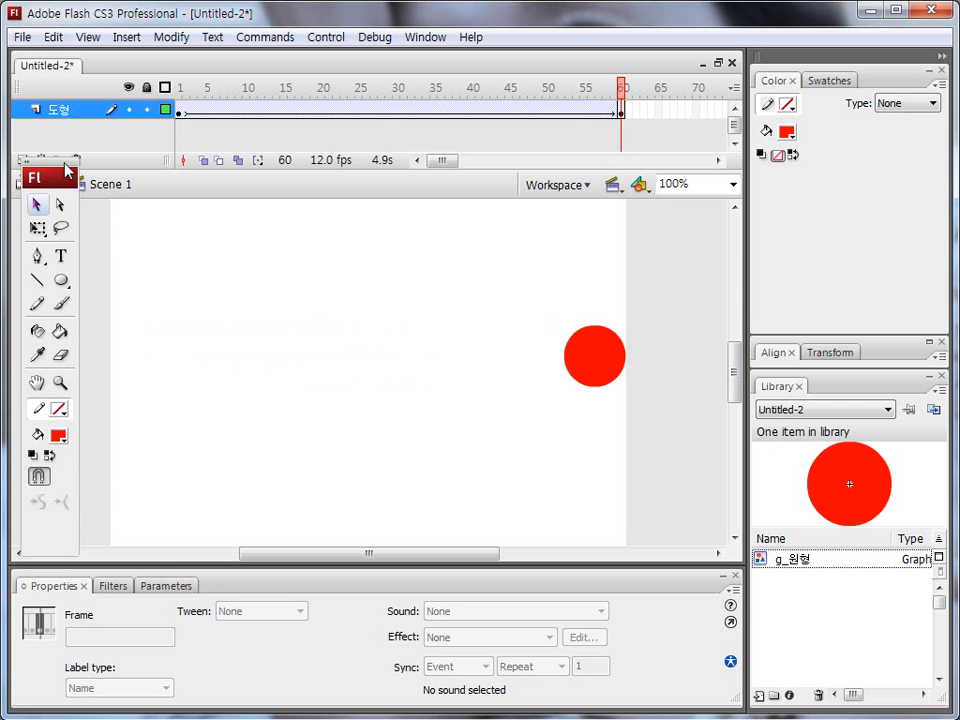
left_click_drag(622, 95, 187, 90)
left_click_drag(198, 354, 550, 354)
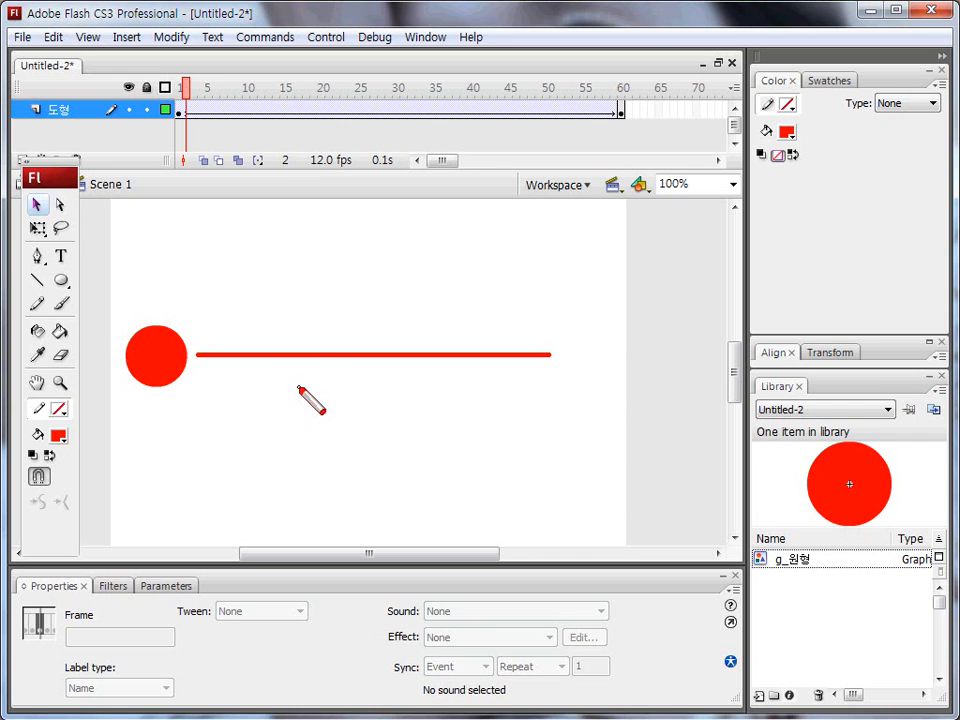
mouse_move(149, 421)
left_mouse_down()
mouse_move(175, 271)
mouse_move(329, 295)
mouse_move(338, 506)
mouse_move(441, 513)
mouse_move(476, 326)
mouse_move(615, 268)
mouse_move(671, 377)
left_mouse_up()
mouse_move(153, 408)
left_mouse_down()
mouse_move(162, 457)
mouse_move(148, 404)
left_mouse_up()
left_click_drag(688, 370, 689, 363)
mouse_move(158, 466)
left_mouse_down()
mouse_move(165, 254)
mouse_move(280, 229)
mouse_move(318, 305)
mouse_move(299, 455)
mouse_move(402, 526)
mouse_move(491, 416)
mouse_move(494, 278)
mouse_move(576, 248)
mouse_move(644, 318)
mouse_move(666, 370)
left_mouse_up()
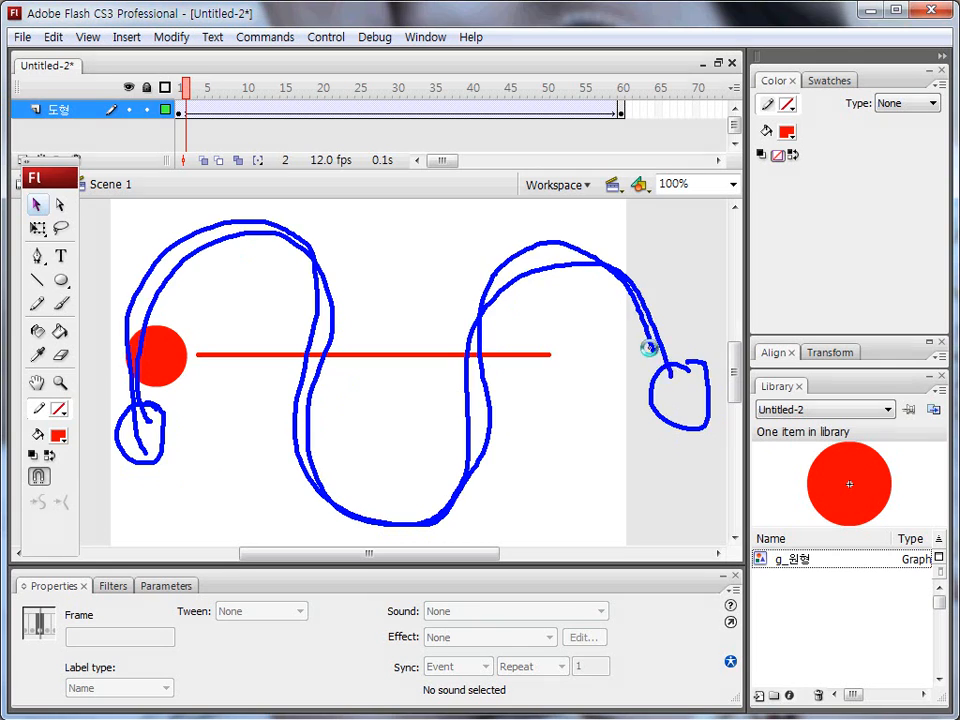
key("Escape")
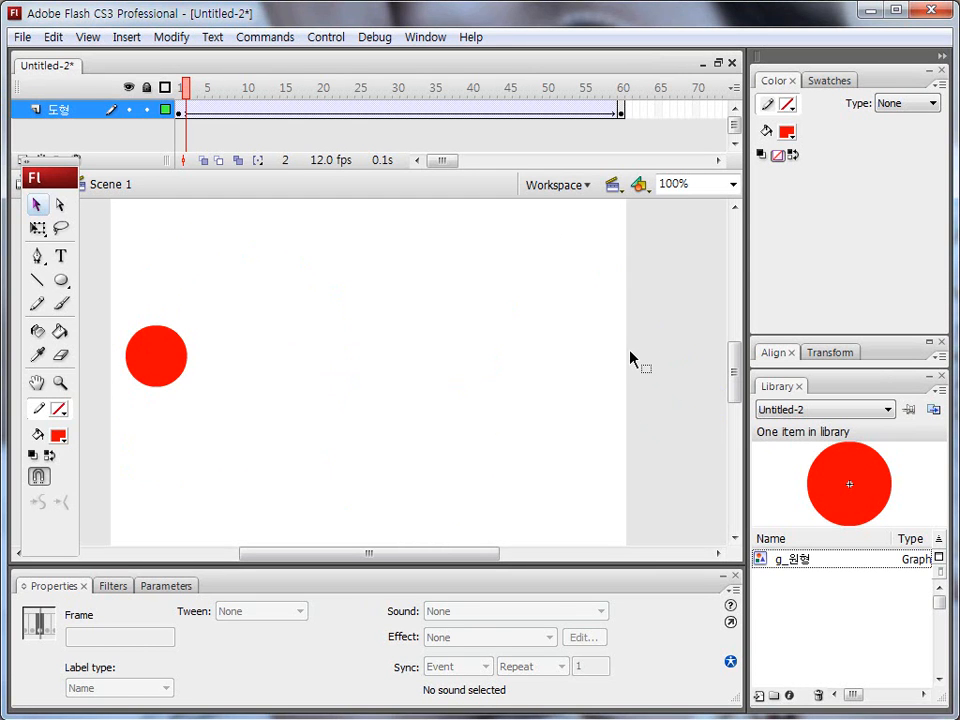
left_click_drag(61, 167, 62, 197)
key("ctrl+shift+d")
mouse_move(180, 126)
left_mouse_down()
mouse_move(172, 88)
mouse_move(181, 127)
mouse_move(152, 294)
left_mouse_up()
left_click_drag(163, 358, 590, 364)
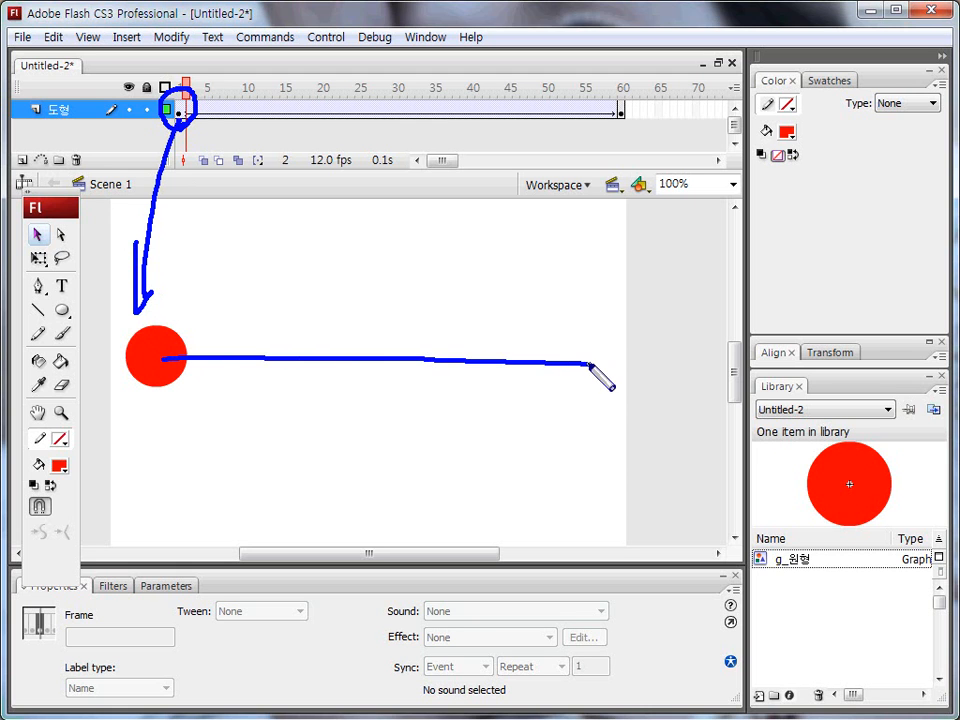
left_click_drag(533, 338, 529, 388)
key("ctrl+shift+d")
key("ctrl+shift+d")
mouse_move(147, 368)
left_mouse_down()
mouse_move(199, 255)
mouse_move(275, 273)
mouse_move(290, 381)
mouse_move(338, 503)
mouse_move(434, 412)
mouse_move(535, 285)
mouse_move(583, 343)
mouse_move(604, 405)
mouse_move(620, 416)
mouse_move(603, 397)
mouse_move(582, 323)
mouse_move(549, 282)
mouse_move(477, 320)
mouse_move(397, 480)
mouse_move(370, 495)
mouse_move(329, 487)
mouse_move(292, 381)
mouse_move(282, 295)
mouse_move(238, 259)
mouse_move(165, 304)
mouse_move(147, 364)
left_mouse_up()
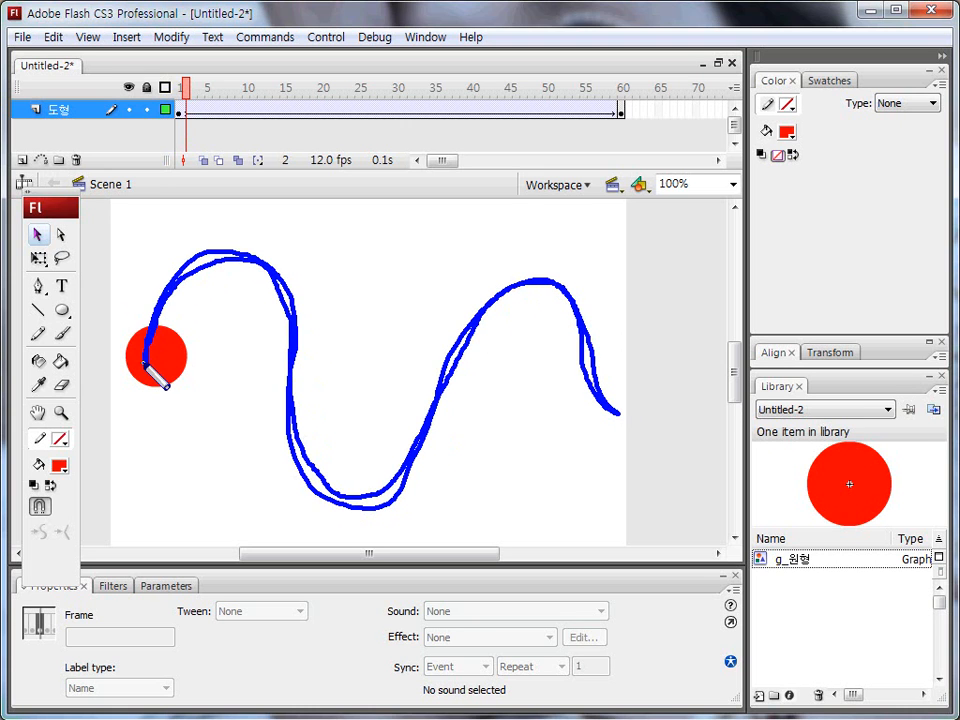
key("e")
mouse_move(14, 46)
left_mouse_down()
mouse_move(184, 55)
mouse_move(60, 47)
mouse_move(14, 58)
mouse_move(28, 185)
mouse_move(143, 177)
left_mouse_up()
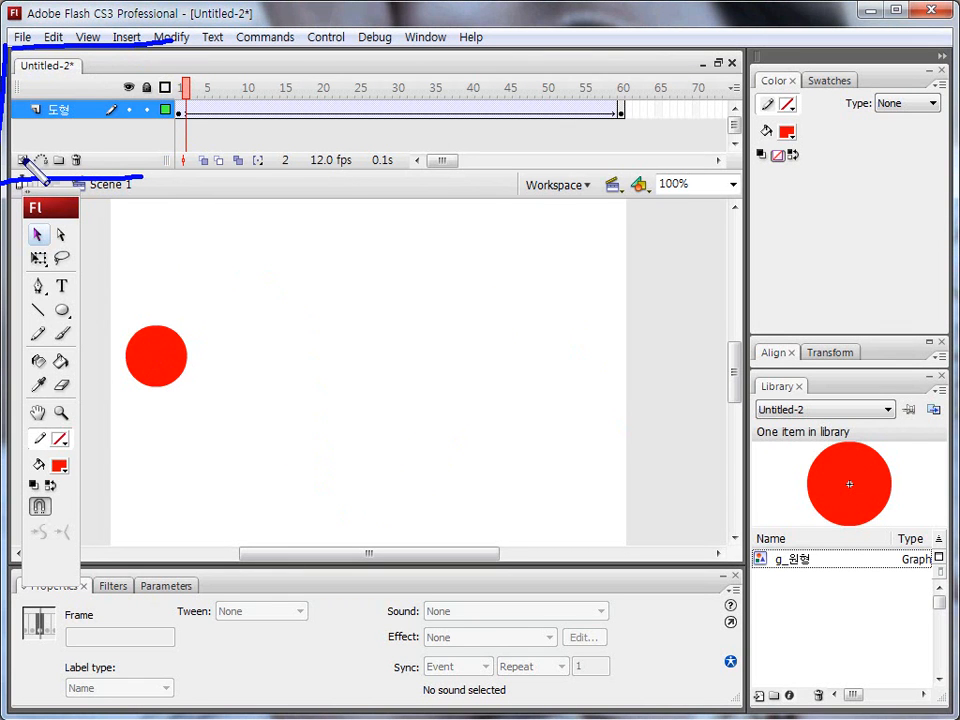
mouse_move(24, 172)
left_mouse_down()
mouse_move(12, 153)
mouse_move(31, 169)
left_mouse_up()
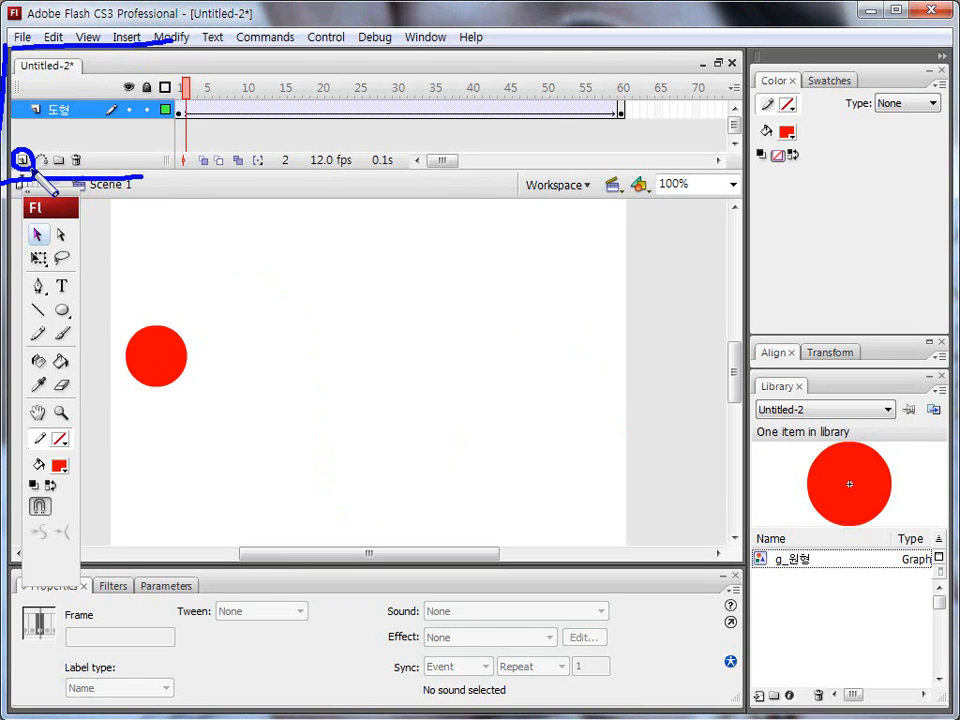
key("Escape")
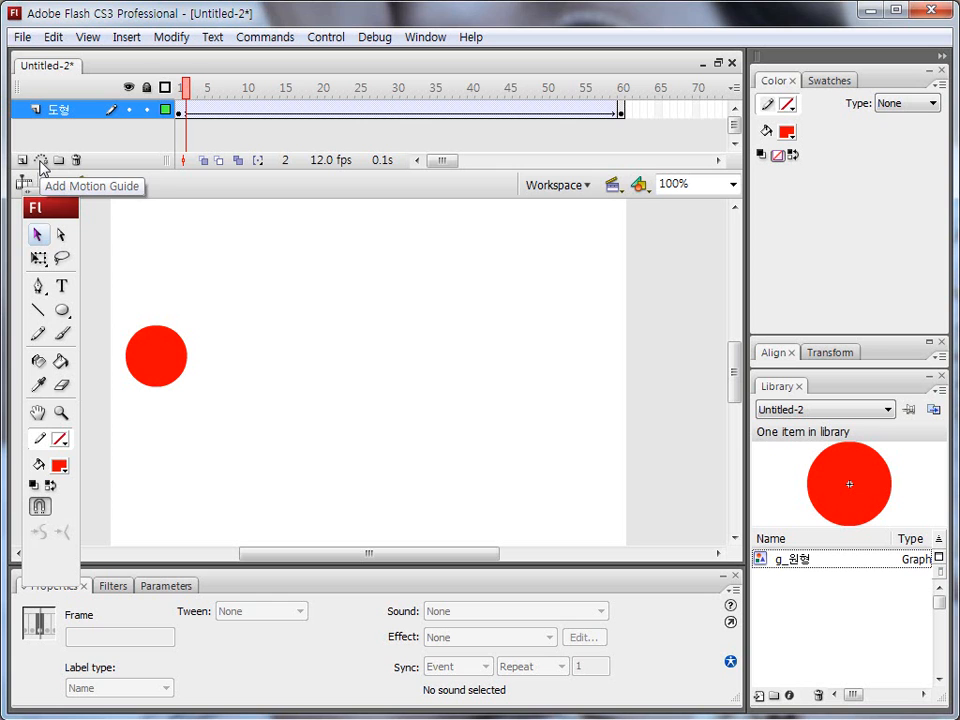
Step: Add a motion guide layer above the 도형 layer
left_click(41, 162)
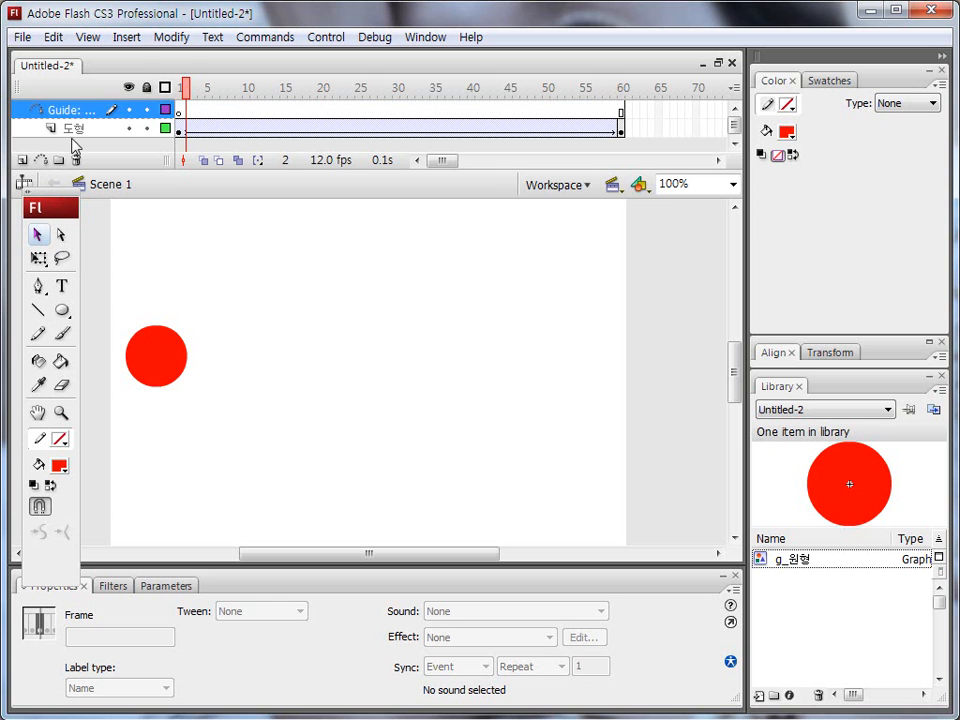
mouse_move(22, 100)
left_mouse_down()
mouse_move(30, 88)
mouse_move(92, 112)
mouse_move(42, 118)
mouse_move(37, 130)
mouse_move(47, 122)
mouse_move(48, 132)
left_mouse_up()
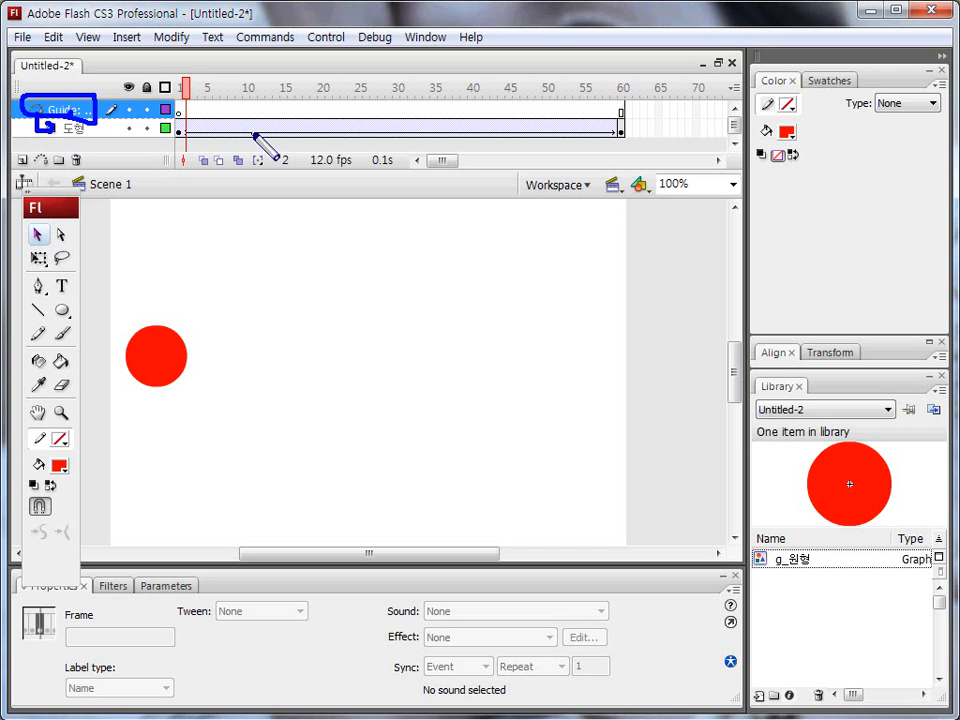
mouse_move(66, 128)
left_mouse_down()
mouse_move(56, 120)
mouse_move(80, 118)
mouse_move(70, 142)
left_mouse_up()
key("Escape")
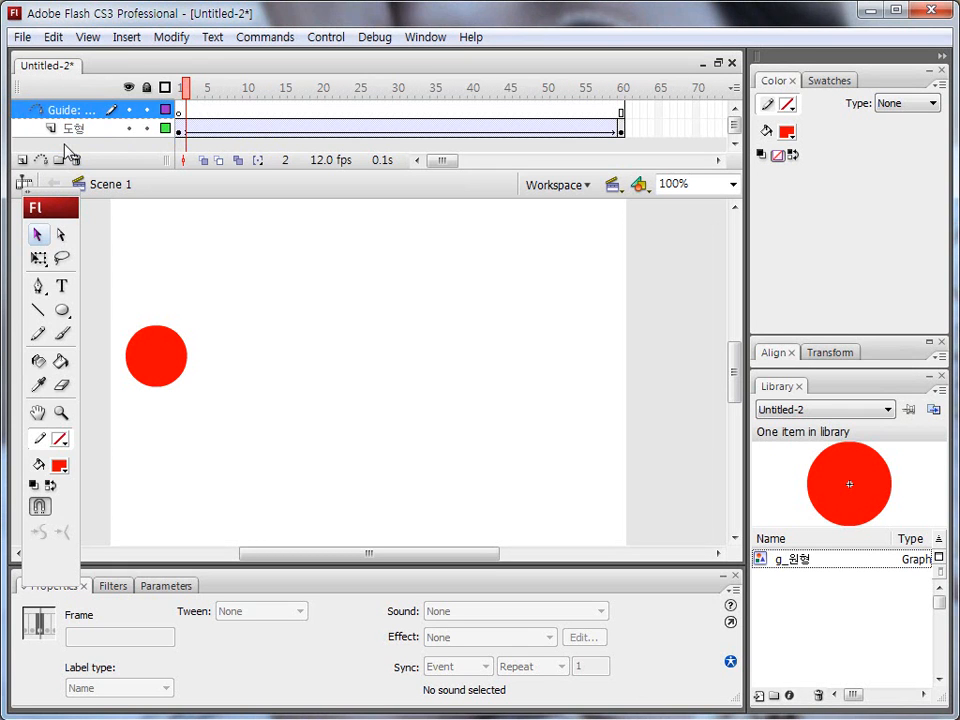
Step: Select frame 1 of the guide layer and set up the Pencil tool in Ink mode
left_click_drag(40, 117, 96, 118)
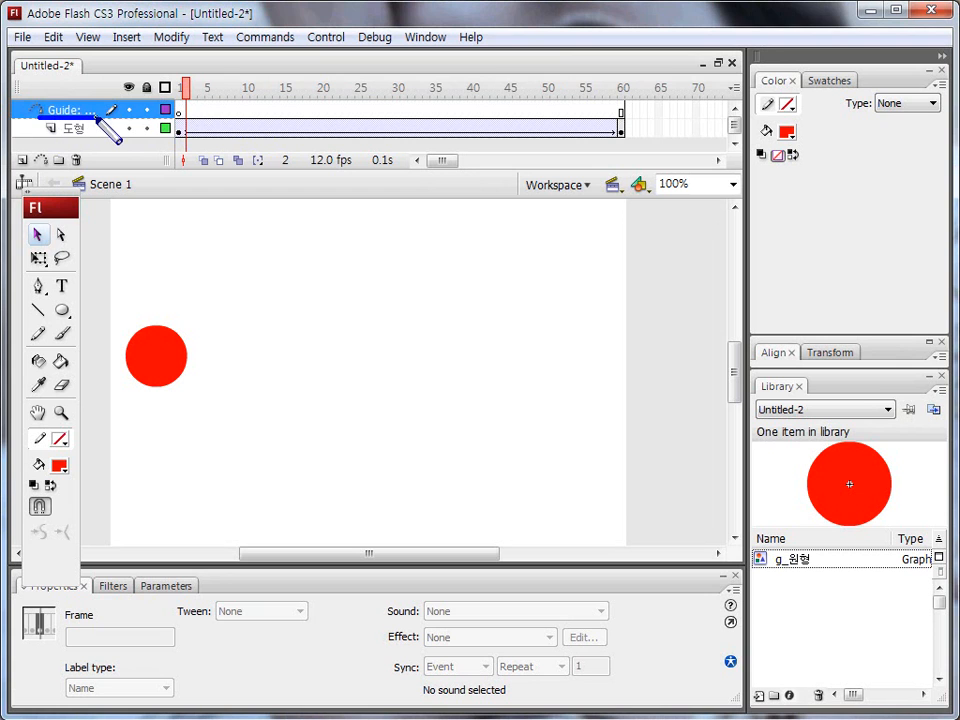
key("Escape")
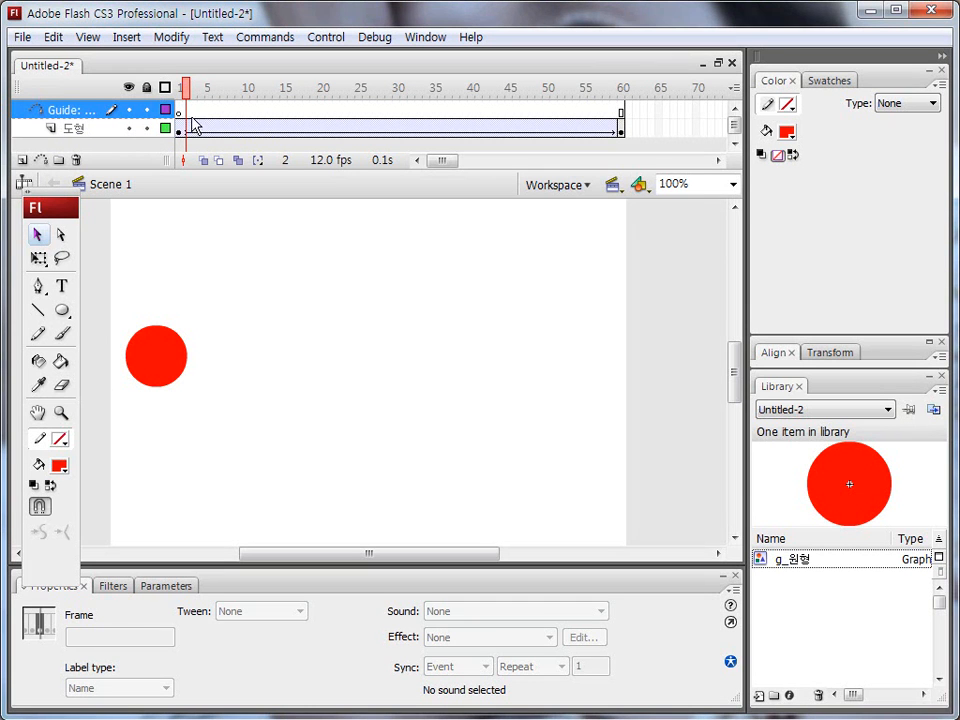
left_click(179, 110)
mouse_move(128, 366)
left_mouse_down()
mouse_move(177, 262)
mouse_move(302, 318)
mouse_move(421, 476)
mouse_move(529, 330)
mouse_move(641, 376)
mouse_move(641, 389)
mouse_move(643, 373)
mouse_move(617, 331)
mouse_move(539, 330)
mouse_move(488, 416)
mouse_move(432, 480)
mouse_move(357, 460)
mouse_move(285, 308)
mouse_move(228, 243)
mouse_move(144, 346)
left_mouse_up()
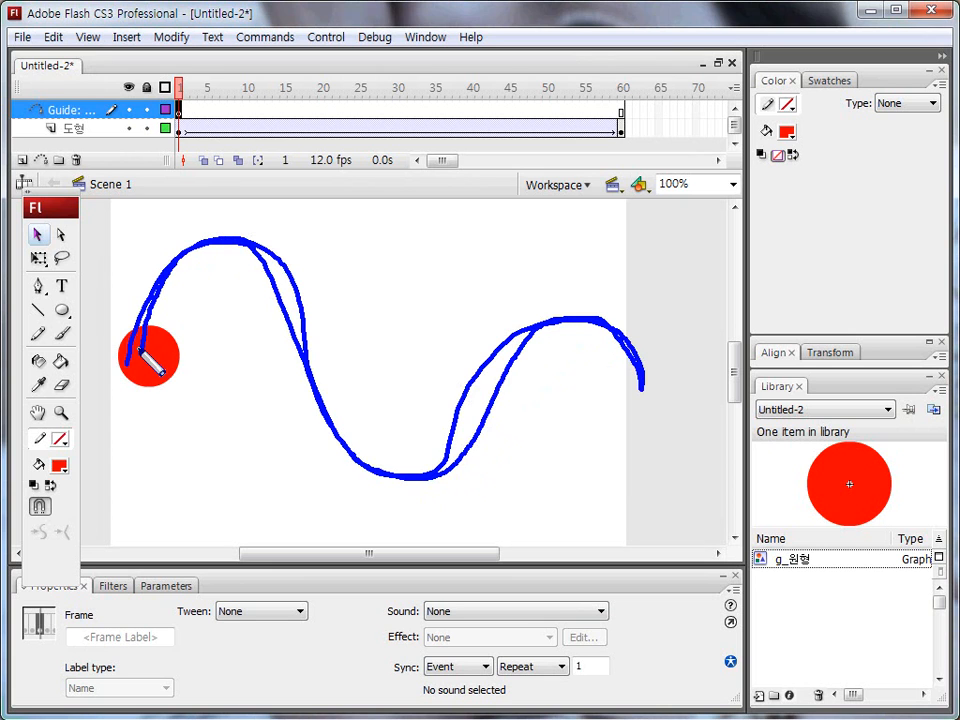
key("Escape")
mouse_move(48, 330)
left_mouse_down()
mouse_move(26, 342)
mouse_move(38, 318)
mouse_move(50, 347)
left_mouse_up()
key("Escape")
left_click(39, 336)
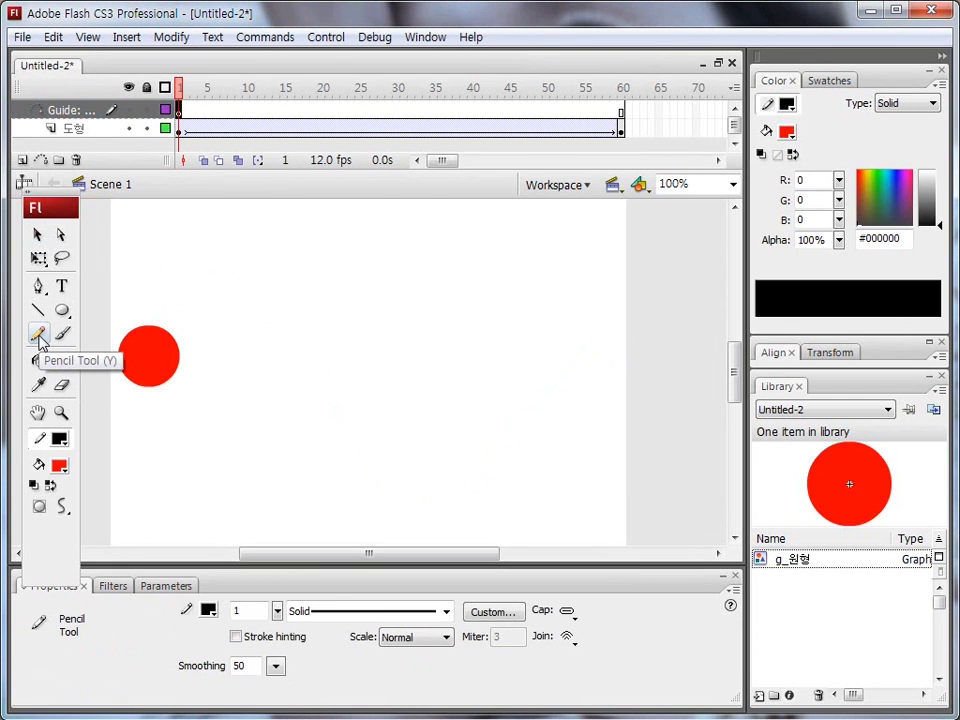
mouse_move(26, 452)
left_mouse_down()
mouse_move(60, 452)
mouse_move(86, 435)
mouse_move(57, 417)
mouse_move(27, 433)
mouse_move(47, 458)
mouse_move(88, 442)
mouse_move(70, 431)
mouse_move(33, 437)
left_mouse_up()
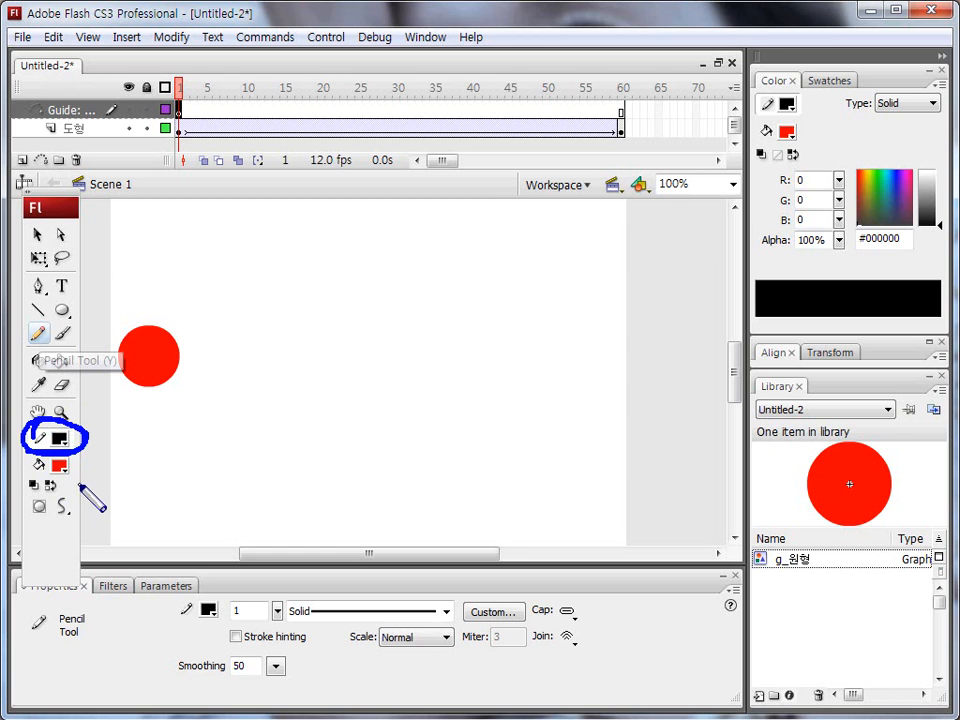
key("Escape")
key("ctrl+shift+d")
mouse_move(75, 521)
left_mouse_down()
mouse_move(49, 506)
mouse_move(76, 497)
left_mouse_up()
key("Escape")
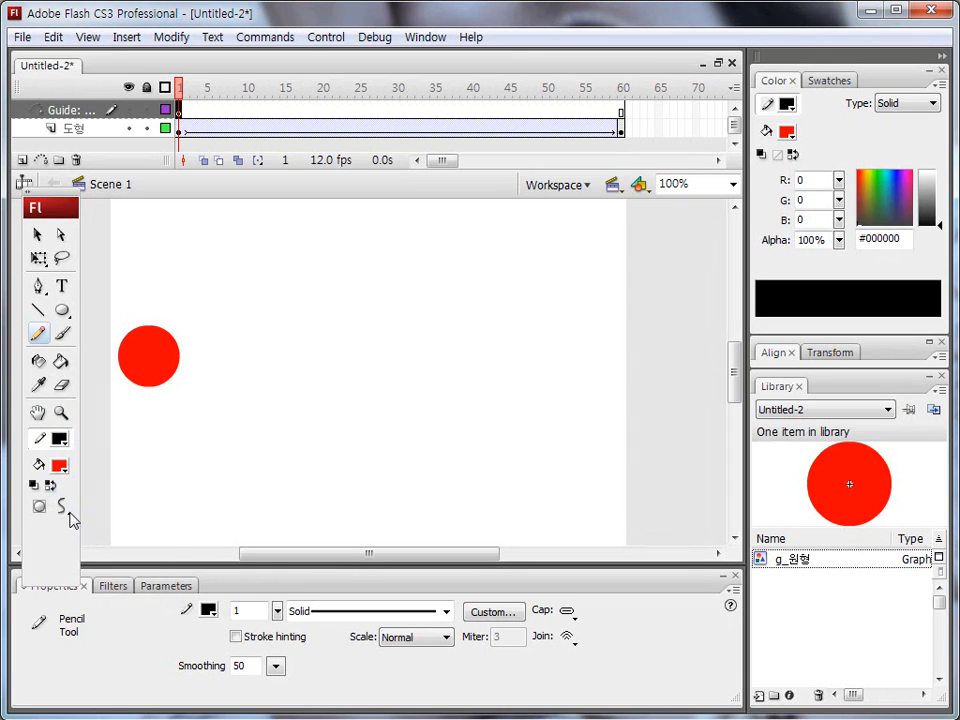
left_click(64, 508)
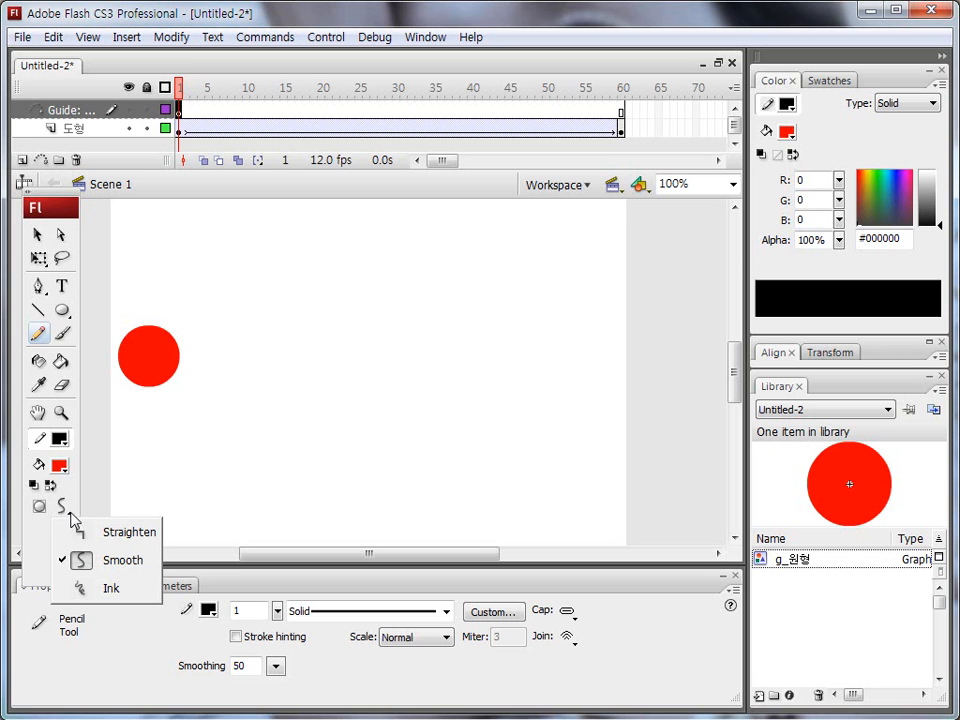
left_click(112, 589)
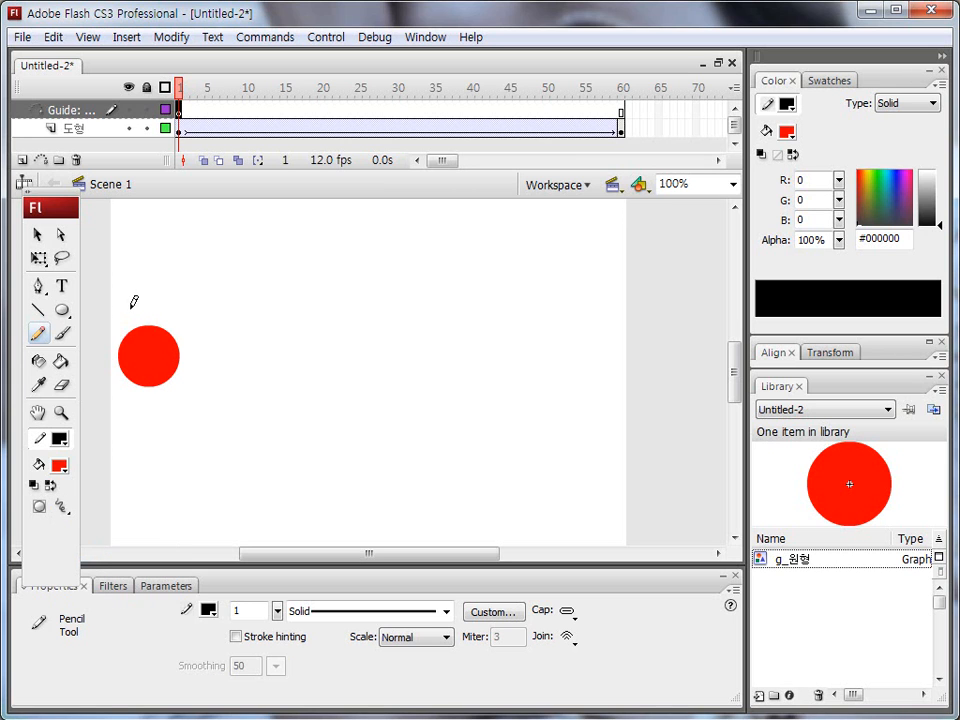
Step: Sketch a wavy guide path about 600 px wide and 240 px high, from left of the circle past the stage's right edge
mouse_move(106, 339)
left_mouse_down()
mouse_move(182, 257)
mouse_move(235, 308)
mouse_move(250, 416)
mouse_move(301, 443)
mouse_move(346, 402)
mouse_move(400, 312)
mouse_move(478, 323)
mouse_move(496, 459)
left_mouse_up()
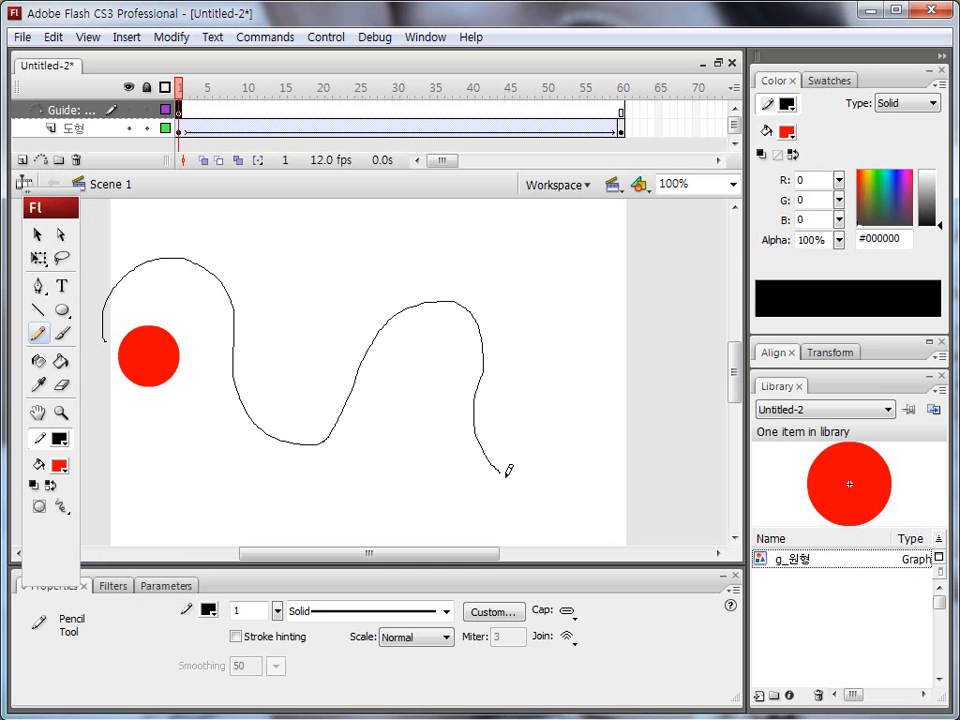
mouse_move(600, 397)
left_mouse_down()
mouse_move(634, 393)
mouse_move(665, 433)
left_mouse_up()
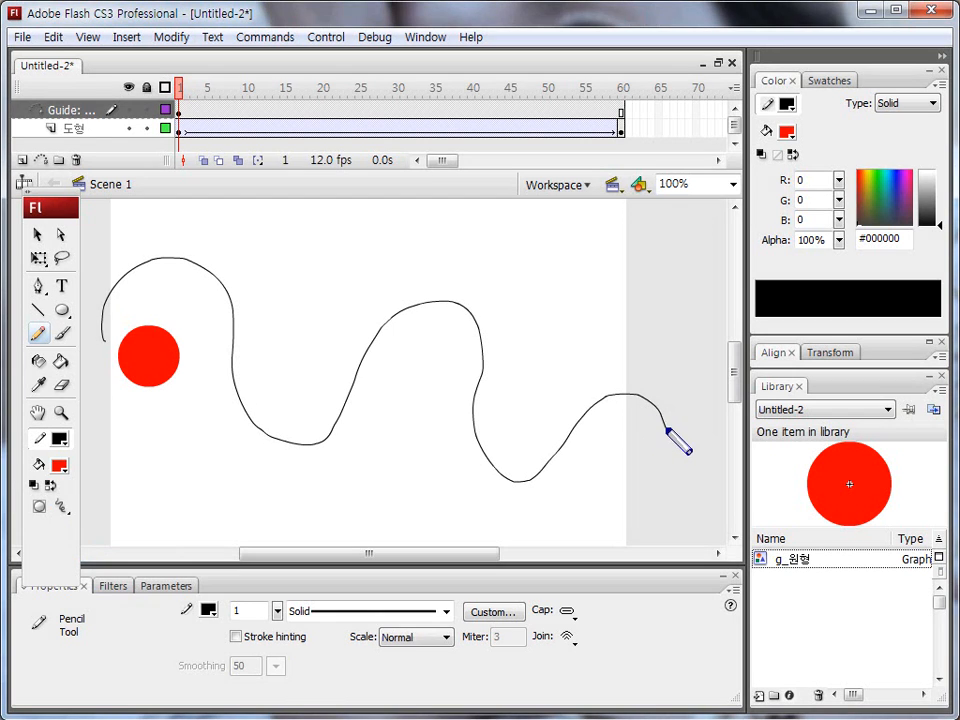
mouse_move(668, 425)
left_mouse_down()
mouse_move(629, 387)
mouse_move(567, 422)
mouse_move(521, 482)
mouse_move(487, 441)
mouse_move(484, 358)
mouse_move(458, 299)
mouse_move(386, 314)
mouse_move(307, 444)
mouse_move(257, 417)
mouse_move(233, 326)
mouse_move(200, 271)
mouse_move(146, 266)
mouse_move(103, 318)
left_mouse_up()
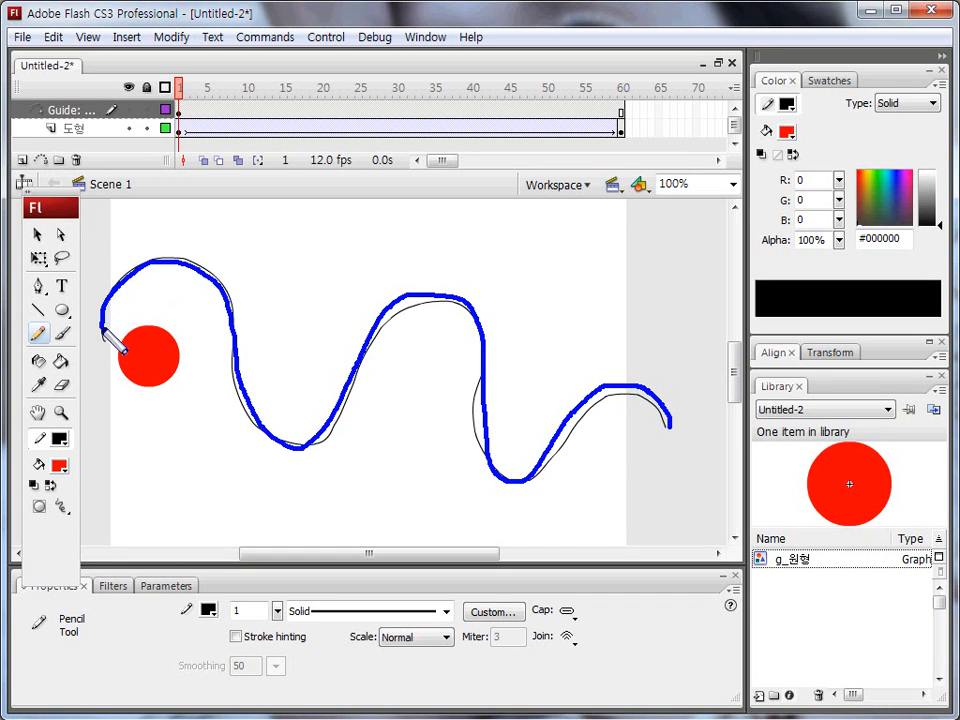
key("Escape")
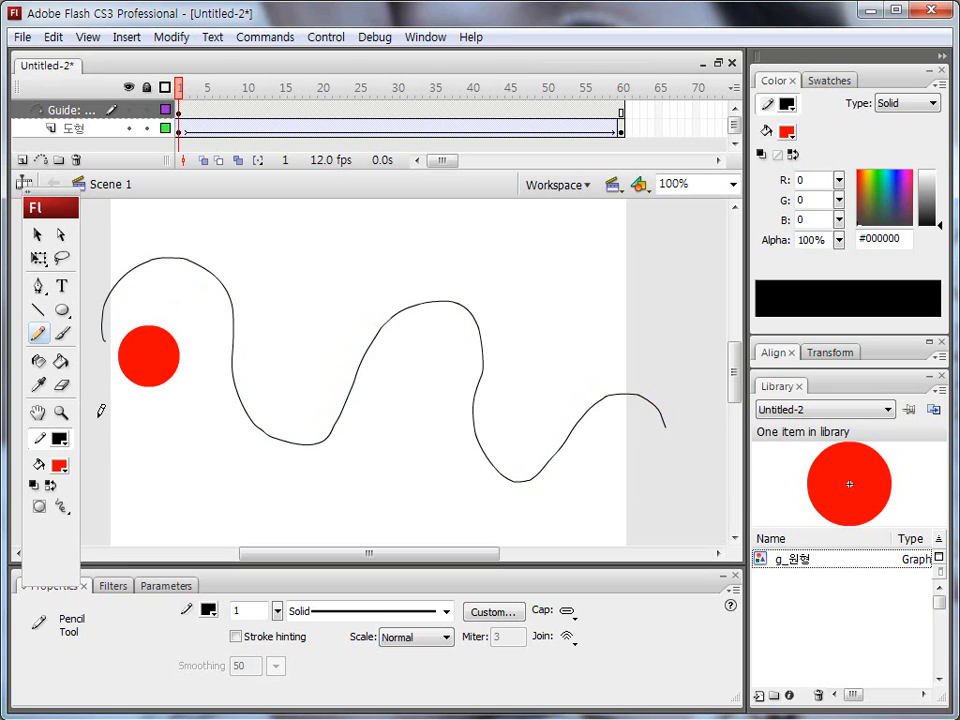
Step: Select the whole guide path and smooth its curve three times
left_click(38, 236)
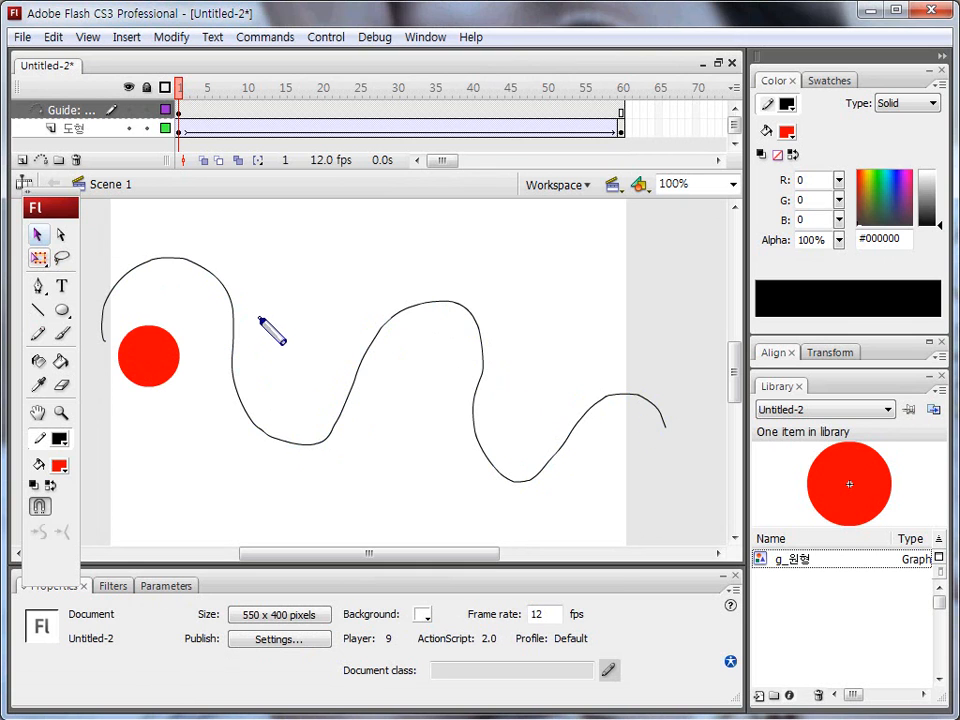
left_click(38, 236)
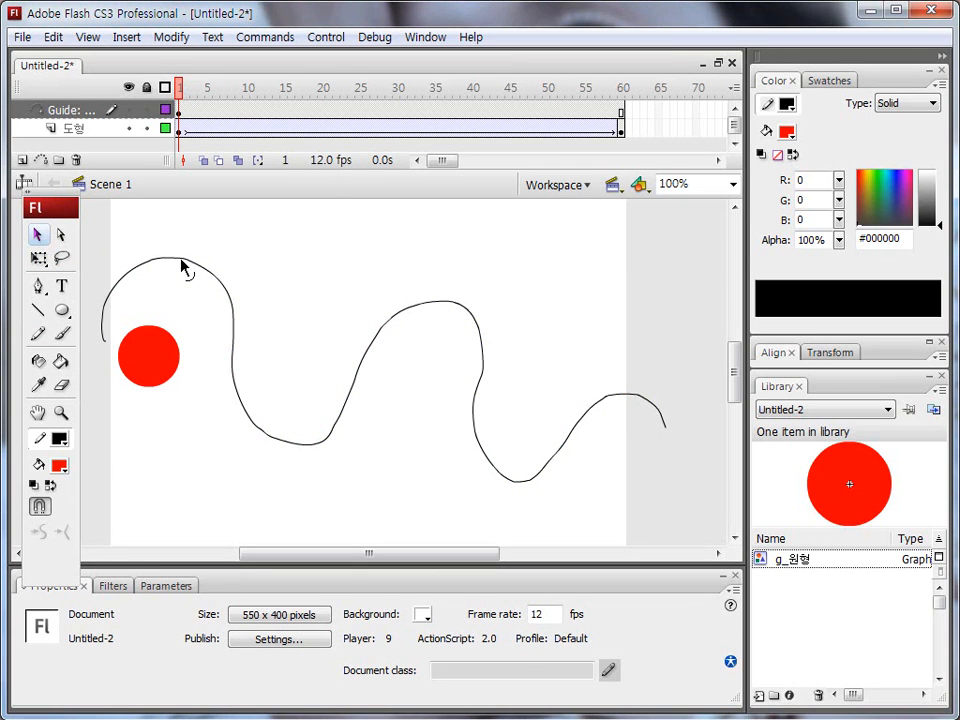
left_click(181, 262)
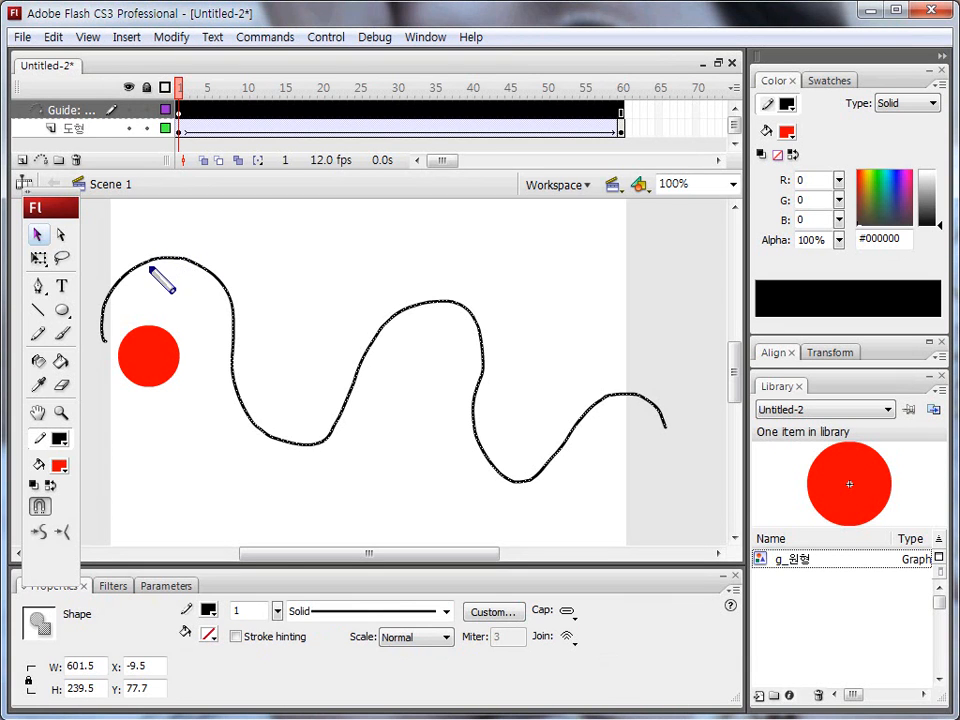
mouse_move(20, 516)
left_mouse_down()
mouse_move(87, 515)
mouse_move(86, 555)
mouse_move(32, 524)
mouse_move(23, 541)
mouse_move(34, 552)
mouse_move(86, 557)
mouse_move(37, 548)
mouse_move(30, 525)
mouse_move(44, 518)
mouse_move(75, 548)
left_mouse_up()
key("Escape")
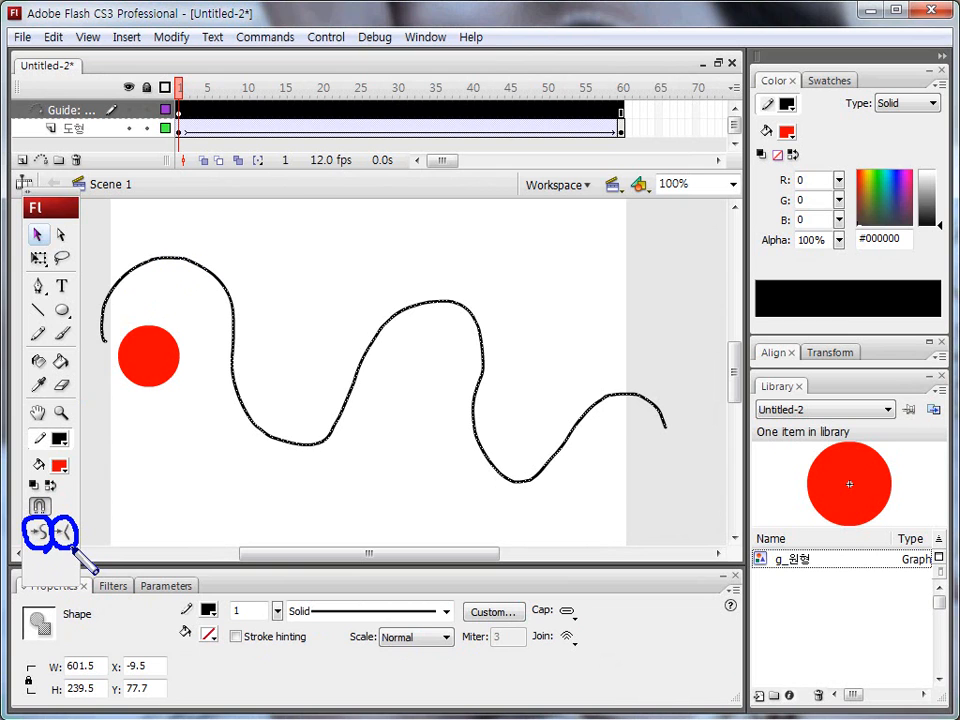
key("Escape")
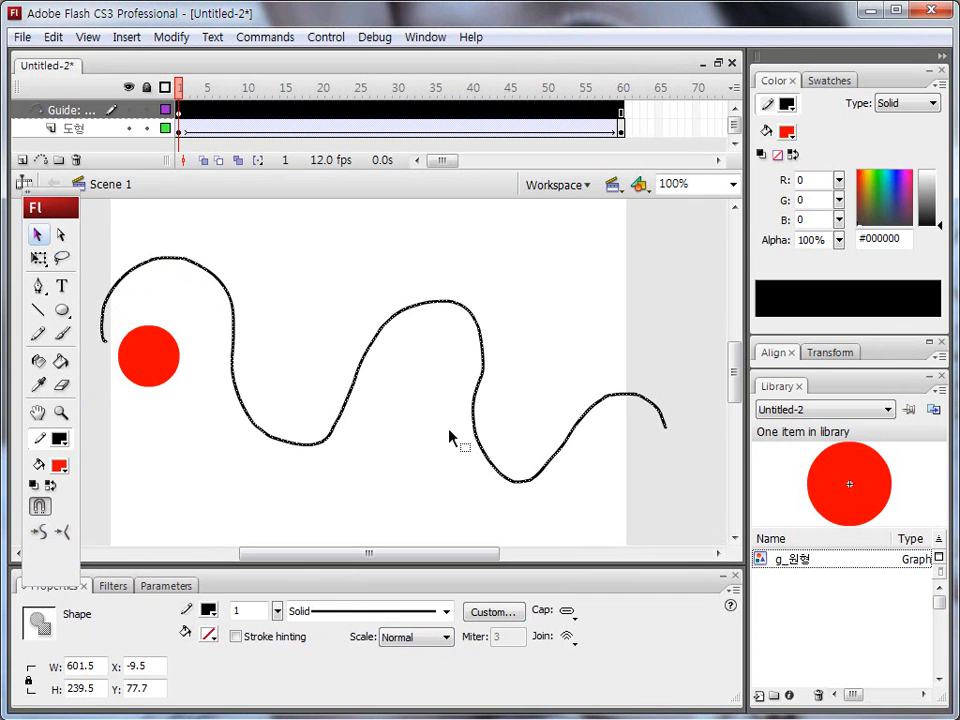
key("ctrl+shift+d")
key("Escape")
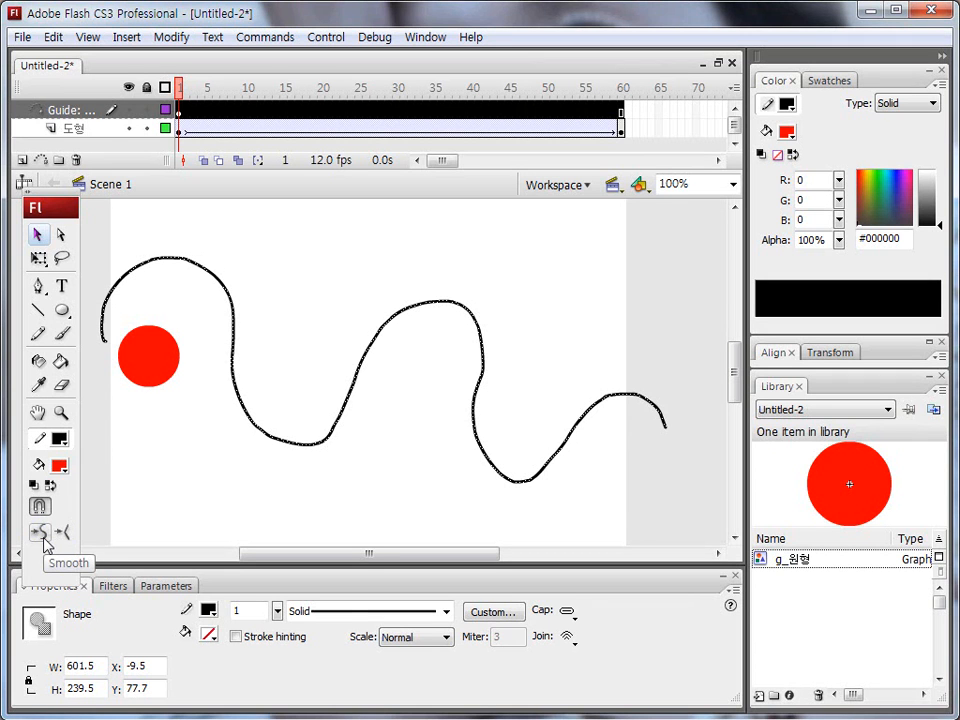
left_click(40, 533)
left_click(40, 533)
left_click(40, 533)
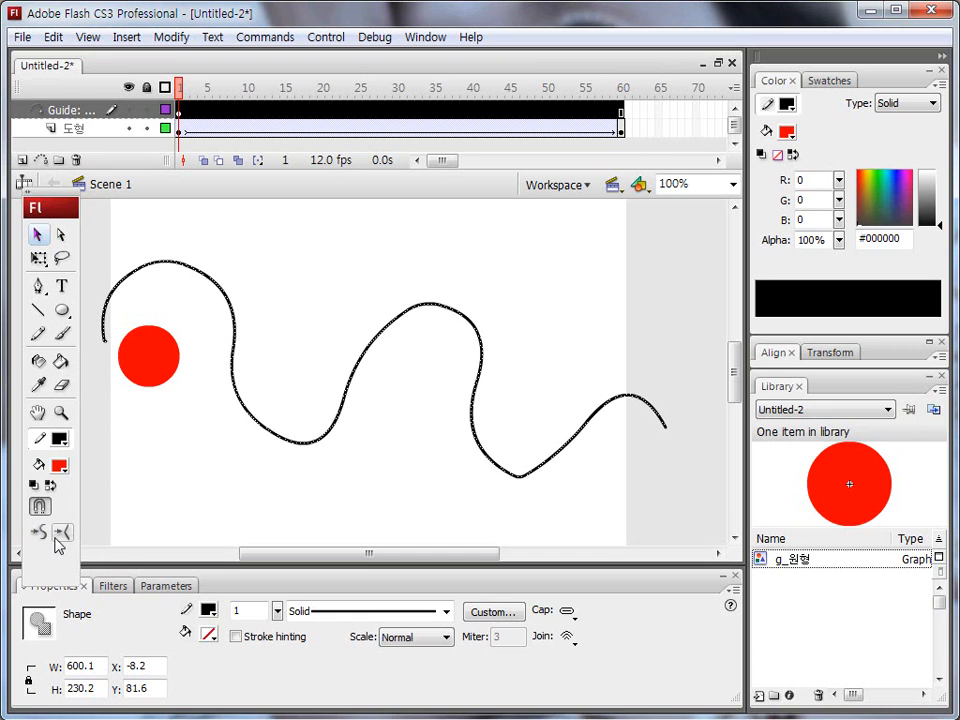
Step: Try straightening the guide path, undo the straightening, and deselect the path
left_click(64, 533)
left_click(64, 533)
left_click(64, 533)
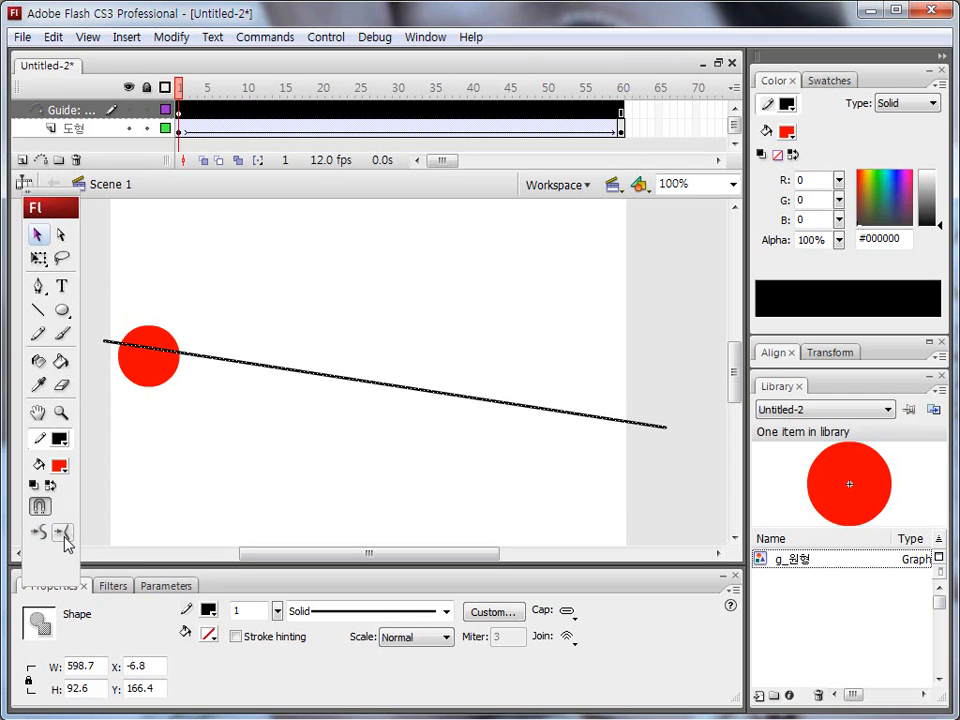
key("ctrl+z")
key("ctrl+z")
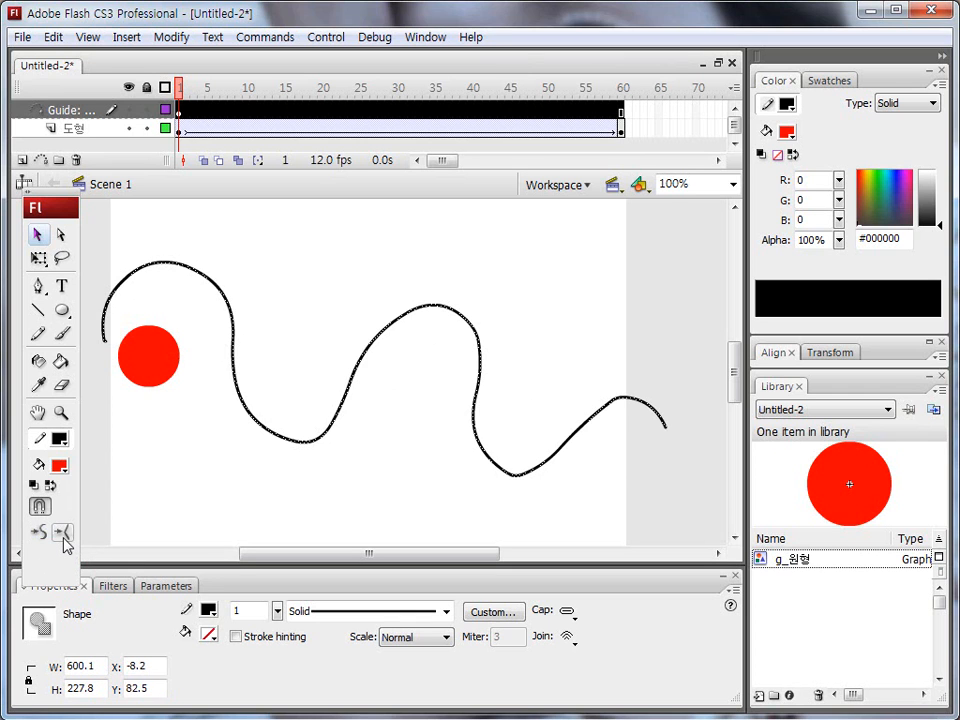
key("ctrl+z")
left_click(157, 490)
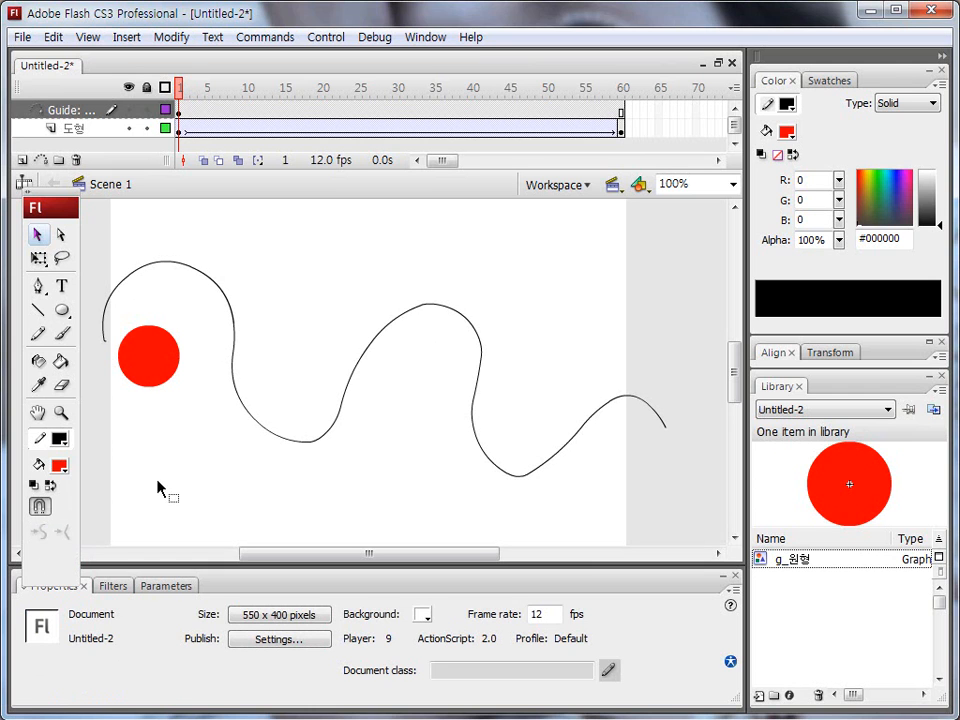
Step: Delete the small bent hook at the guide path's starting end beside the circle
left_click_drag(135, 433, 224, 431)
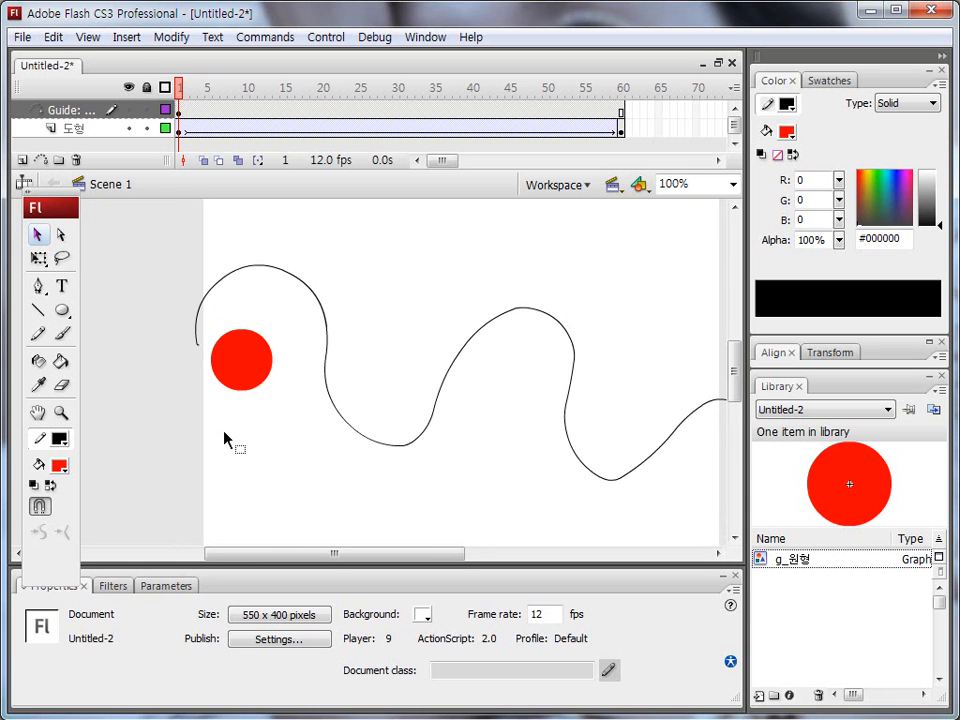
left_click(61, 413)
left_click_drag(185, 327, 330, 385)
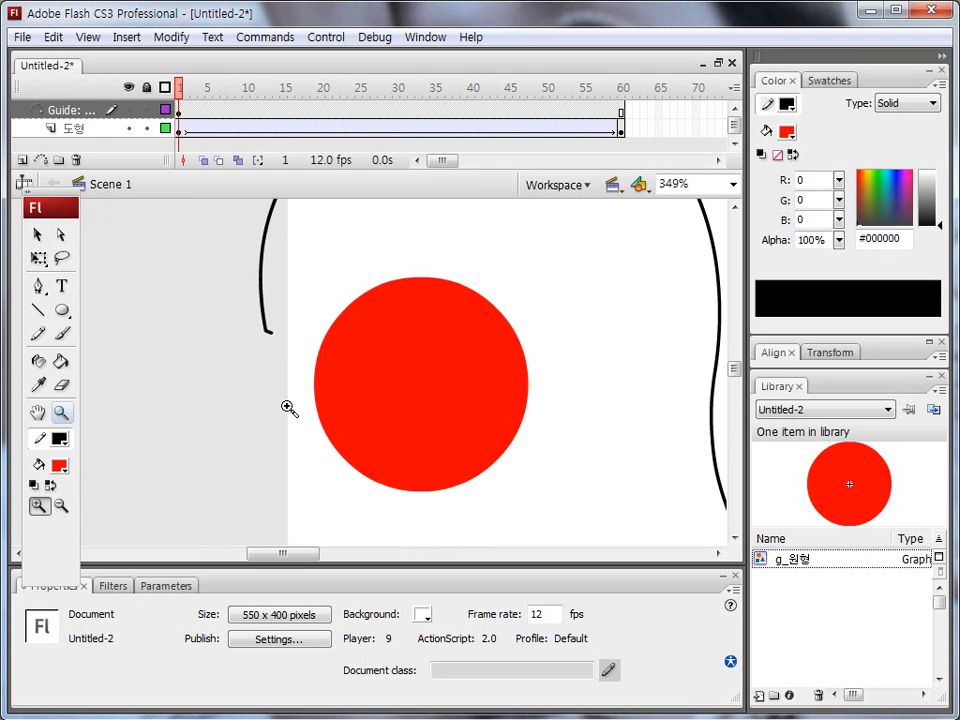
mouse_move(210, 283)
left_mouse_down()
mouse_move(314, 395)
mouse_move(253, 403)
mouse_move(250, 411)
mouse_move(280, 416)
mouse_move(250, 421)
mouse_move(281, 410)
left_mouse_up()
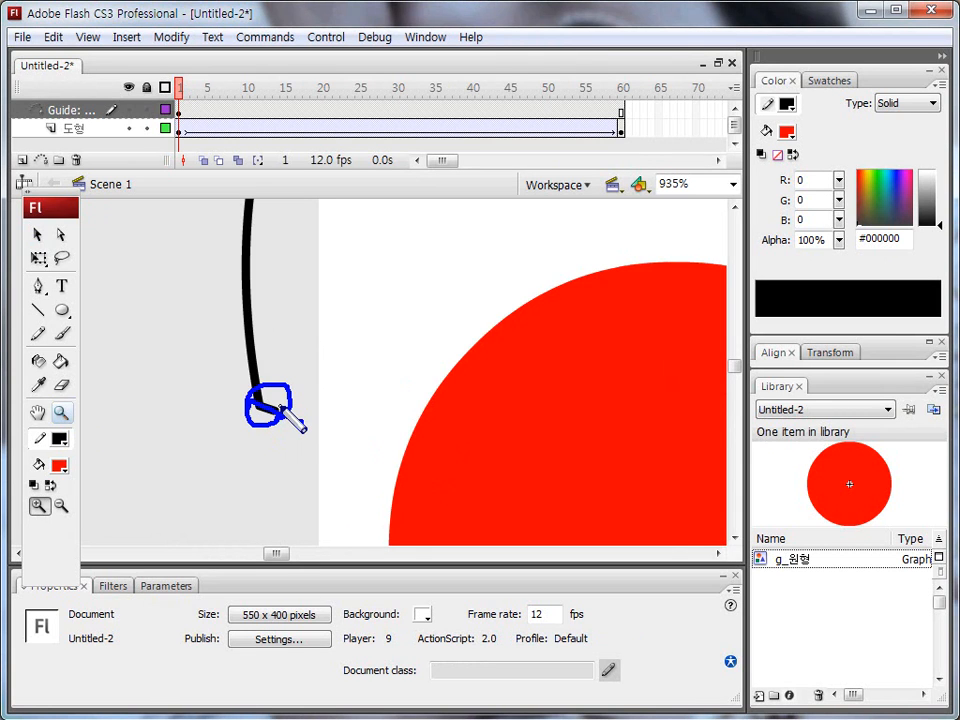
key("r")
mouse_move(296, 420)
left_mouse_down()
mouse_move(232, 404)
mouse_move(285, 395)
left_mouse_up()
key("Escape")
key("ctrl+2")
key("Escape")
key("ctrl+2")
left_click_drag(279, 392, 259, 420)
left_click_drag(258, 393, 281, 421)
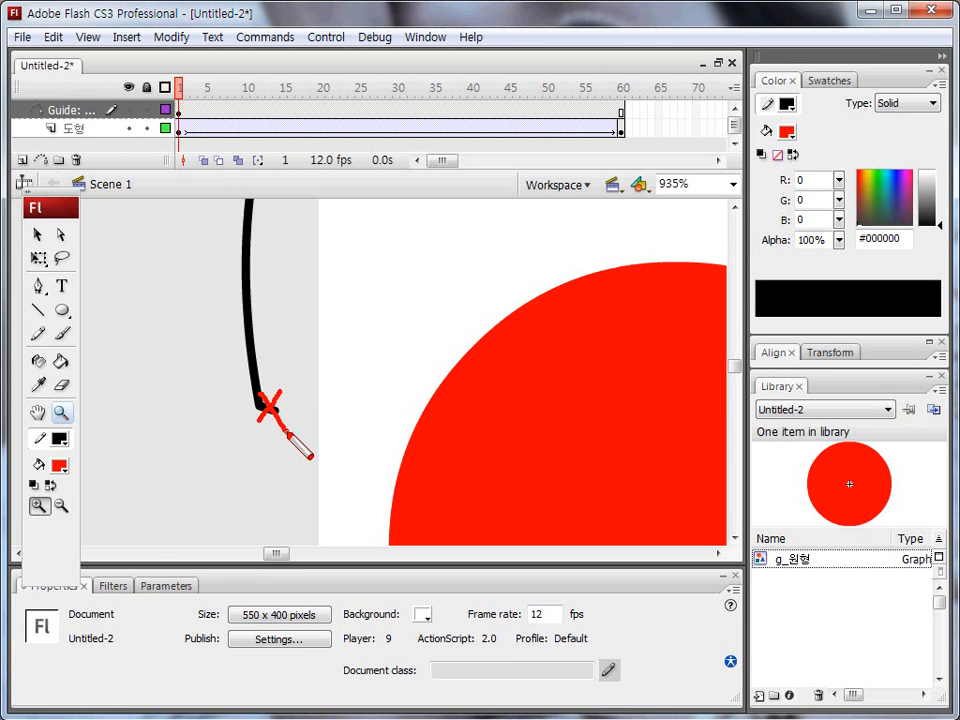
key("Escape")
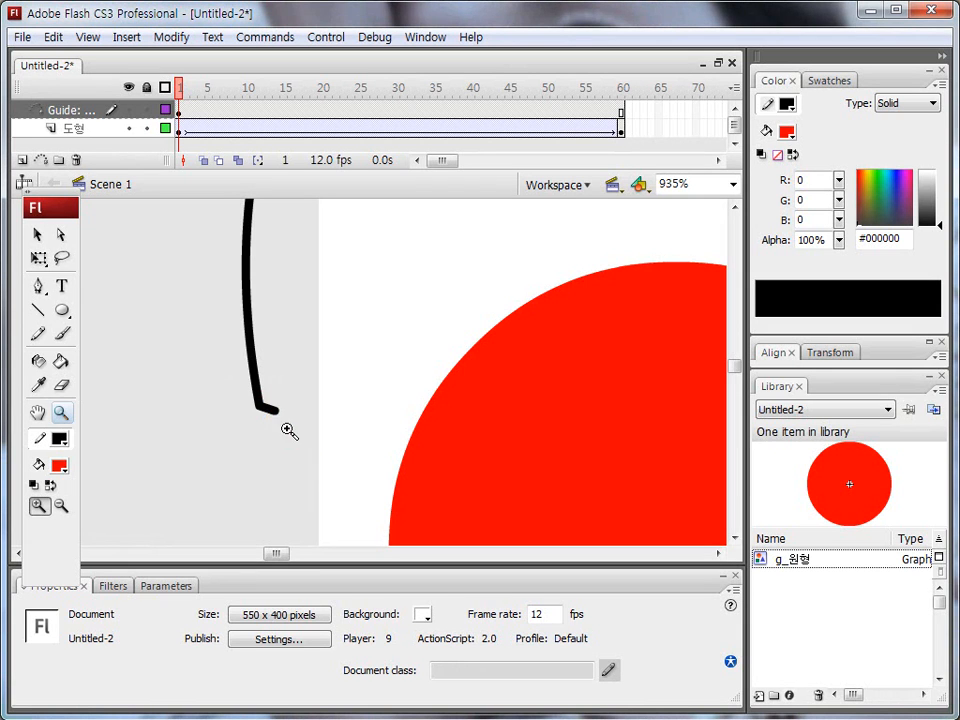
left_click(38, 236)
left_click_drag(230, 389, 315, 443)
key("Delete")
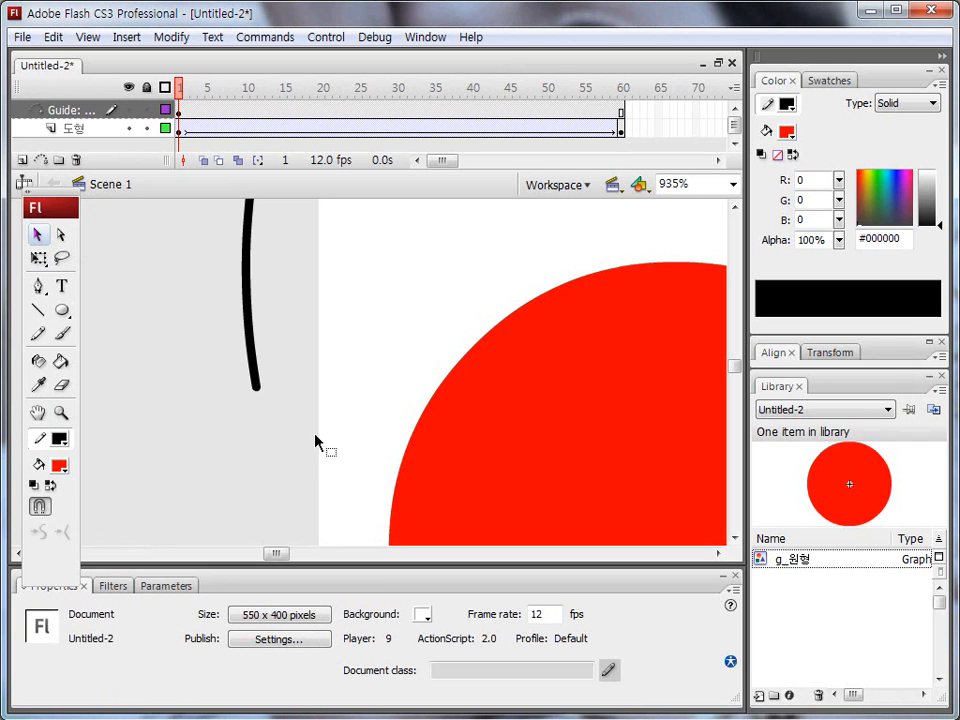
Step: Draw a short slanted line with the Line tool, hooking back from the guide path's right-hand end
double_click(61, 412)
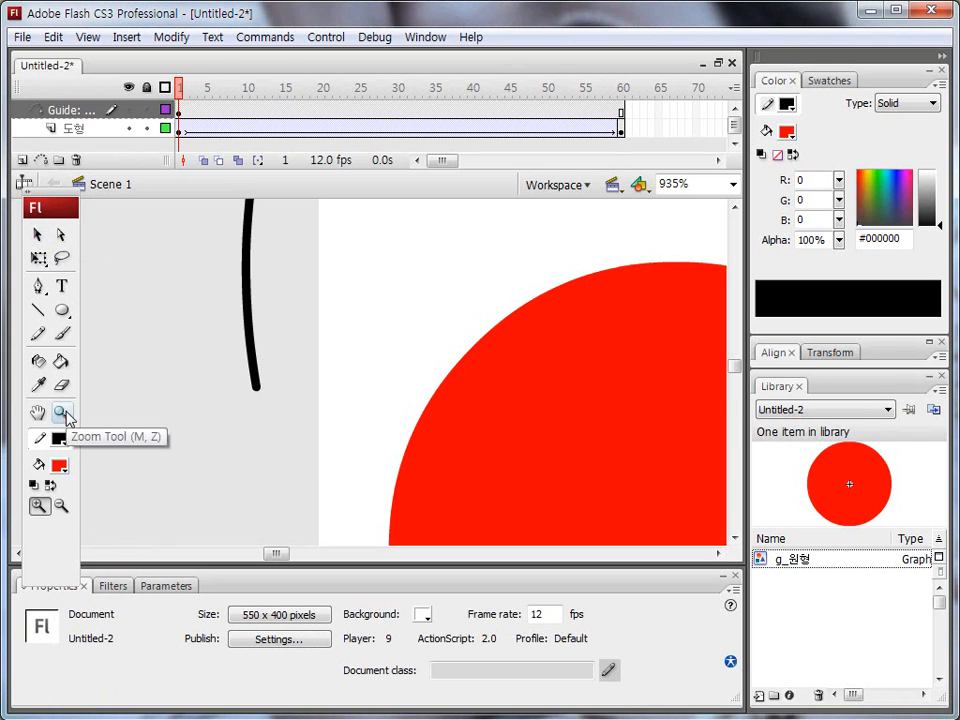
left_click_drag(654, 415, 427, 385)
left_click_drag(540, 389, 332, 377)
left_click_drag(492, 435, 512, 461)
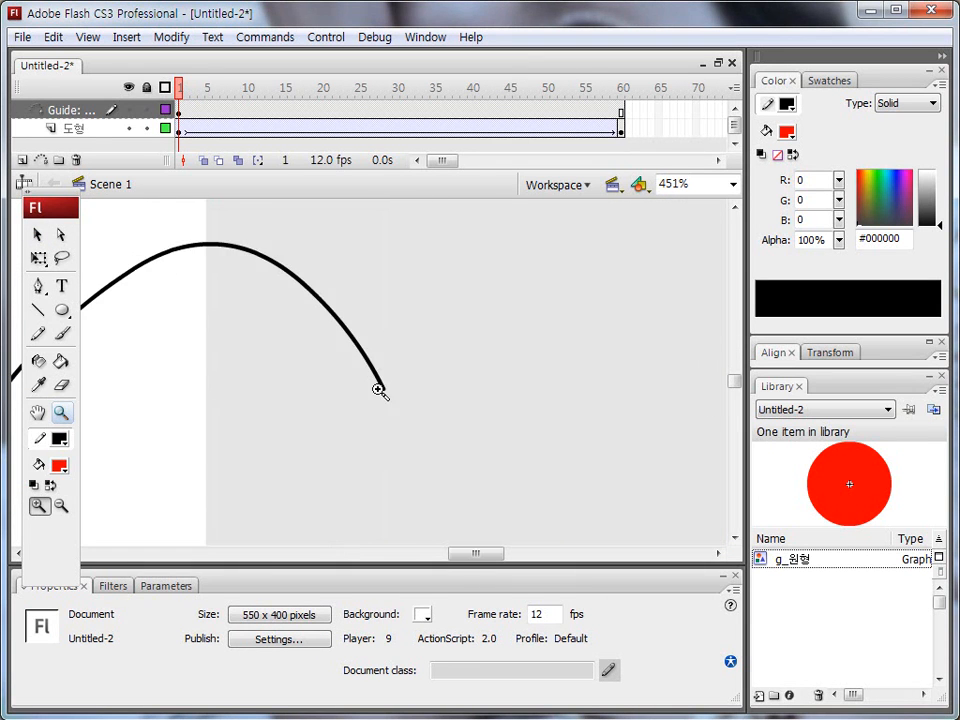
left_click_drag(349, 333, 410, 430)
left_click_drag(335, 378, 402, 426)
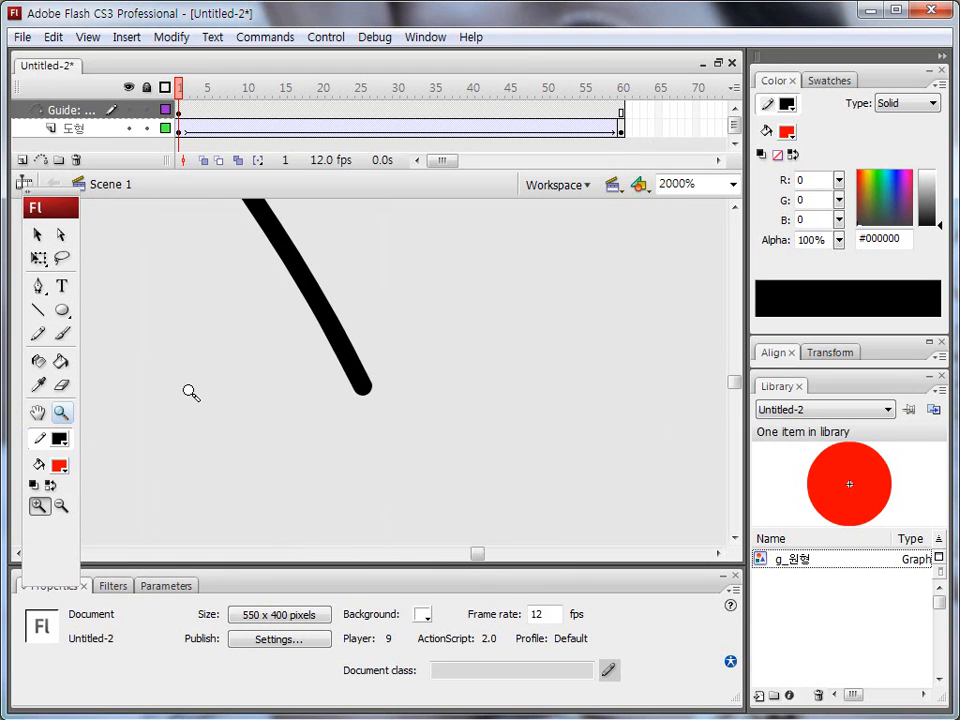
left_click(40, 314)
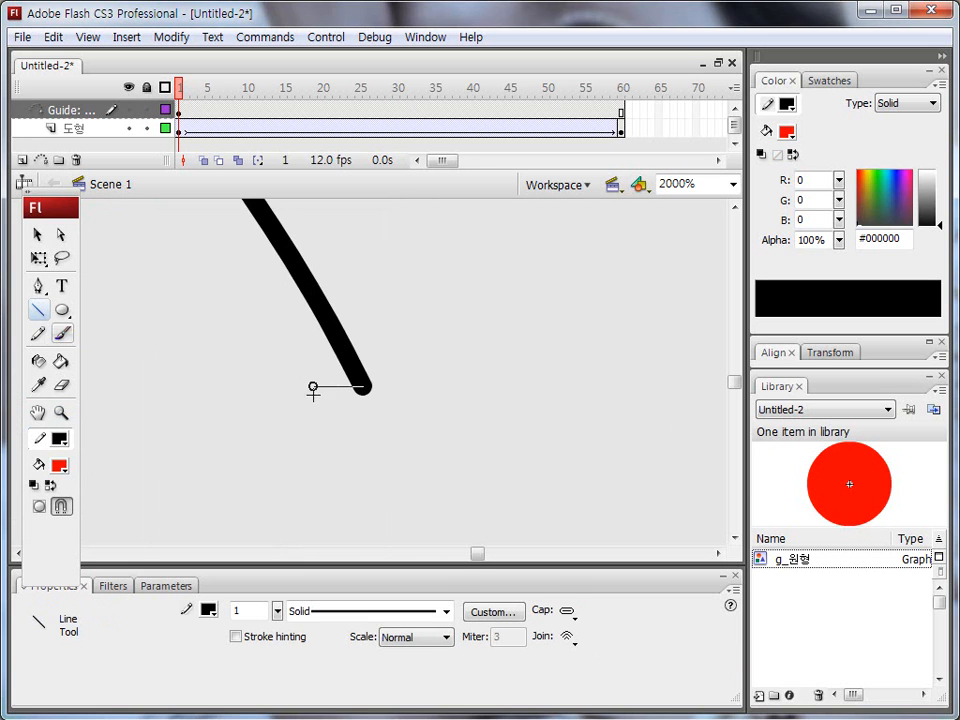
left_click_drag(316, 388, 326, 400)
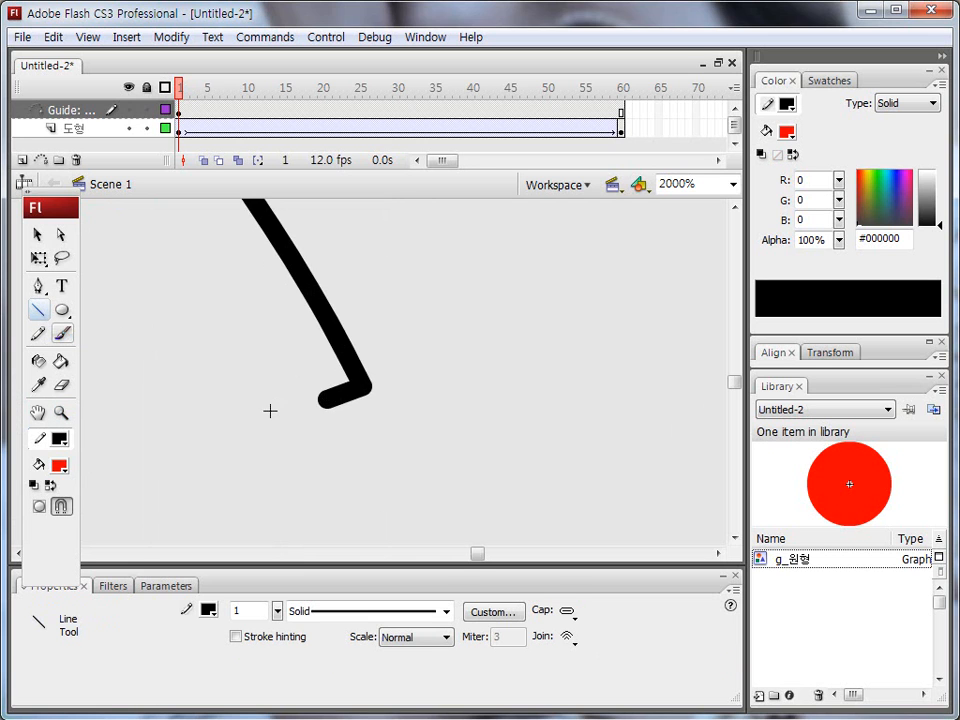
mouse_move(370, 378)
left_mouse_down()
mouse_move(329, 404)
mouse_move(324, 392)
mouse_move(319, 416)
mouse_move(337, 407)
mouse_move(314, 378)
mouse_move(346, 376)
mouse_move(322, 408)
left_mouse_up()
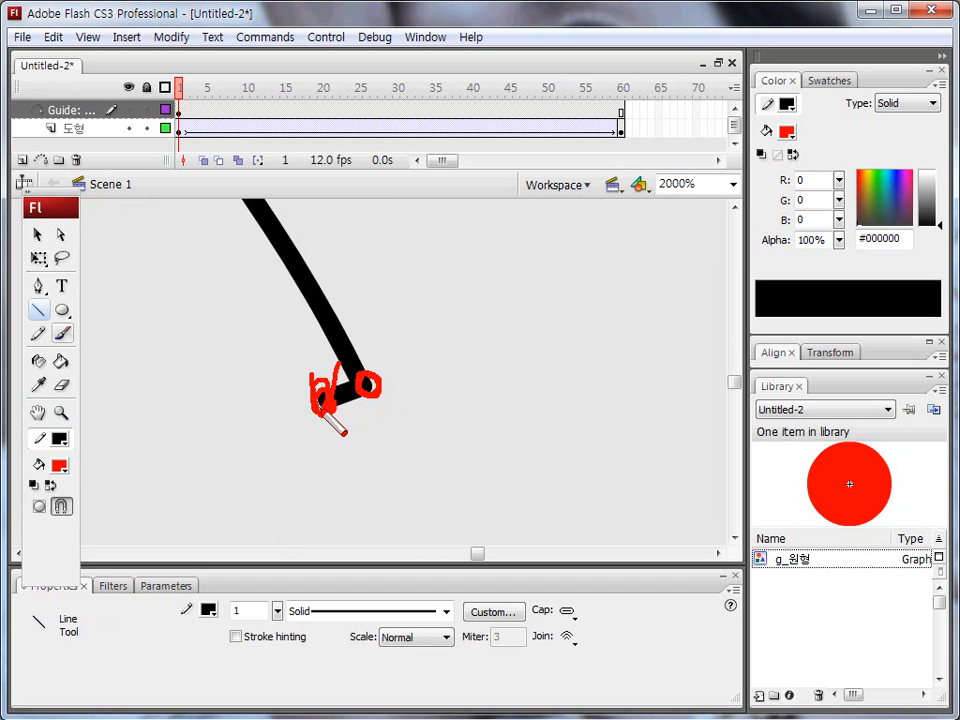
key("Escape")
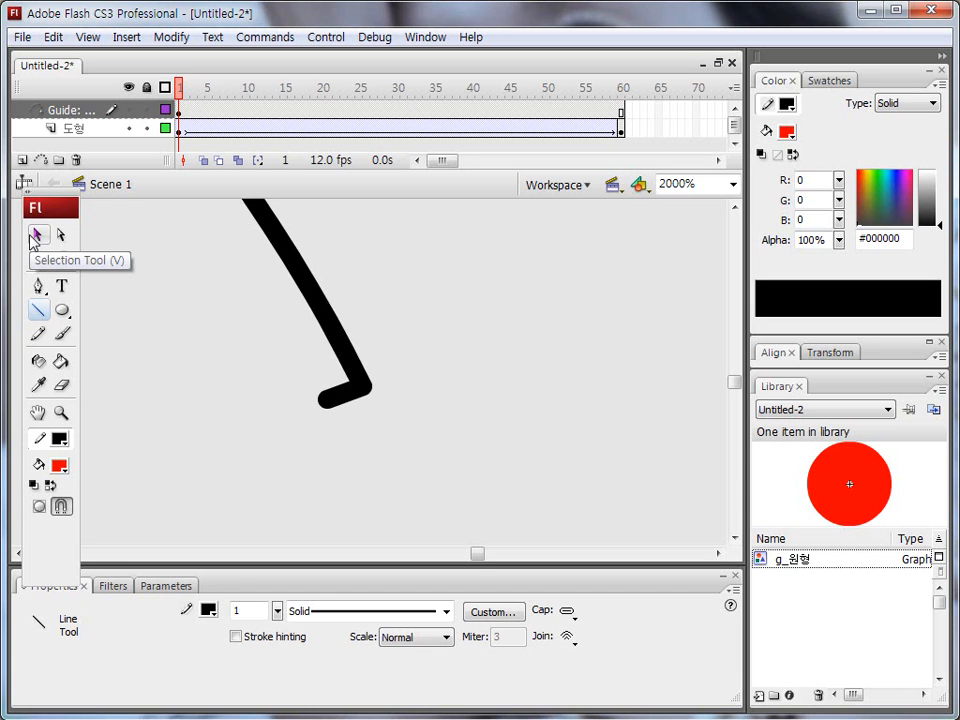
Step: Delete the hooked line together with the short end piece at the guide path's right-hand end
left_click(61, 412)
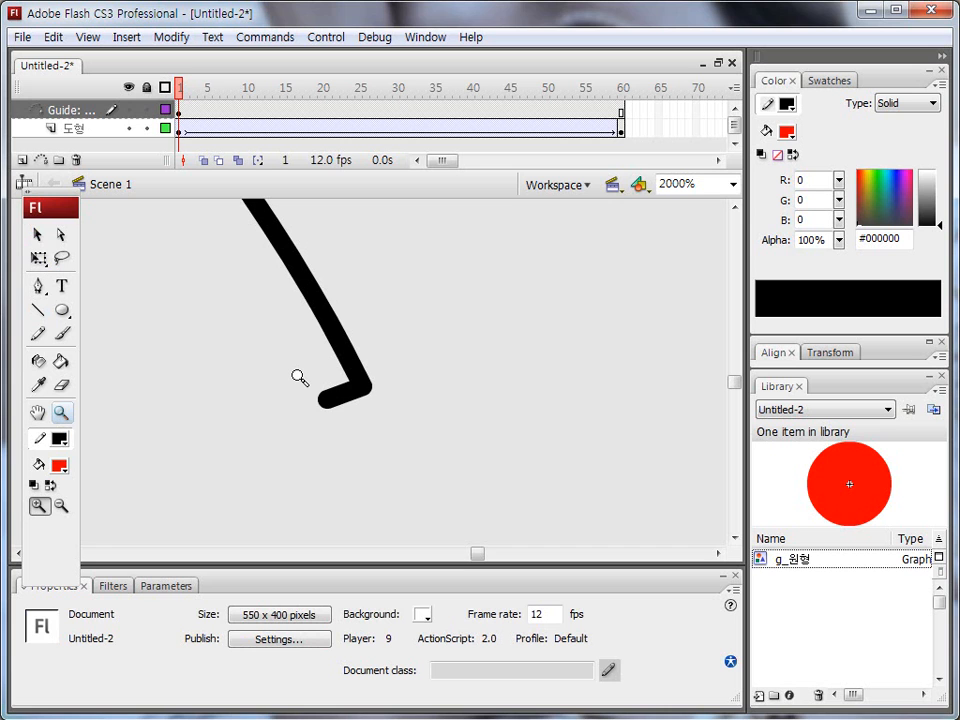
left_click(37, 234)
left_click(328, 383)
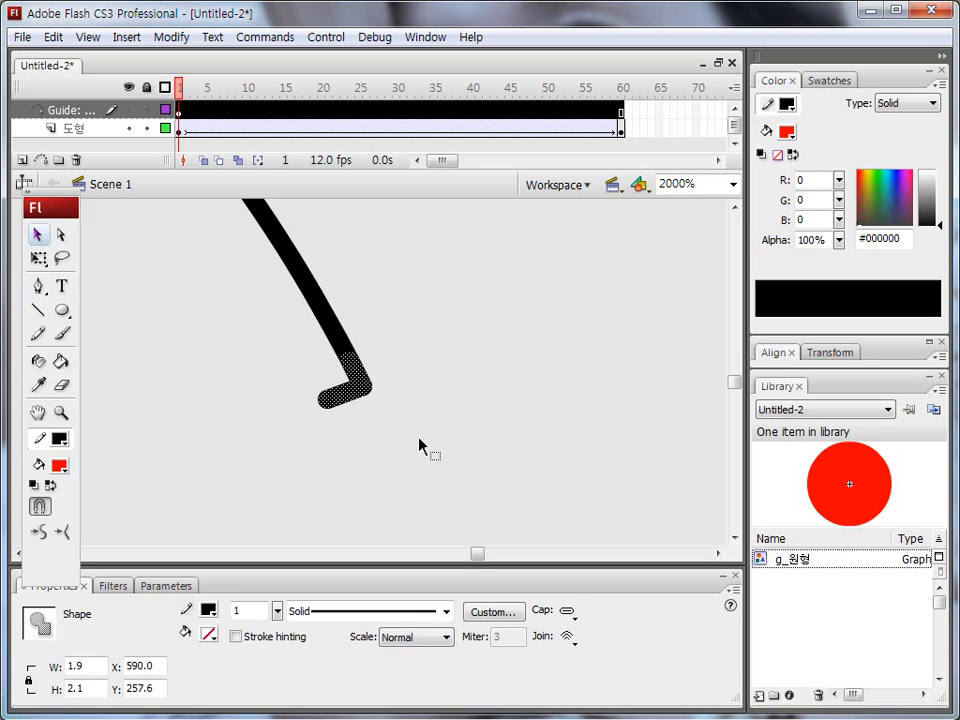
key("Delete")
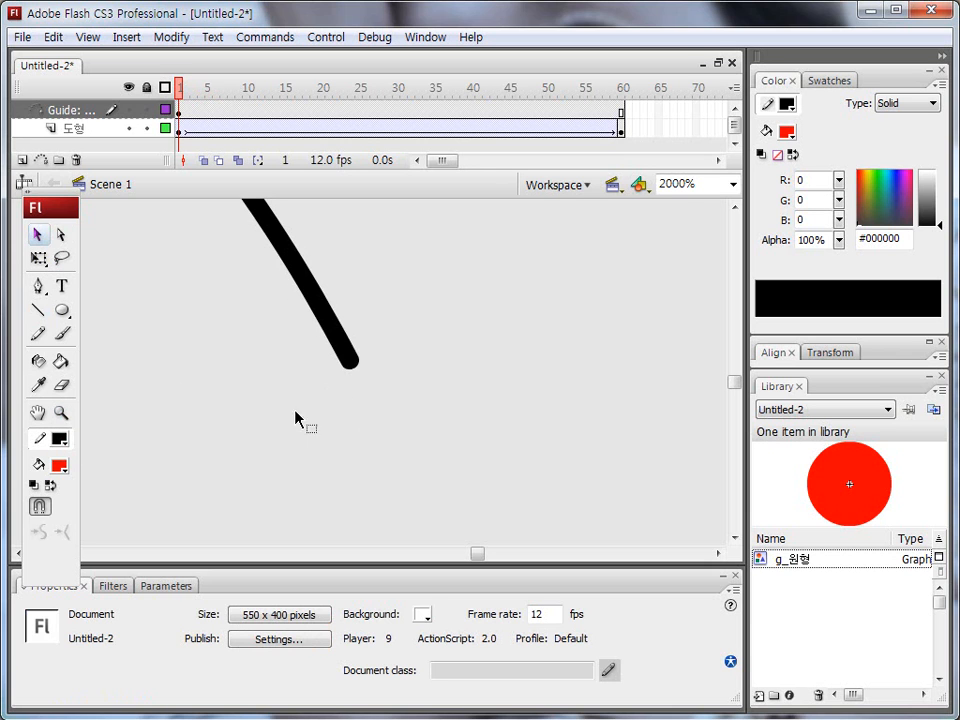
Step: Compare the circle's position at frames 1 and 60 with the two ends of the guide path
double_click(61, 413)
mouse_move(146, 375)
left_mouse_down()
mouse_move(351, 377)
mouse_move(354, 386)
mouse_move(338, 376)
left_mouse_up()
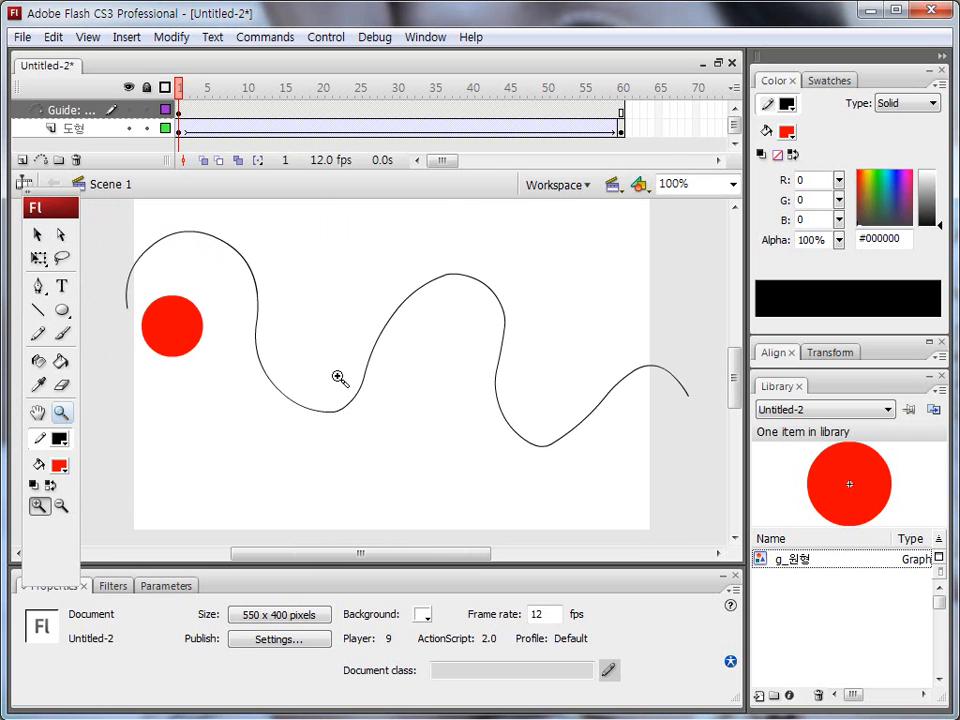
left_click(180, 131)
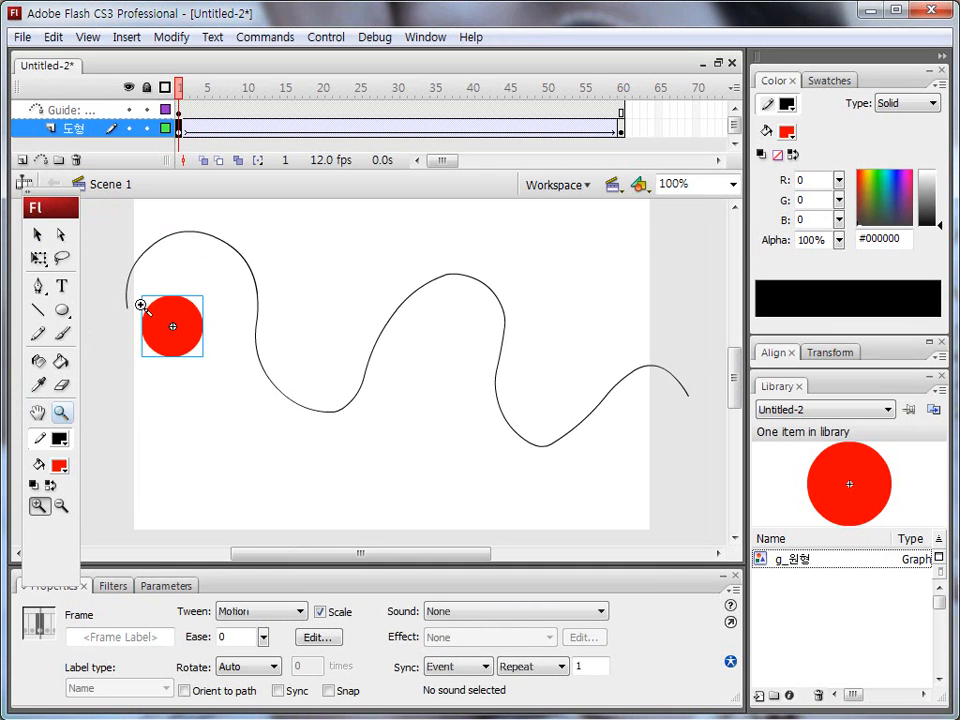
left_click_drag(150, 330, 122, 308)
left_click(613, 129)
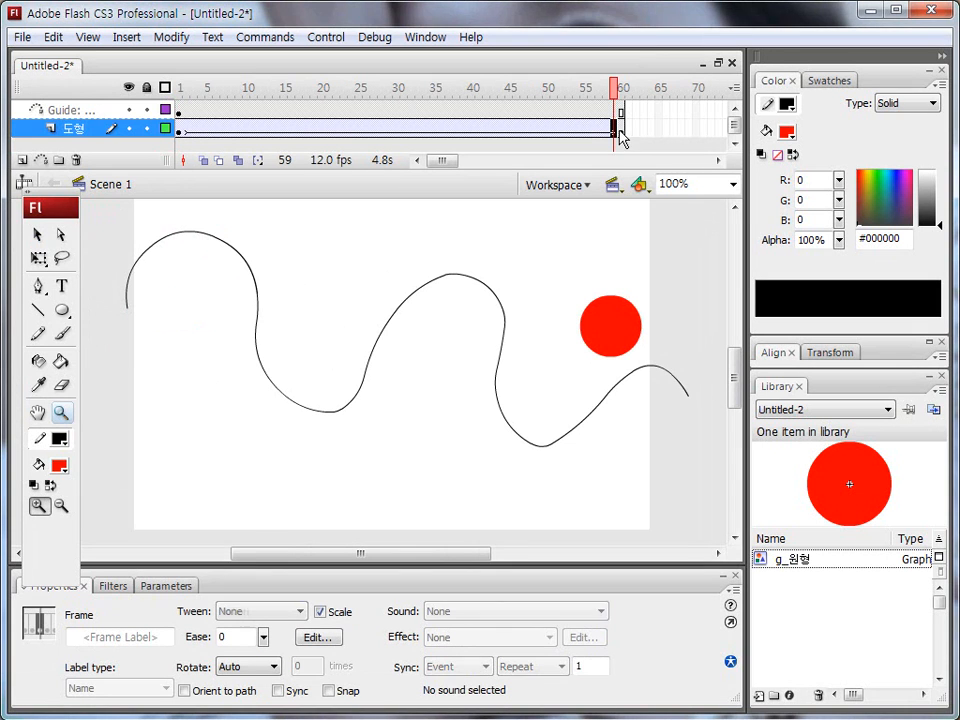
left_click(620, 128)
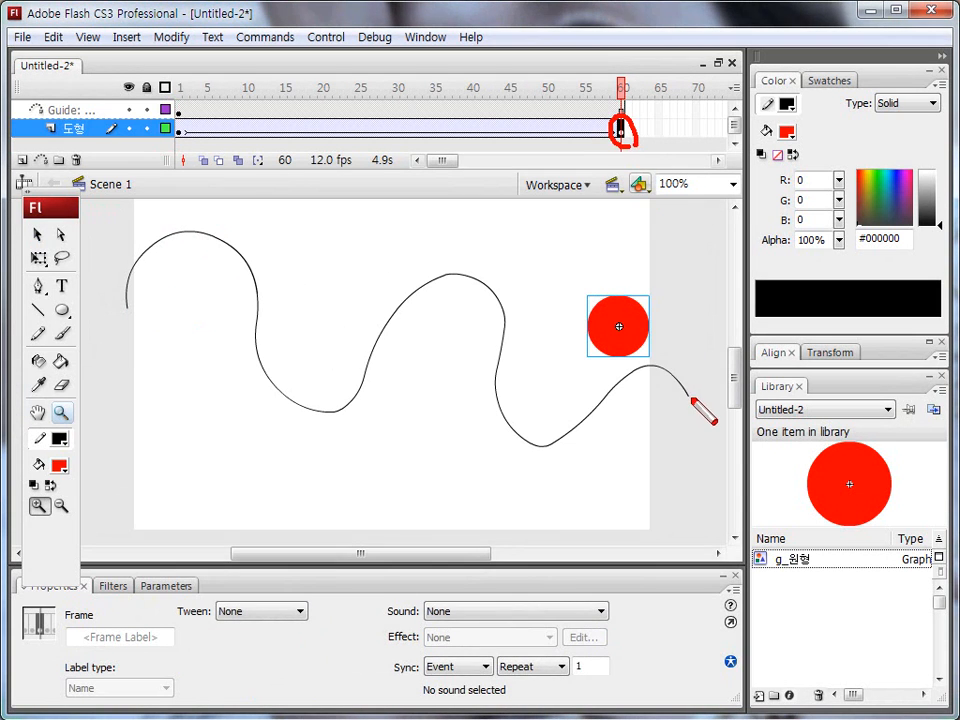
left_click_drag(687, 398, 693, 400)
key("Escape")
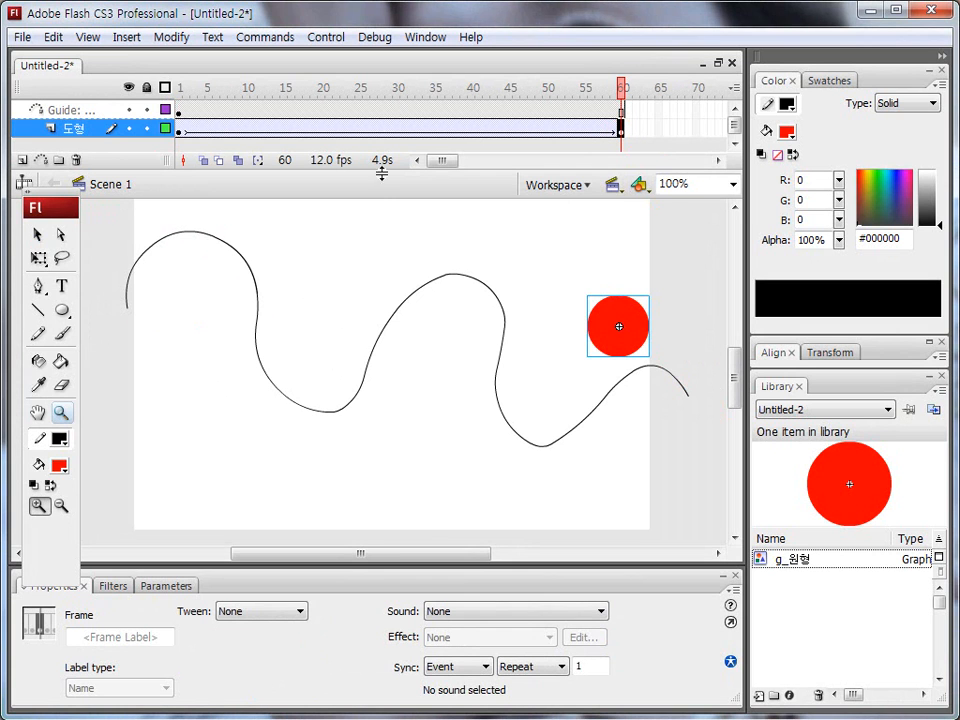
Step: At frame 1, move the circle so its centre snaps onto the guide path's starting end
left_click(180, 128)
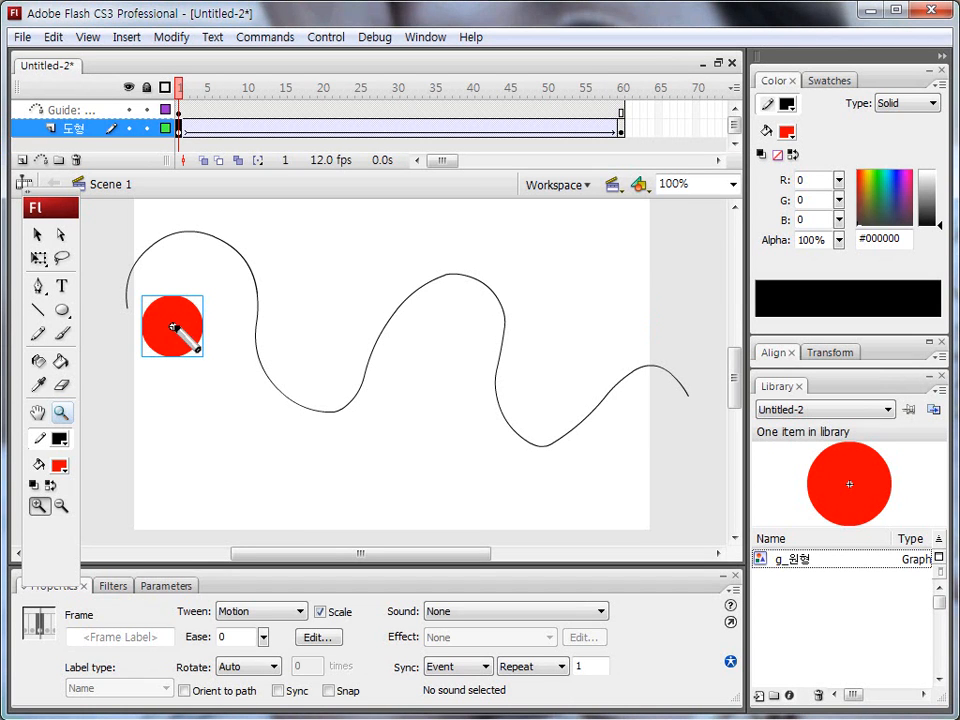
mouse_move(143, 298)
left_mouse_down()
mouse_move(201, 298)
mouse_move(200, 340)
left_mouse_up()
left_click_drag(36, 243, 46, 240)
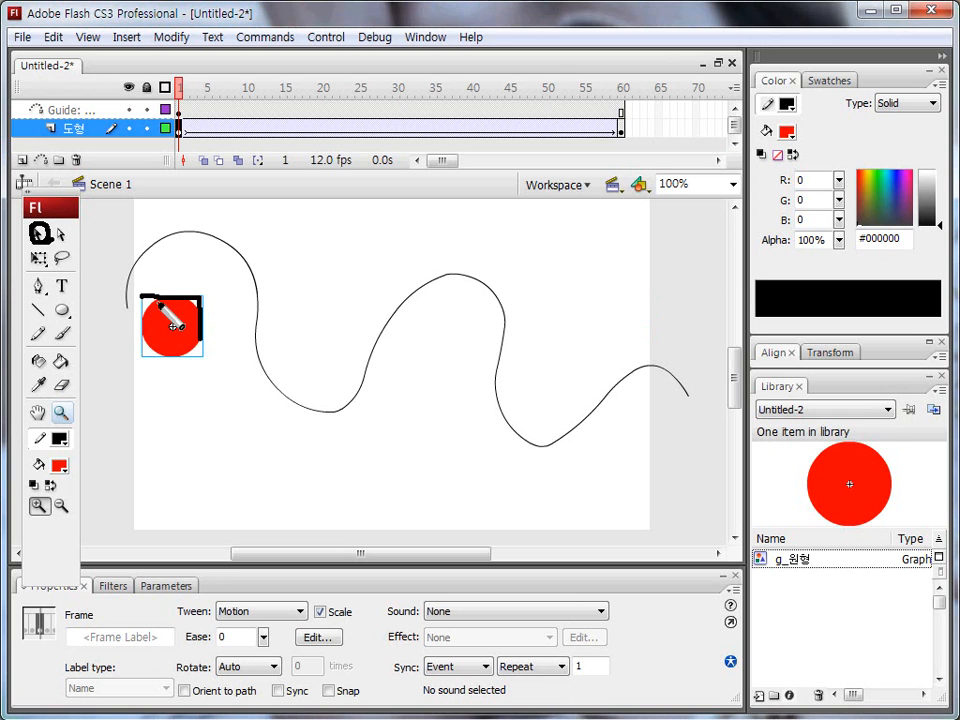
left_click(38, 236)
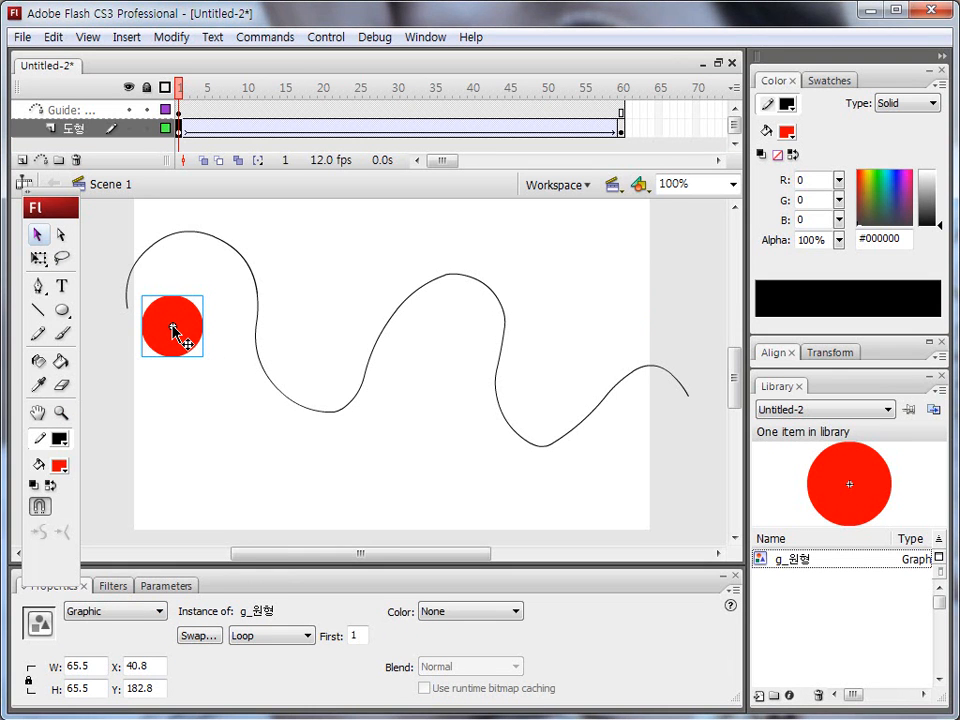
mouse_move(173, 330)
left_mouse_down()
mouse_move(129, 315)
mouse_move(183, 328)
left_mouse_up()
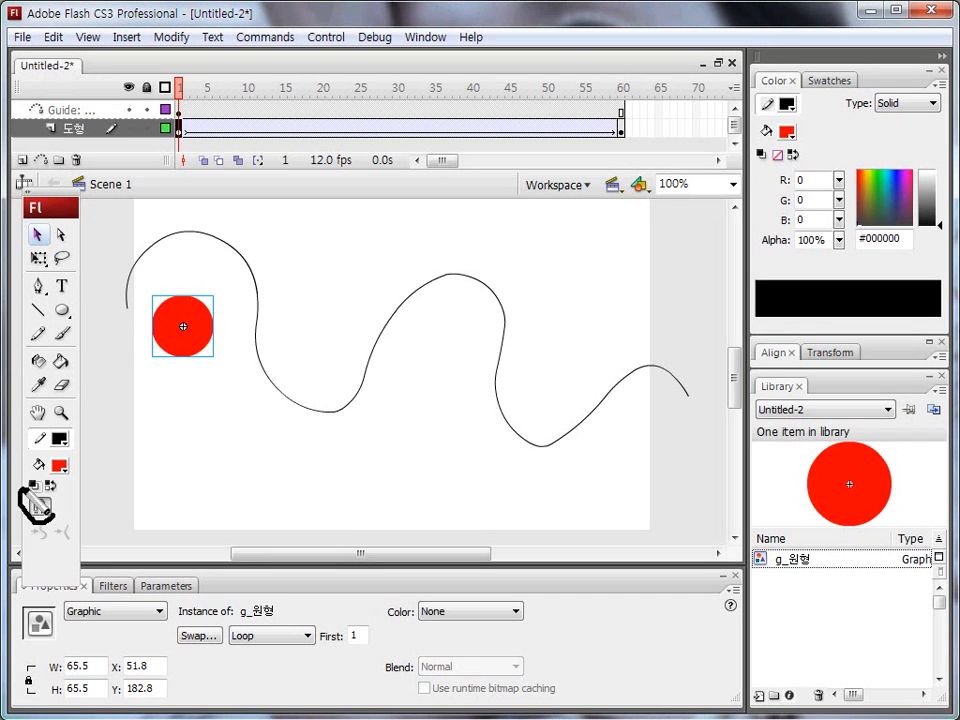
mouse_move(53, 512)
left_mouse_down()
mouse_move(37, 485)
mouse_move(47, 516)
left_mouse_up()
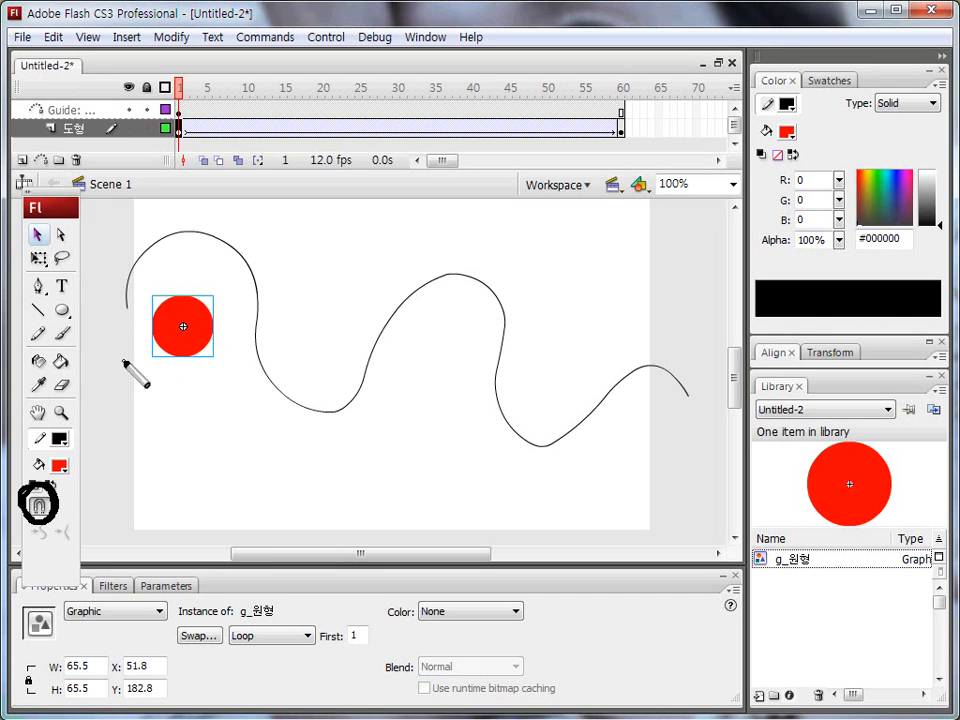
key("Escape")
left_click_drag(185, 330, 133, 313)
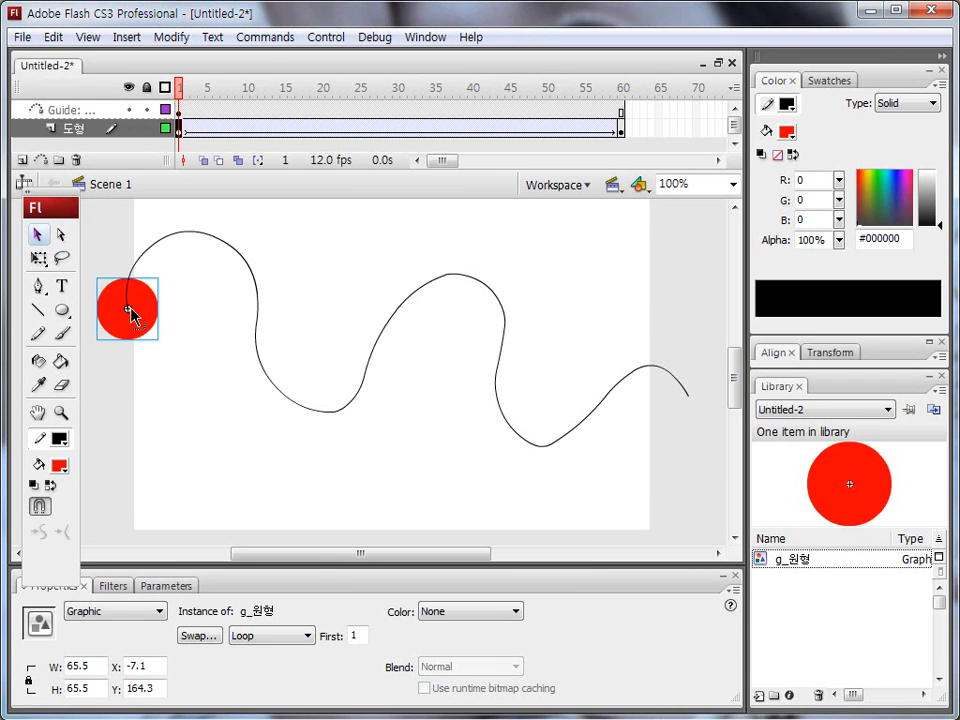
Step: At frame 60, move the circle so its centre snaps onto the guide path's right-hand end
left_click(621, 129)
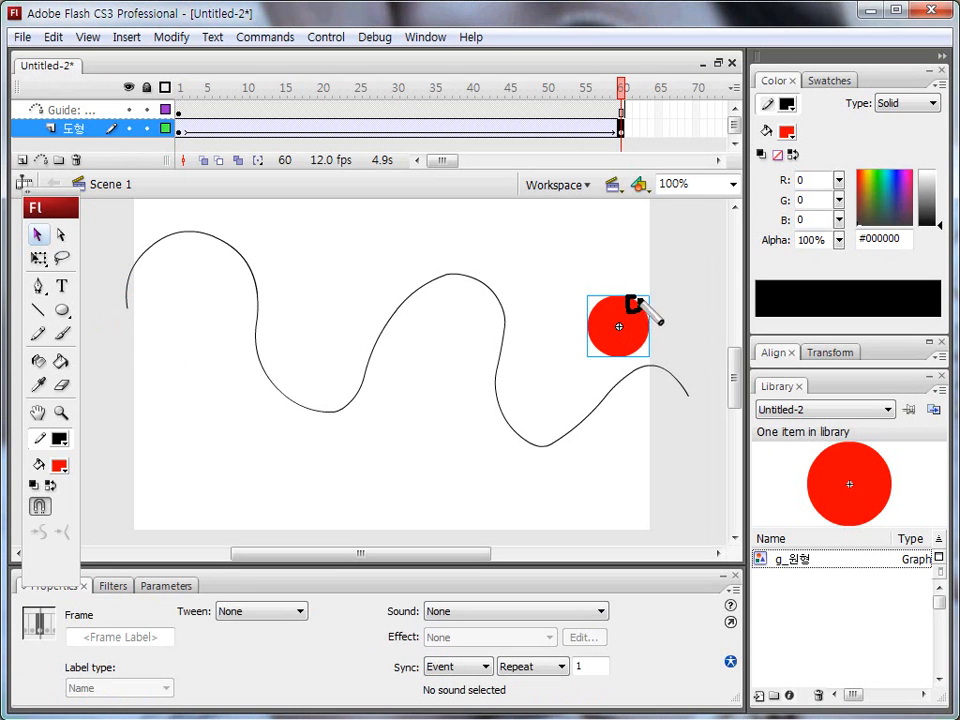
left_click_drag(633, 320, 611, 316)
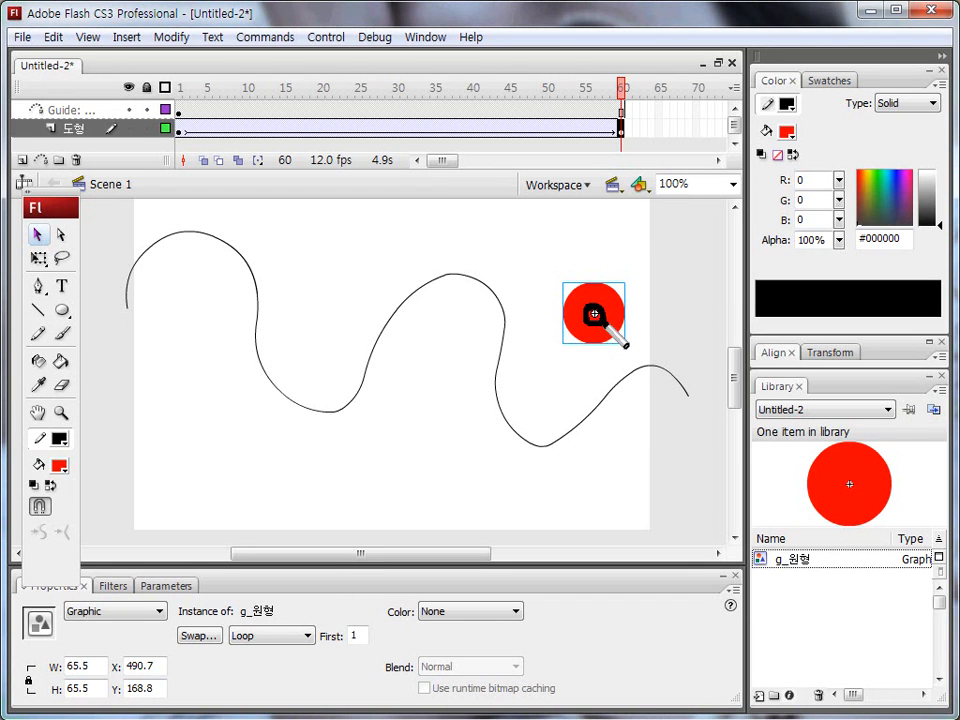
left_click_drag(596, 318, 687, 402)
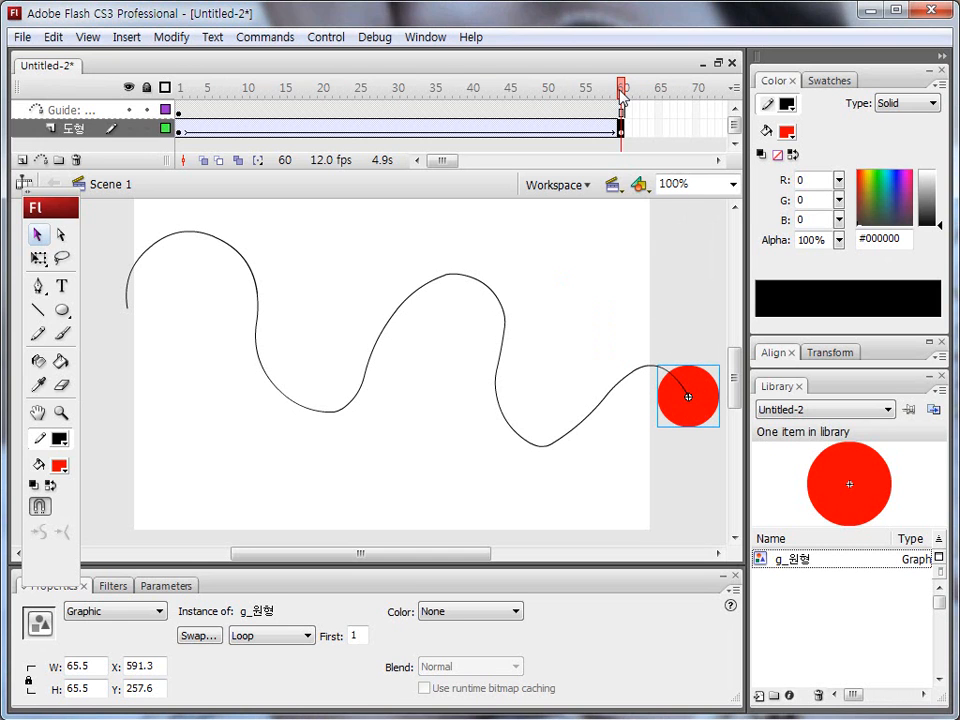
Step: Scrub the animation back to frame 1, test the movie to watch the circle's motion, and close the preview
left_click_drag(622, 100, 116, 95)
key("ctrl+Return")
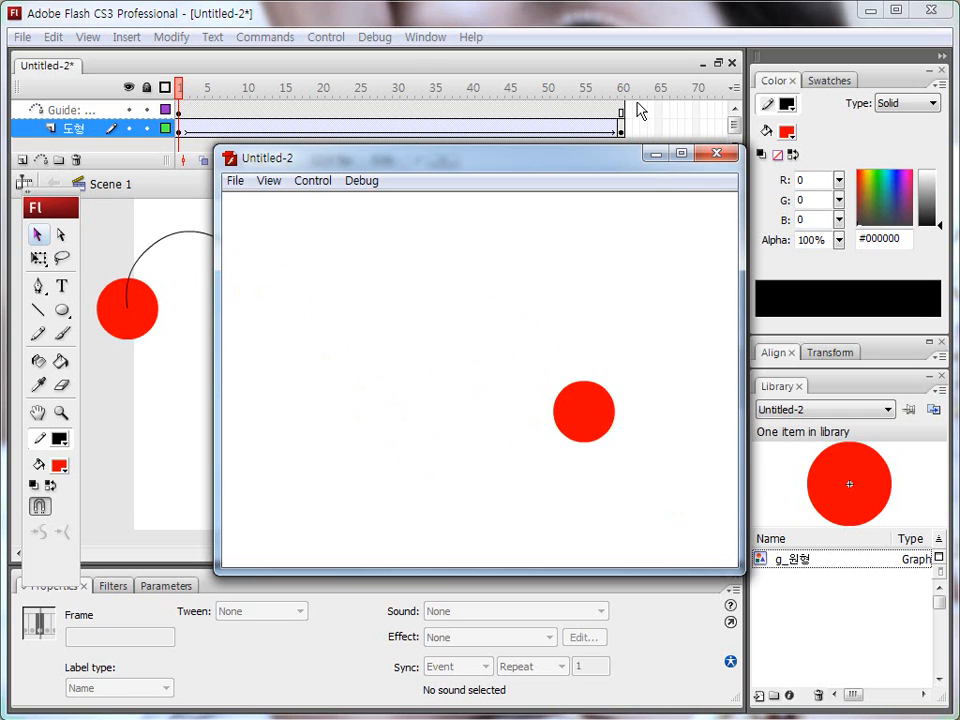
left_click(722, 153)
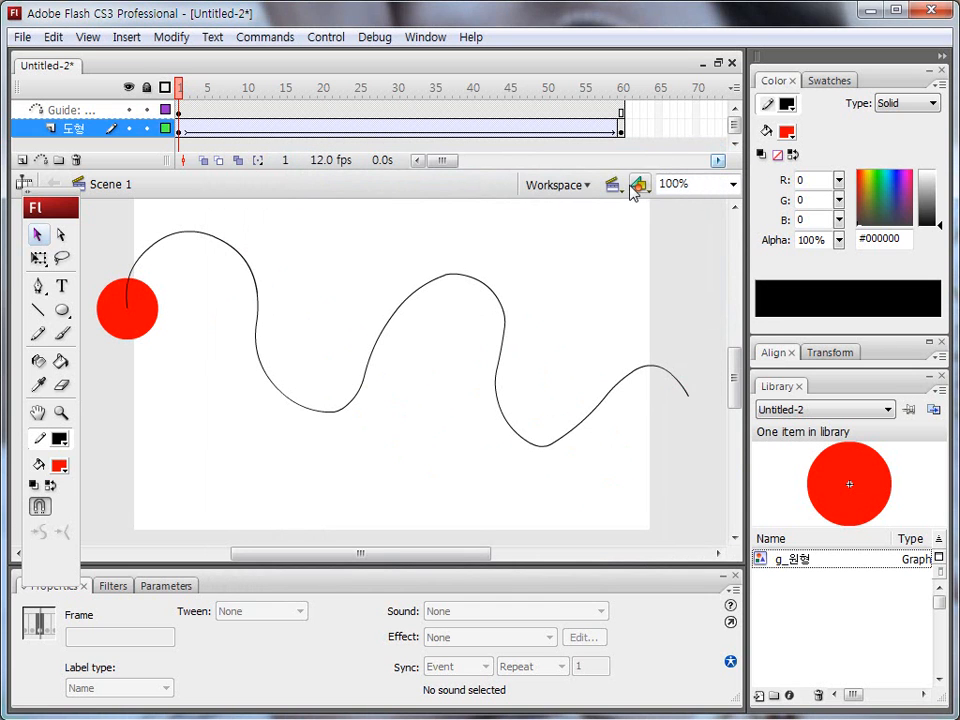
key("ctrl+shift+d")
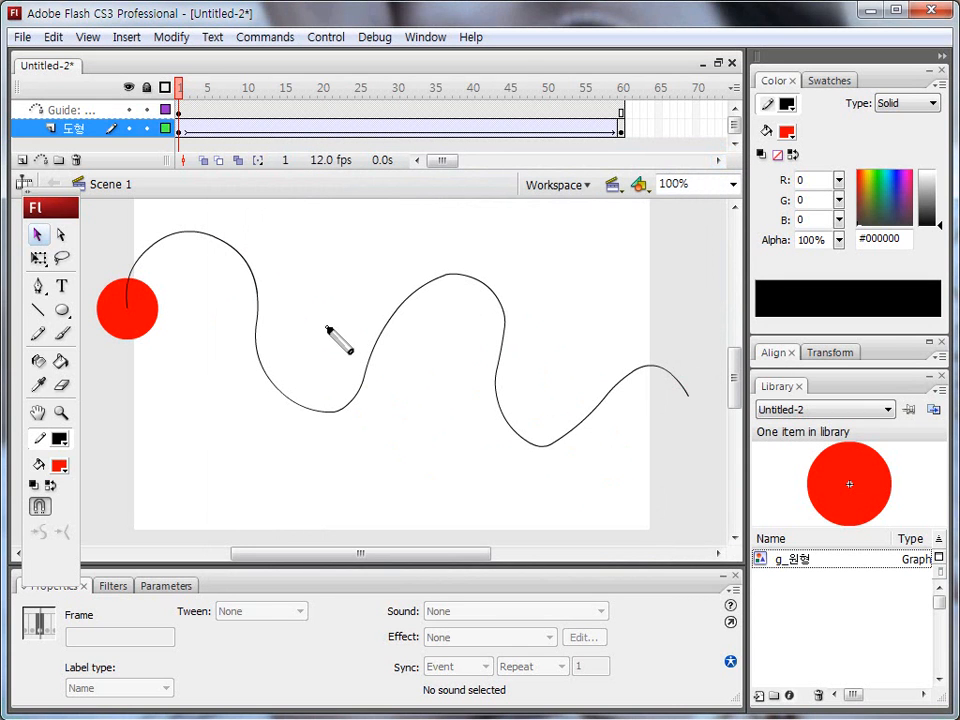
mouse_move(172, 141)
left_mouse_down()
mouse_move(612, 143)
mouse_move(642, 124)
mouse_move(204, 116)
mouse_move(168, 144)
left_mouse_up()
key("Escape")
mouse_move(178, 140)
left_mouse_down()
mouse_move(195, 118)
mouse_move(622, 113)
mouse_move(170, 88)
mouse_move(168, 119)
left_mouse_up()
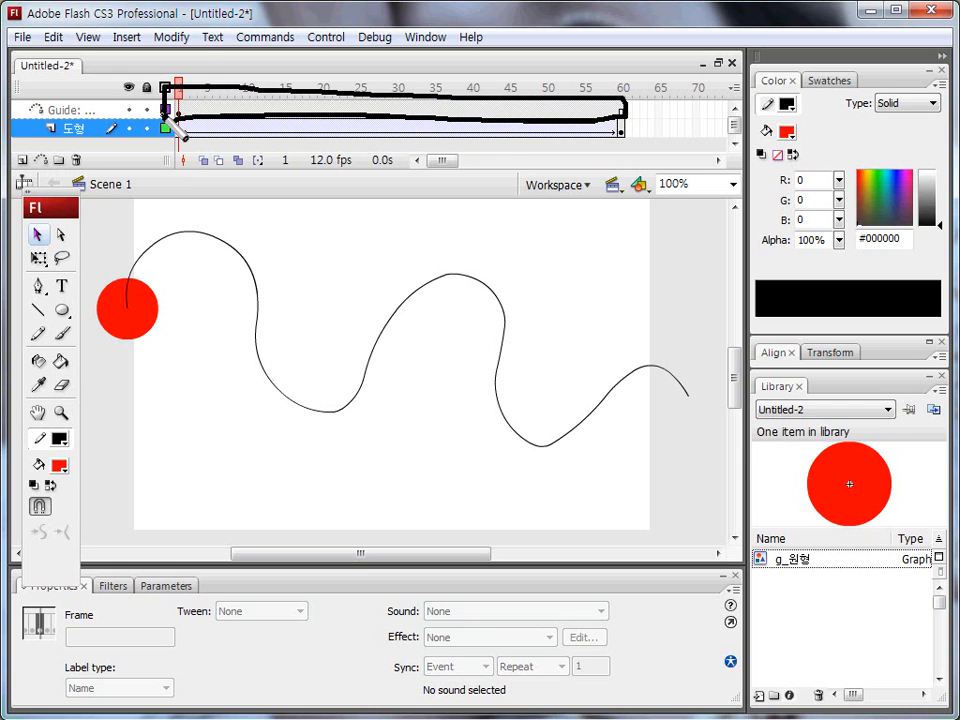
key("Escape")
key("ctrl+shift+d")
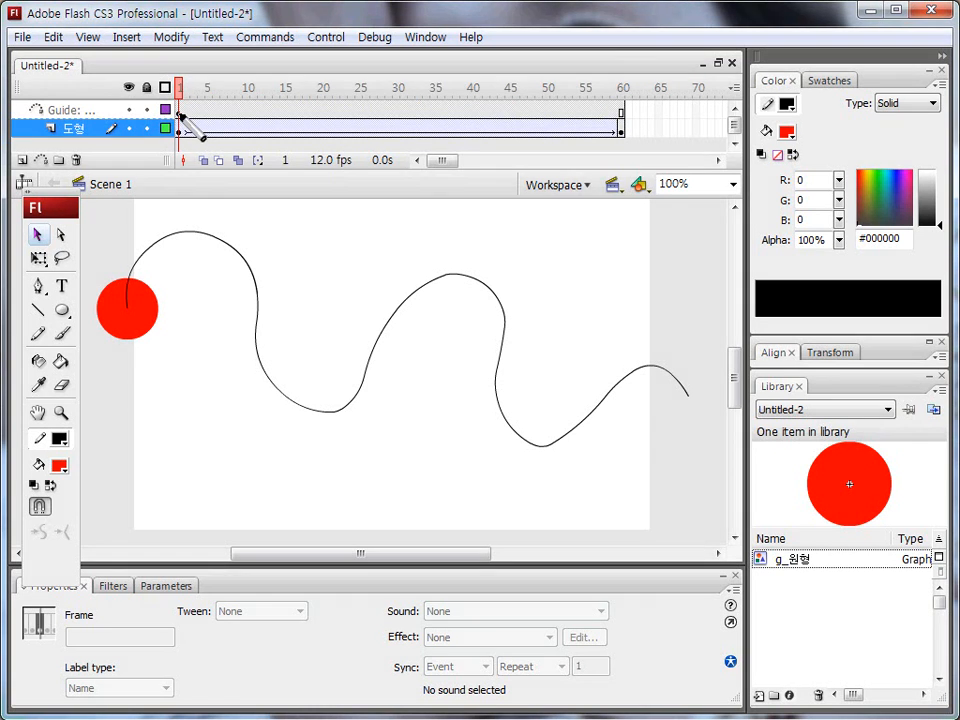
left_click_drag(180, 112, 625, 114)
key("ctrl+shift+d")
Step: Create a new Flash File (ActionScript 2.0) document
left_click(22, 37)
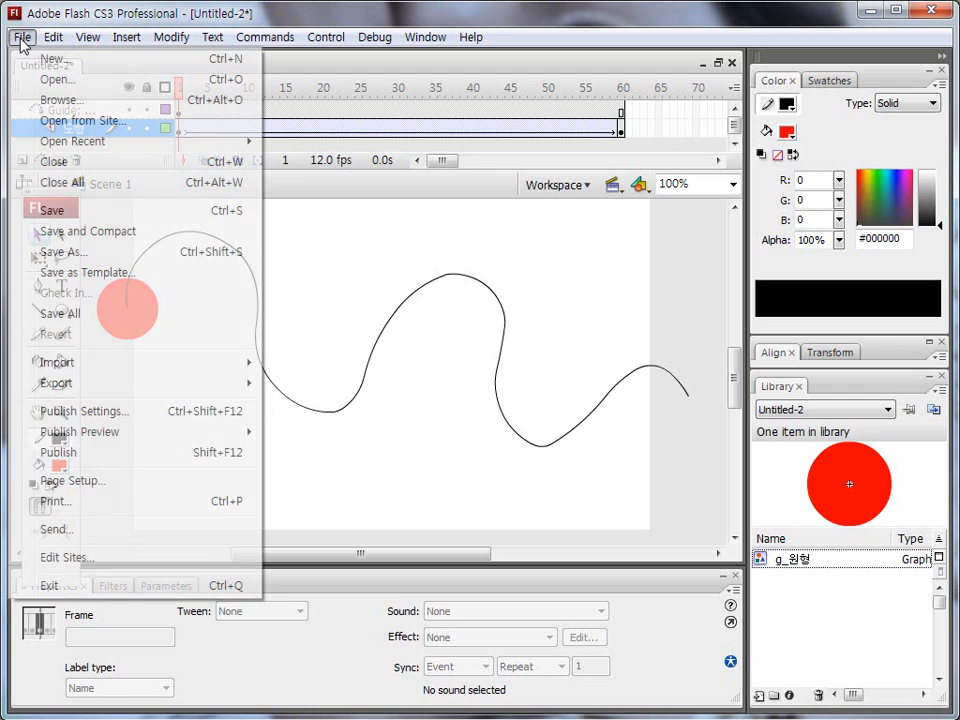
left_click(38, 63)
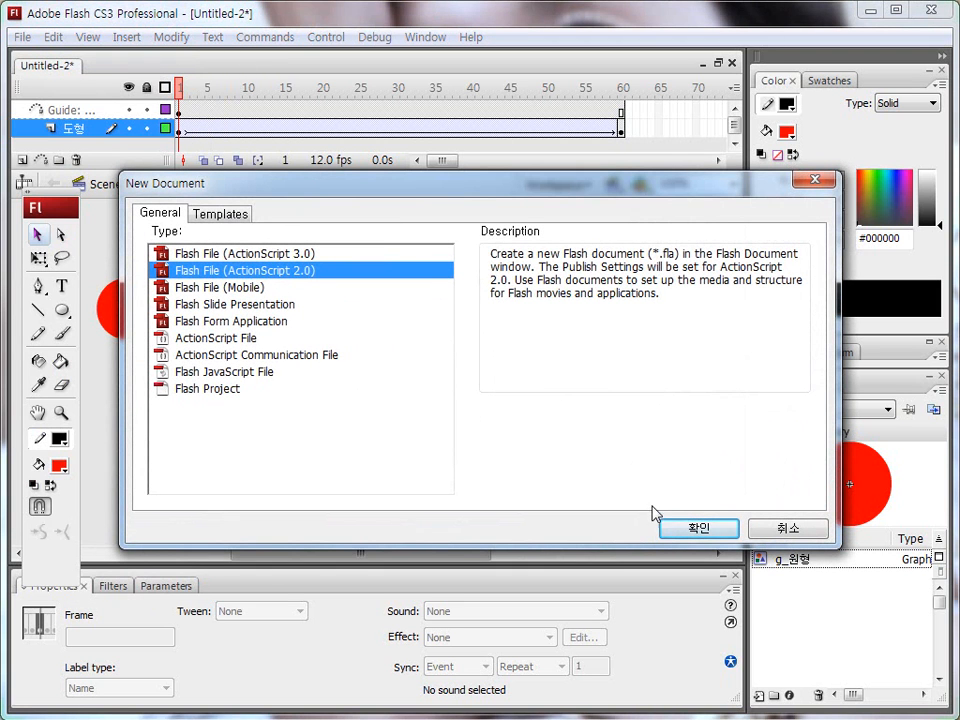
left_click(672, 530)
Step: Draw a red square about 76.5 px wide with a black outline and pull its upper-right corner to the centre, forming a right triangle
left_click(62, 310)
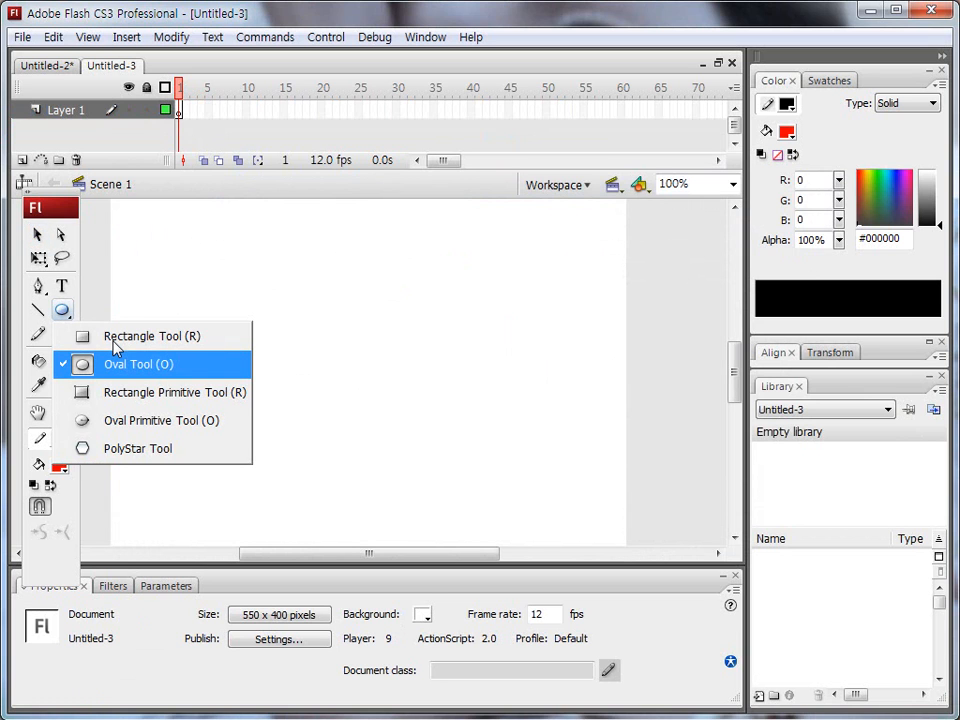
left_click(126, 340)
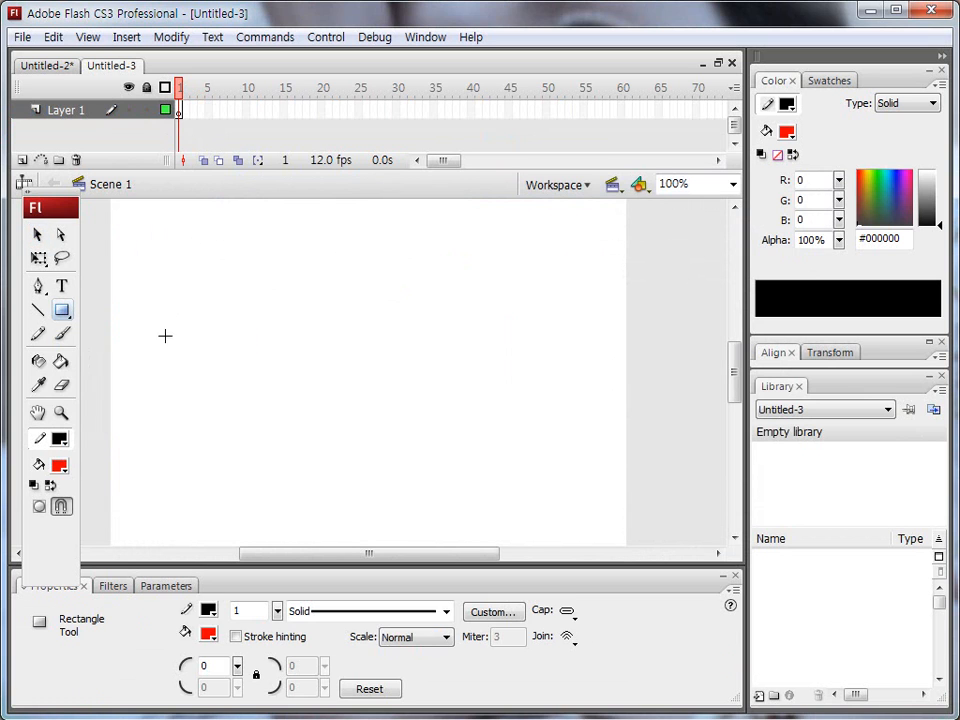
mouse_move(157, 302)
left_mouse_down()
mouse_move(208, 373)
mouse_move(231, 376)
mouse_move(207, 353)
mouse_move(229, 374)
left_mouse_up()
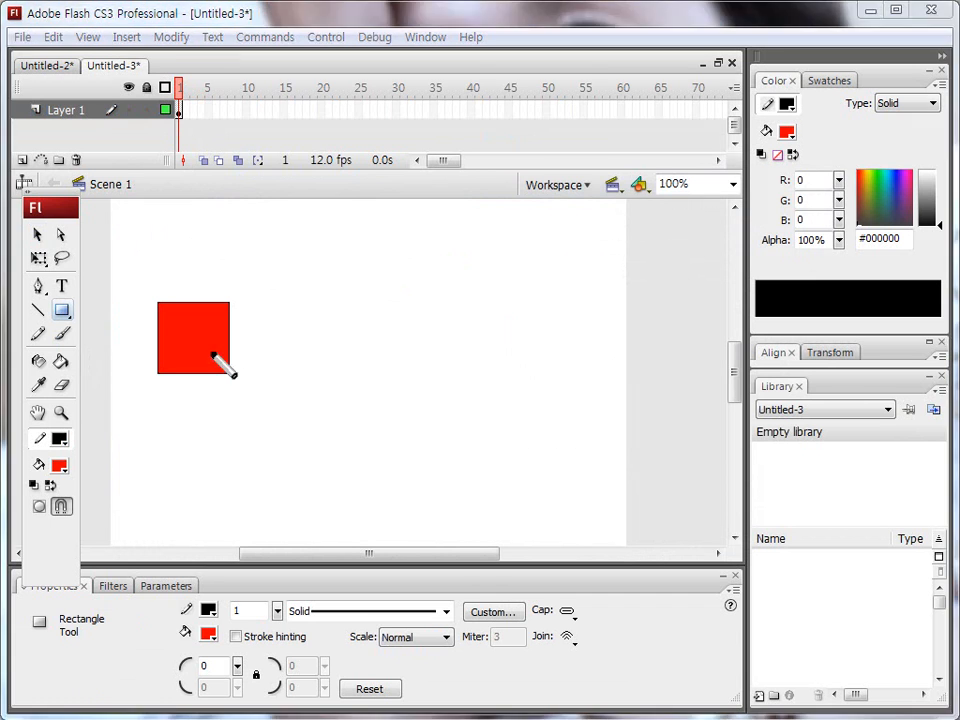
left_click_drag(144, 279, 241, 410)
key("Escape")
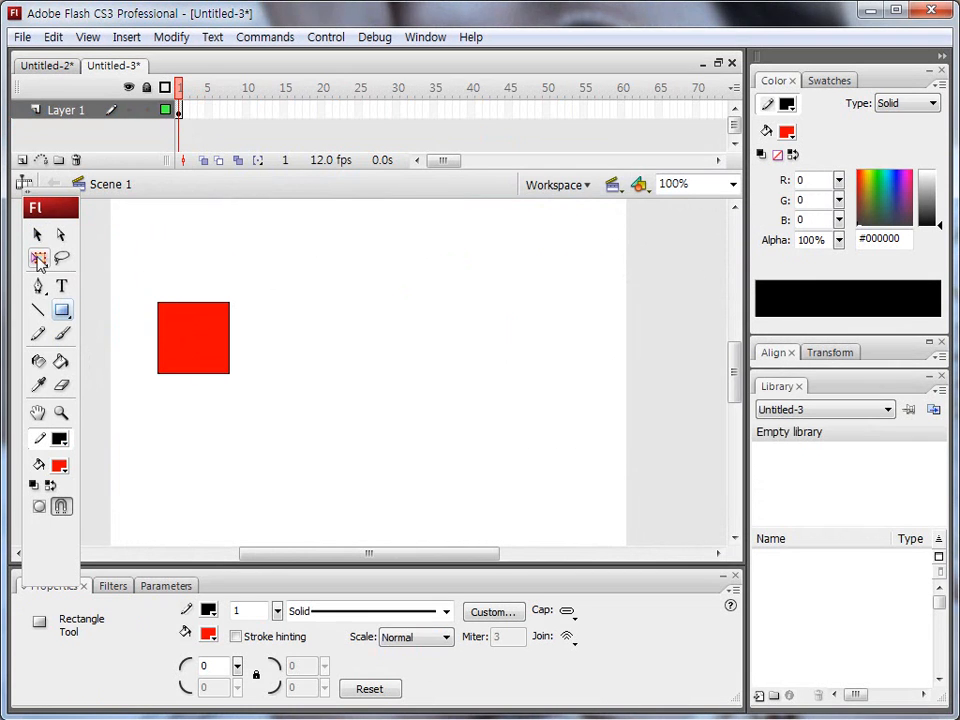
left_click(36, 236)
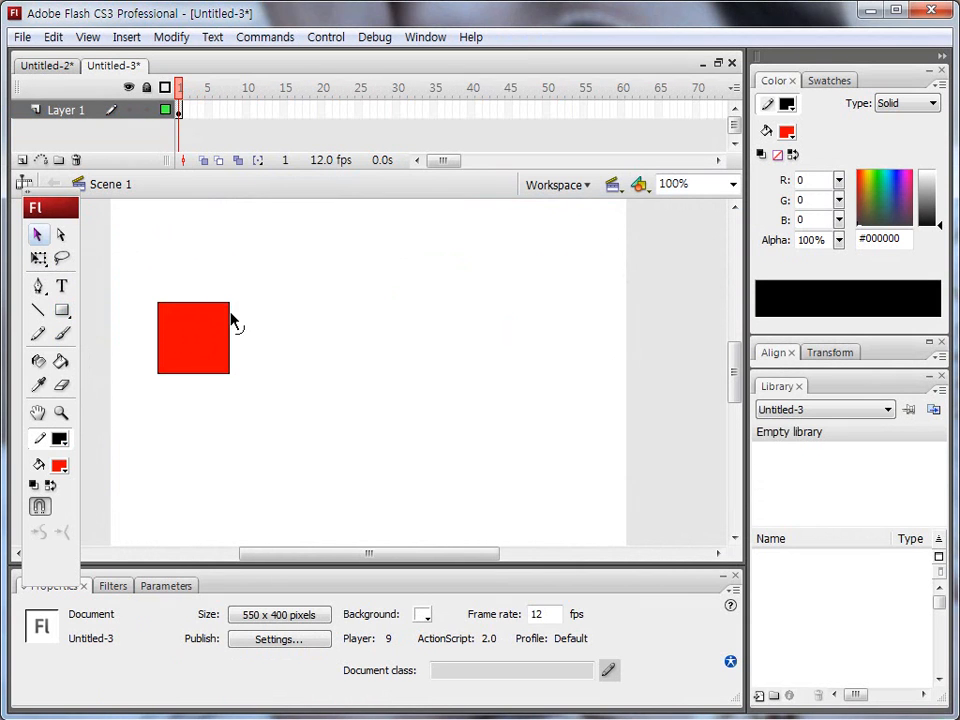
left_click_drag(229, 304, 193, 340)
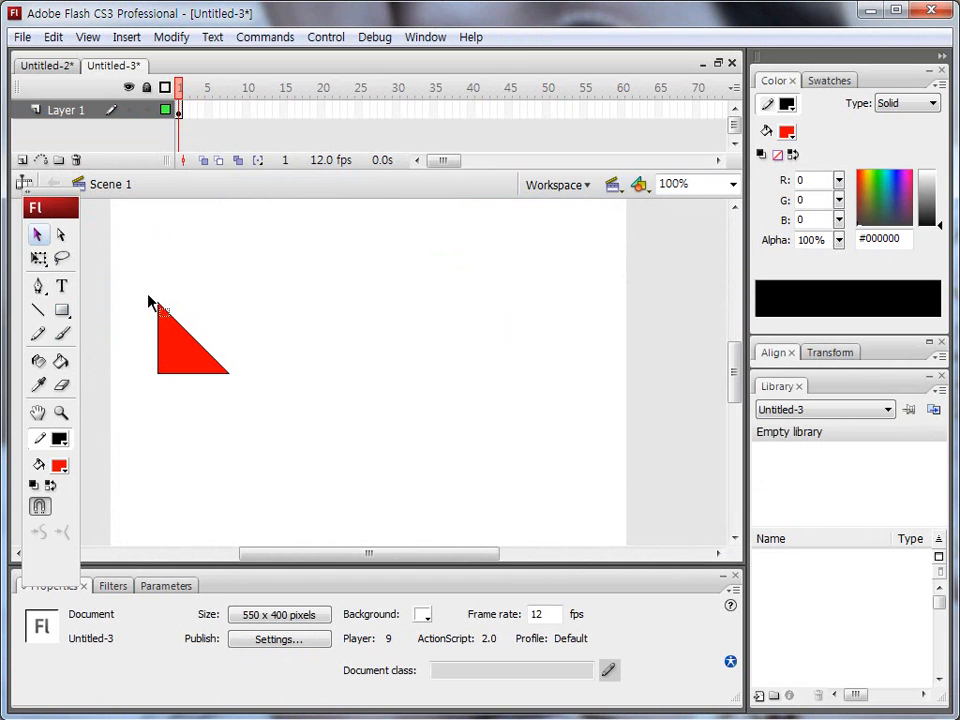
Step: Convert the whole triangle, fill and outline, to a graphic symbol named g_삼각형
left_click(199, 330)
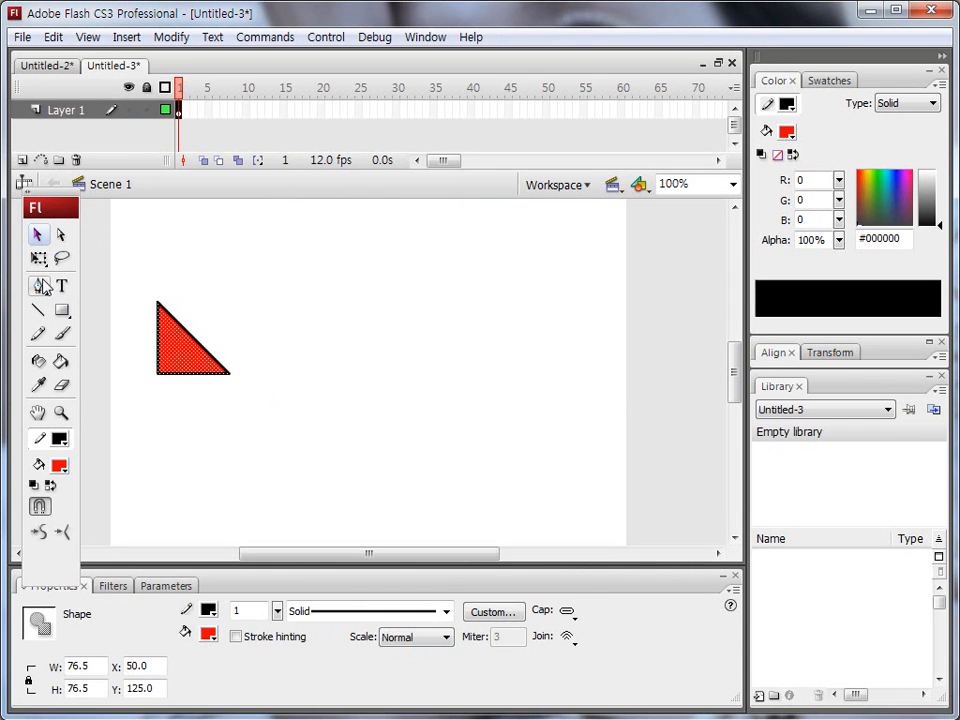
key("F8")
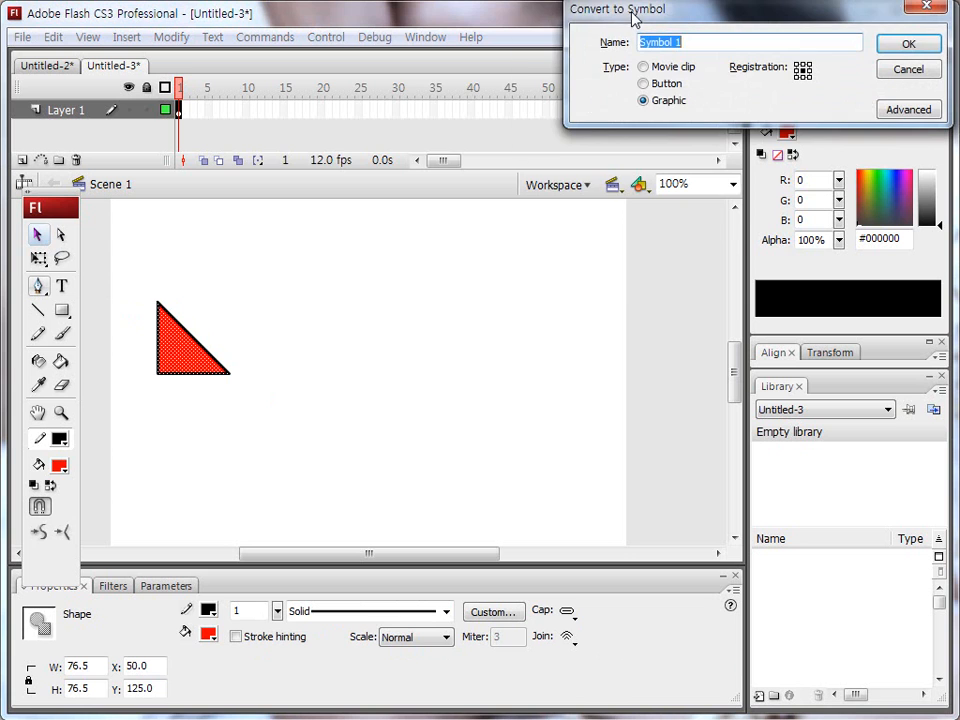
left_click_drag(632, 18, 242, 216)
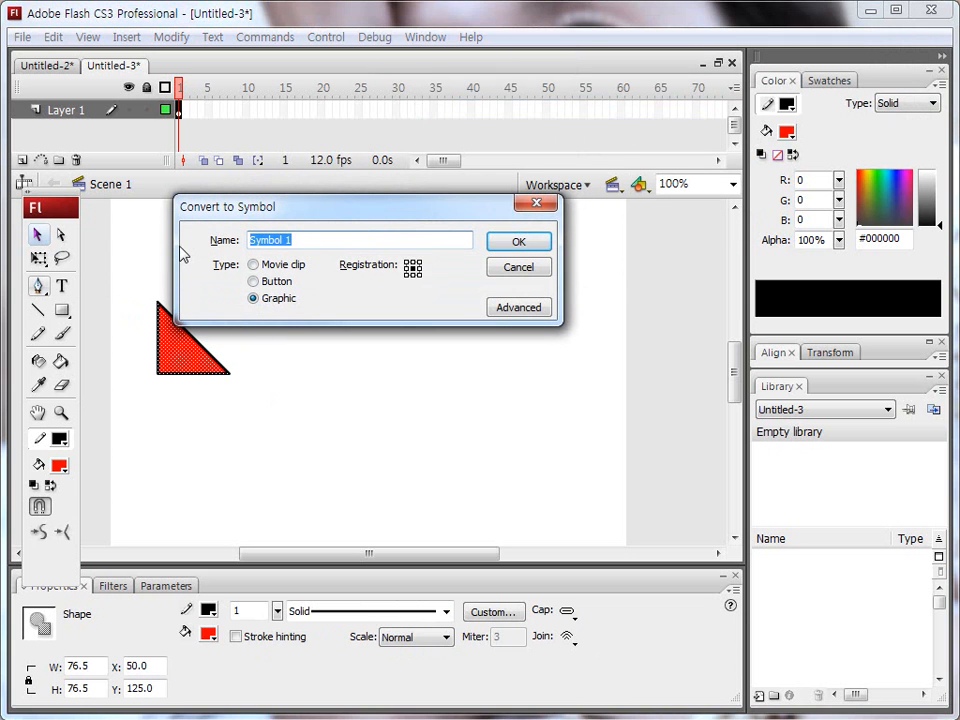
type("G_")
key("BackSpace")
type("g_삼각ㅎ")
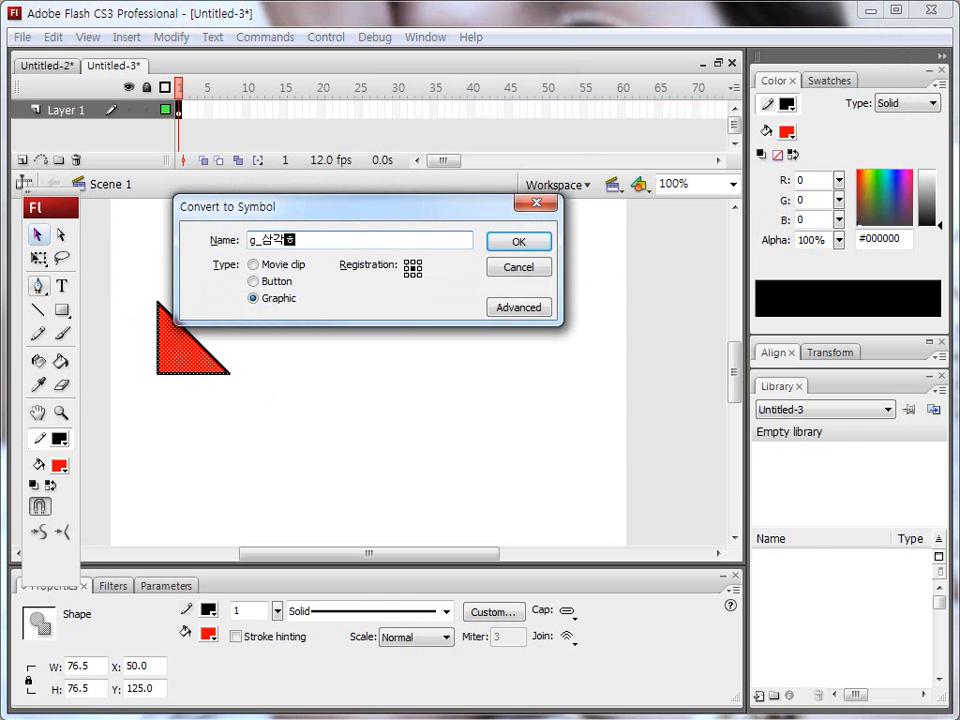
type("형")
key("Return")
Step: Rotate the triangle instance about 45° counter-clockwise with Free Transform so its right-angle corner points to the right
left_click(38, 257)
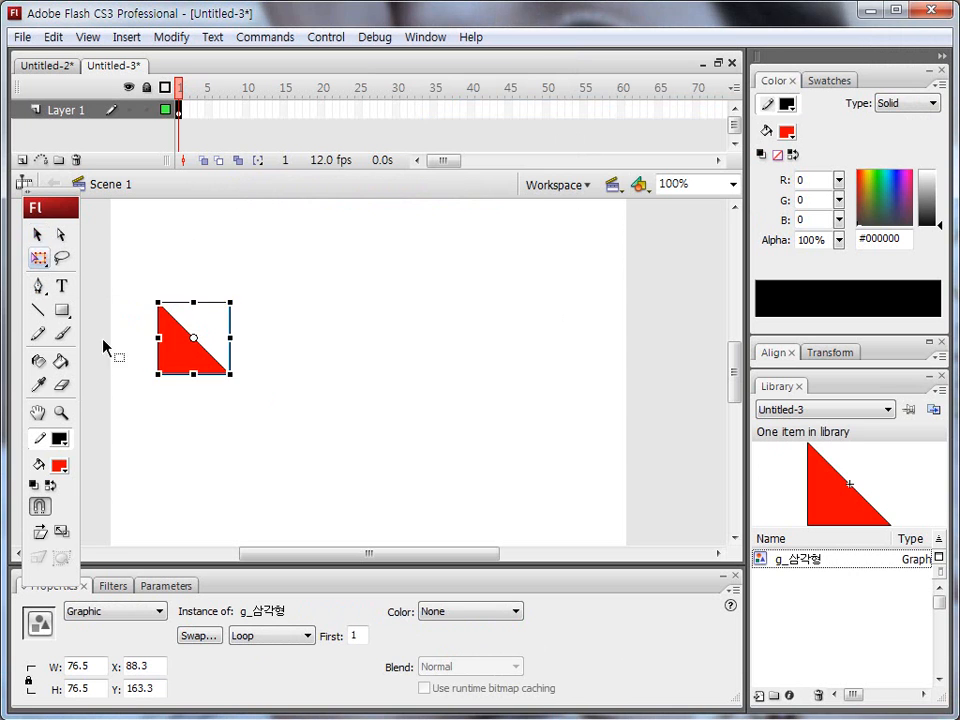
left_click_drag(237, 386, 194, 270)
left_click(38, 235)
left_click(173, 239)
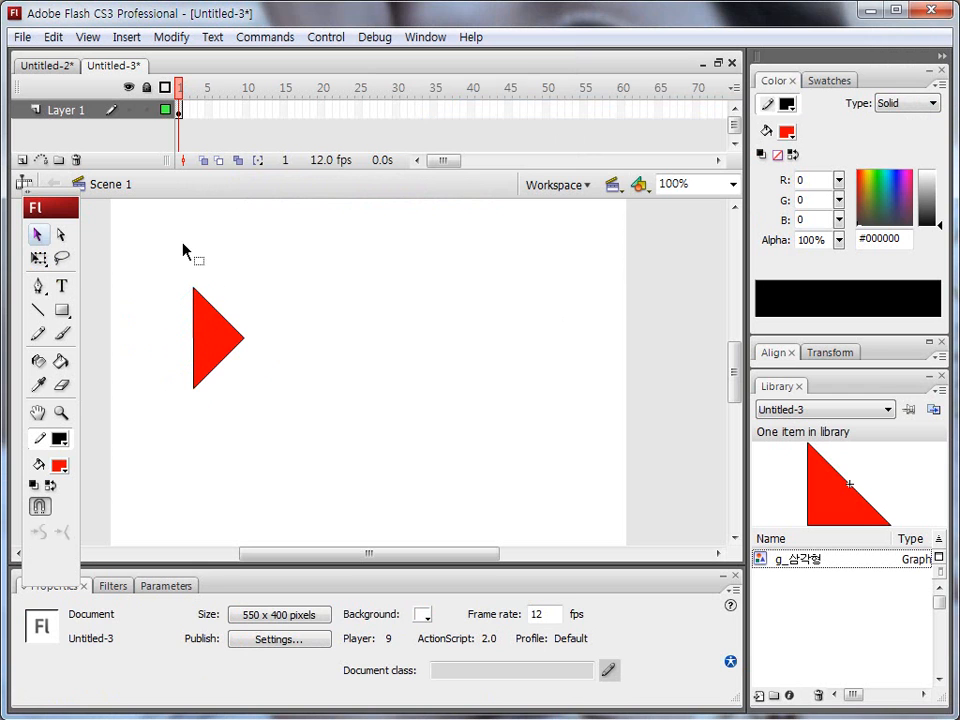
Step: Rename Layer 1 as 도형
left_click(60, 110)
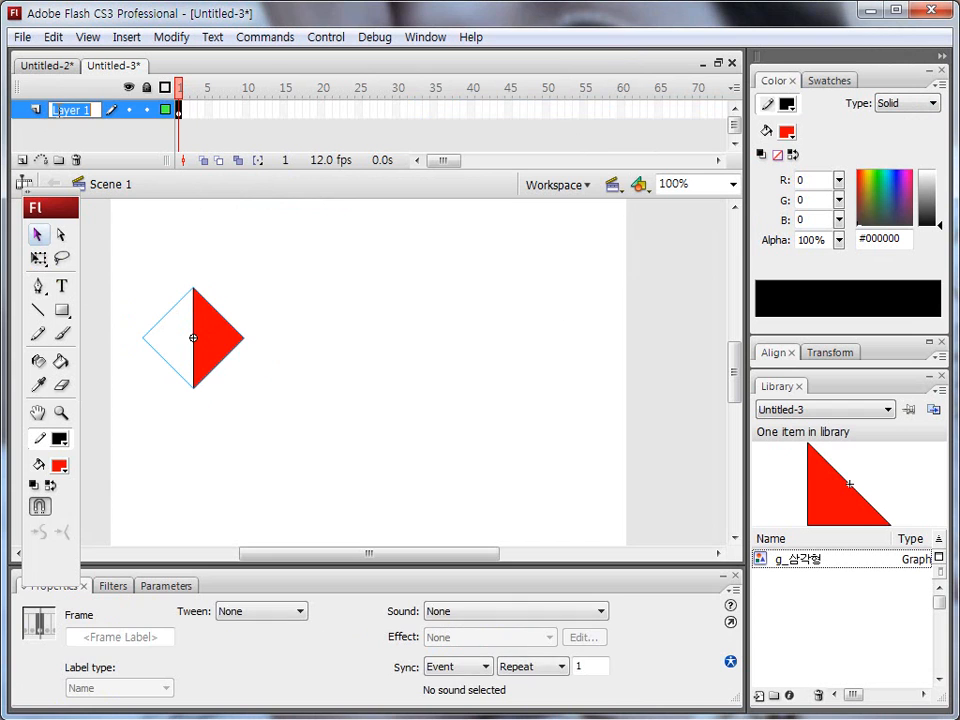
double_click(57, 109)
type("도")
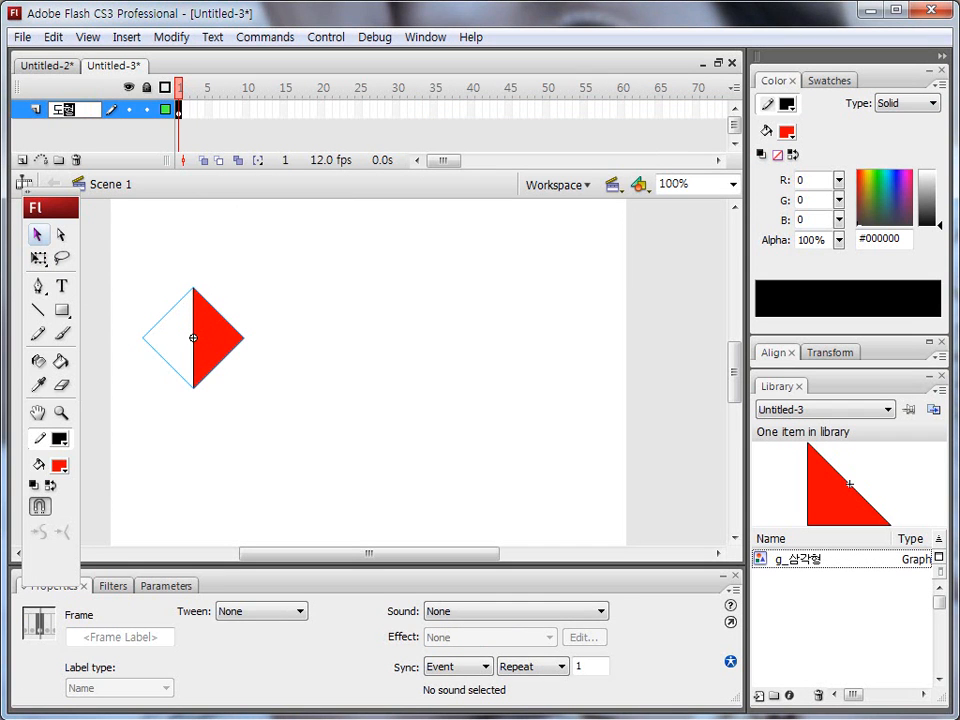
type("형")
key("Return")
mouse_move(180, 112)
left_mouse_down()
mouse_move(553, 112)
mouse_move(566, 118)
mouse_move(561, 126)
left_mouse_up()
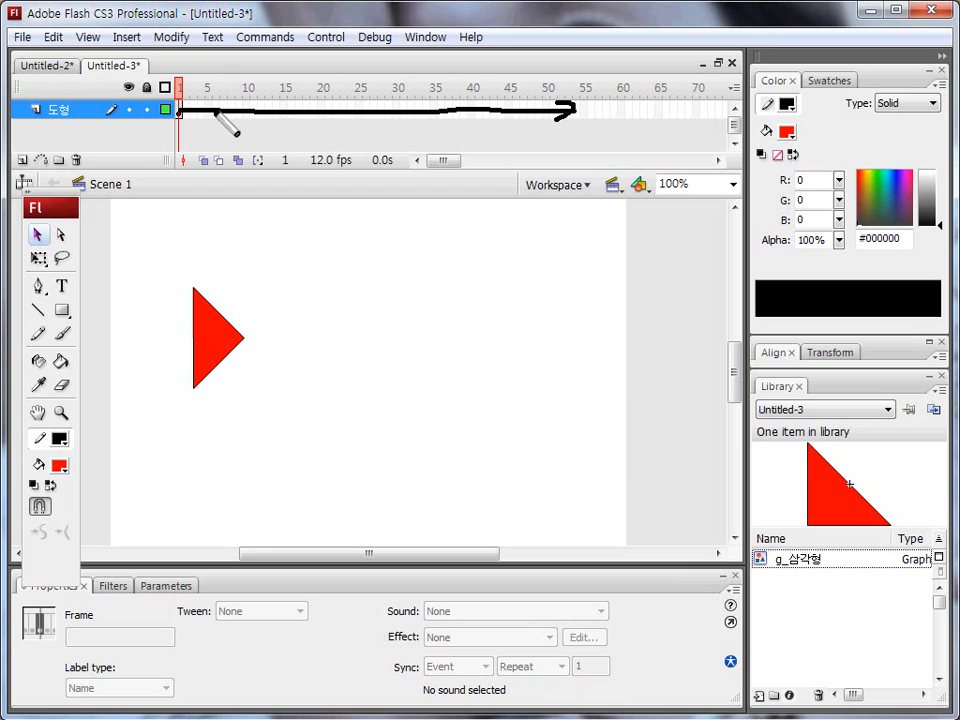
key("Escape")
left_click(66, 110)
left_click_drag(45, 192, 47, 200)
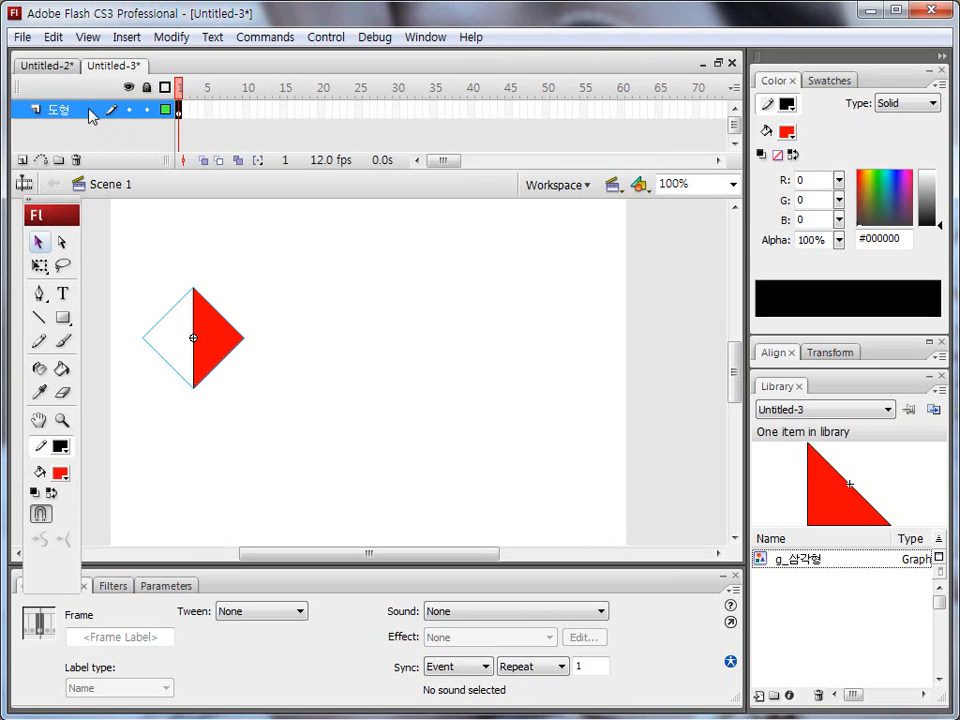
left_click_drag(179, 104, 179, 269)
mouse_move(143, 213)
left_mouse_down()
mouse_move(196, 294)
mouse_move(204, 245)
left_mouse_up()
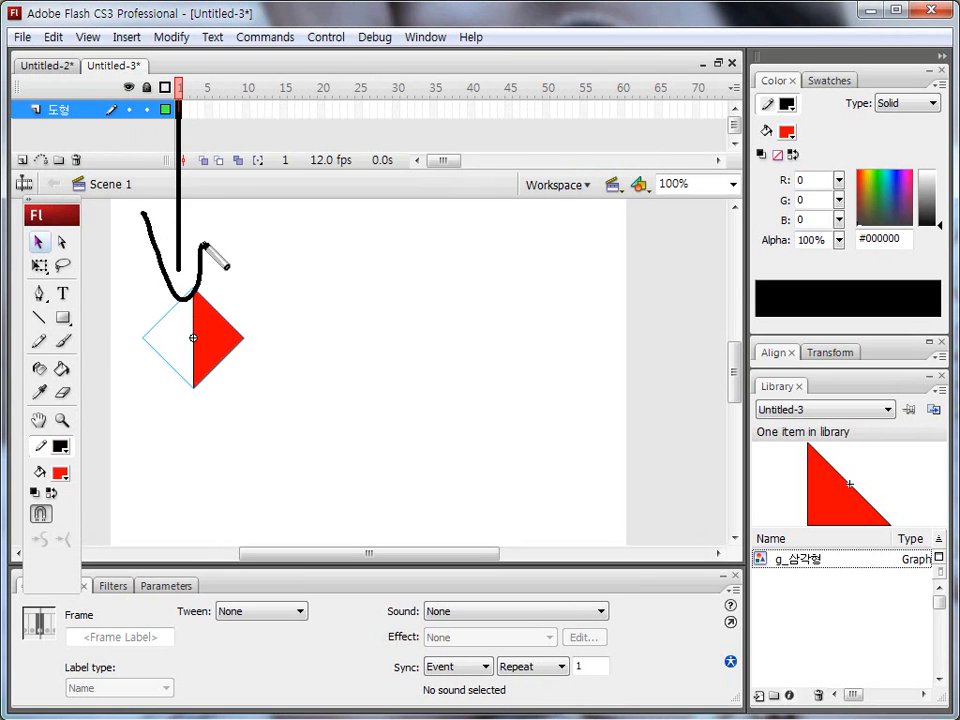
key("Escape")
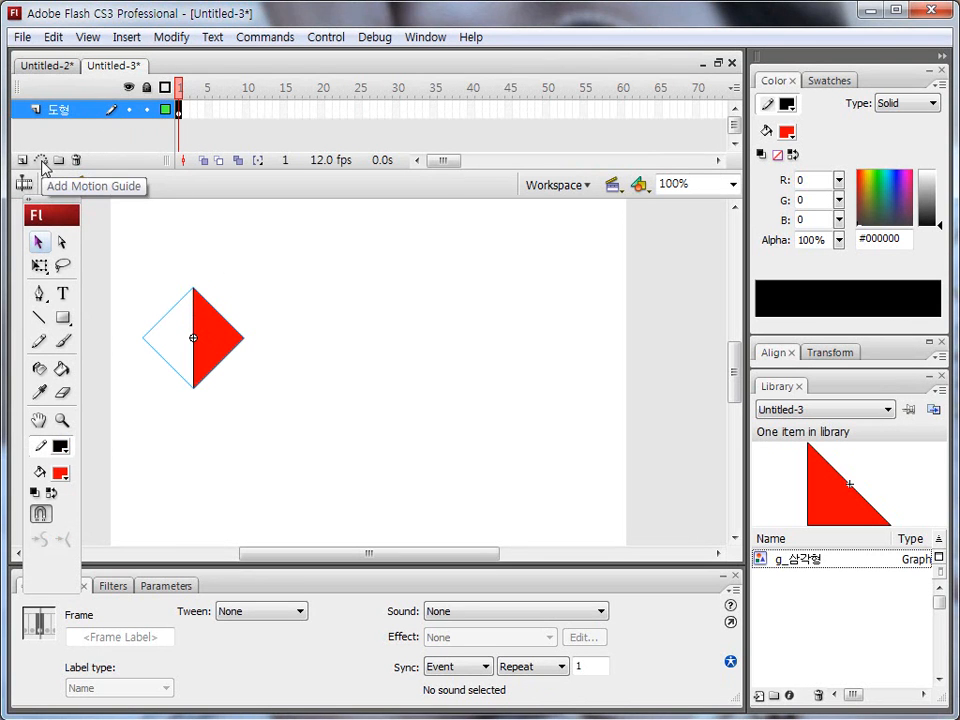
Step: Add a motion guide layer above 도형 and draw a wavy Pencil path about 595 px wide and 219 px high
left_click(41, 161)
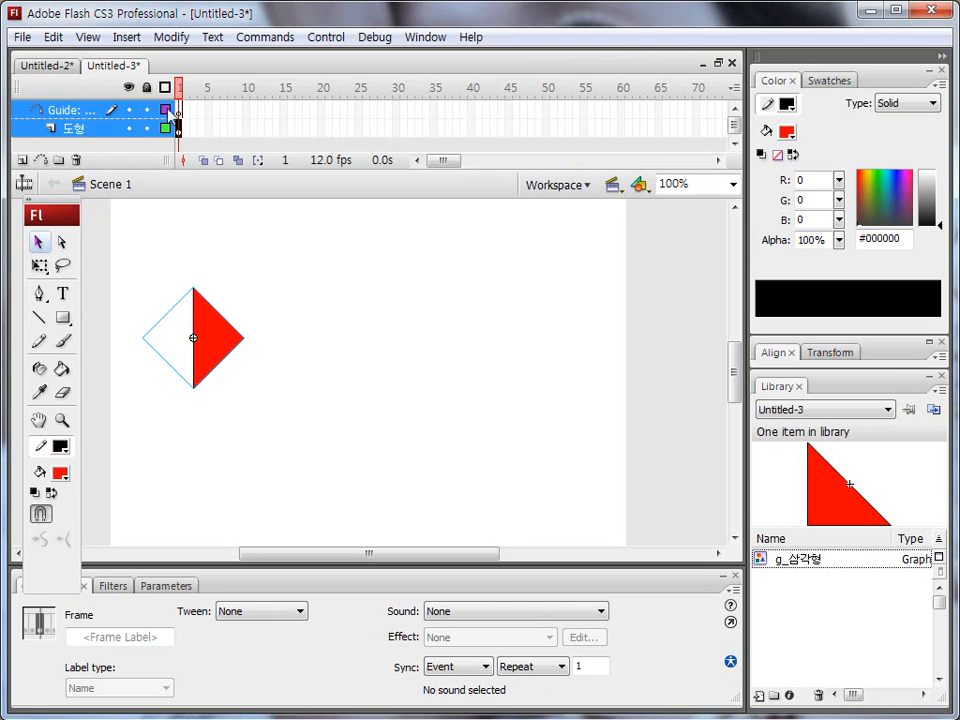
left_click(94, 261)
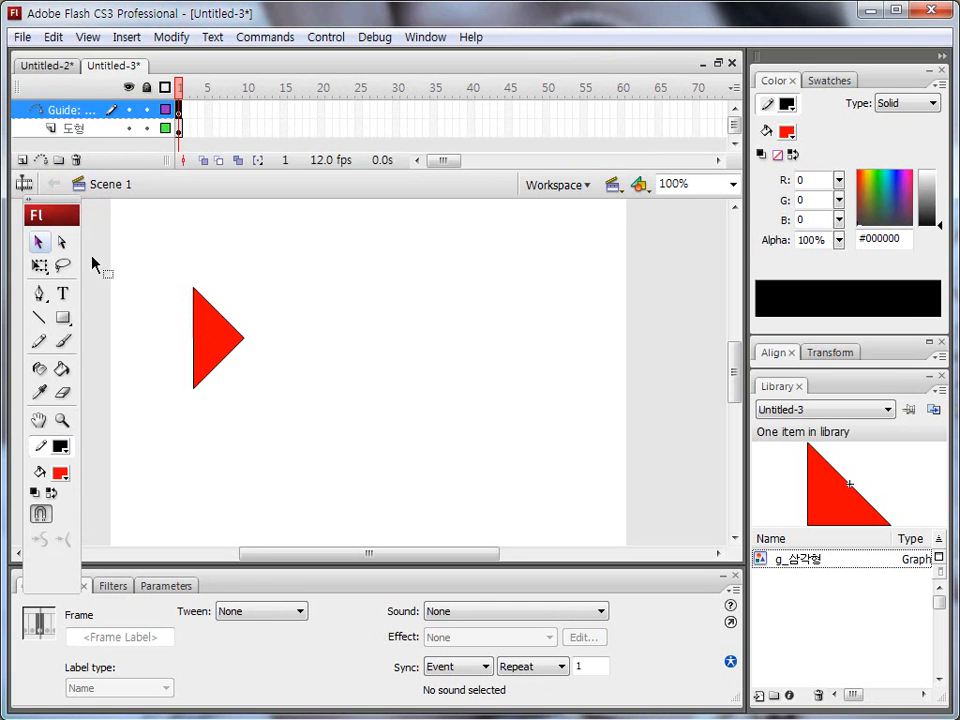
left_click(39, 340)
left_click(60, 514)
left_click(122, 568)
mouse_move(124, 377)
left_mouse_down()
mouse_move(218, 256)
mouse_move(302, 370)
mouse_move(390, 461)
mouse_move(526, 324)
mouse_move(683, 354)
left_mouse_up()
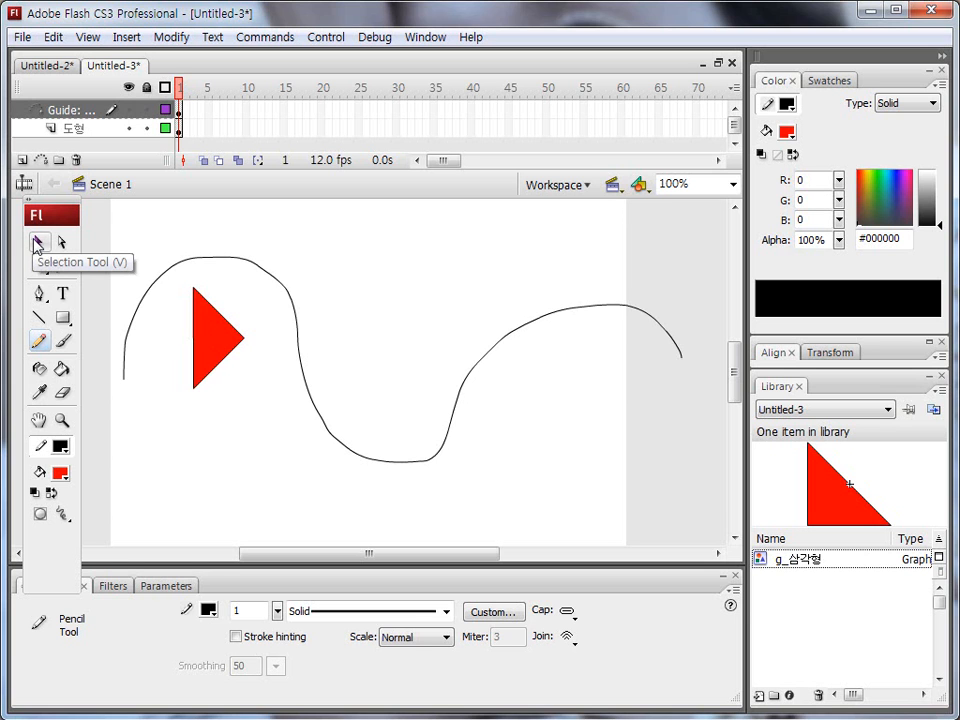
Step: Select the whole guide path and smooth it three times with the Smooth option
left_click(37, 244)
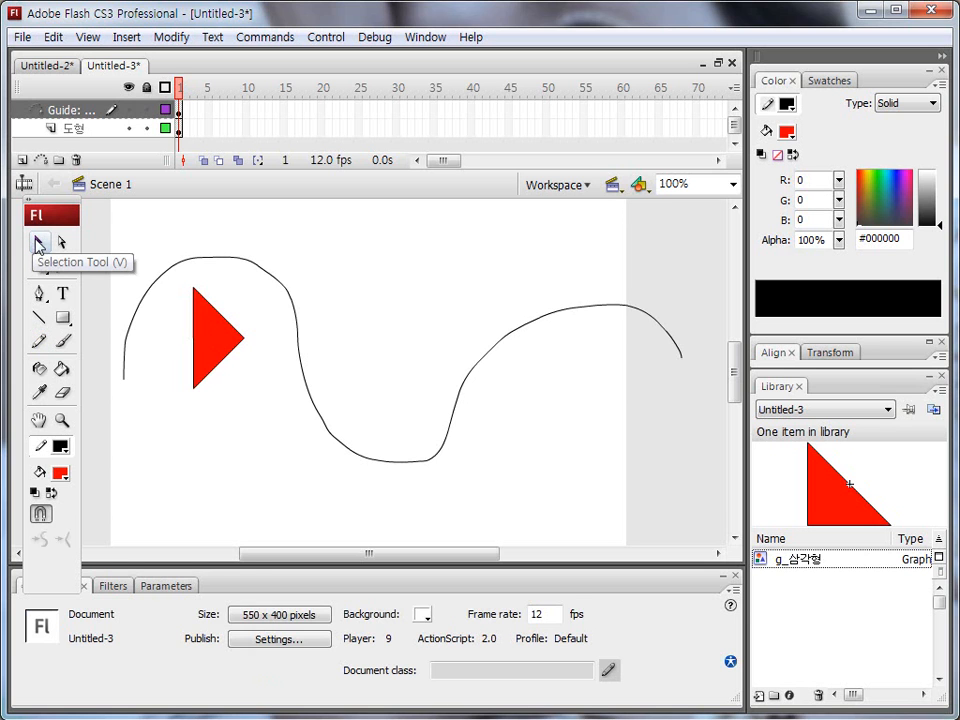
left_click(237, 263)
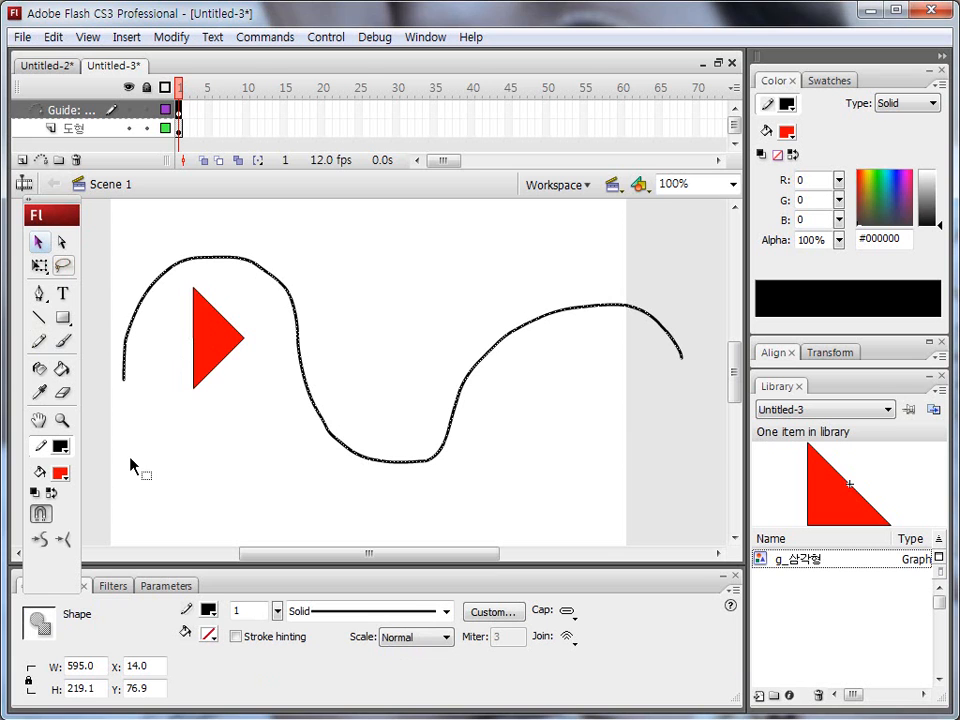
left_click(42, 541)
left_click(44, 541)
left_click(44, 541)
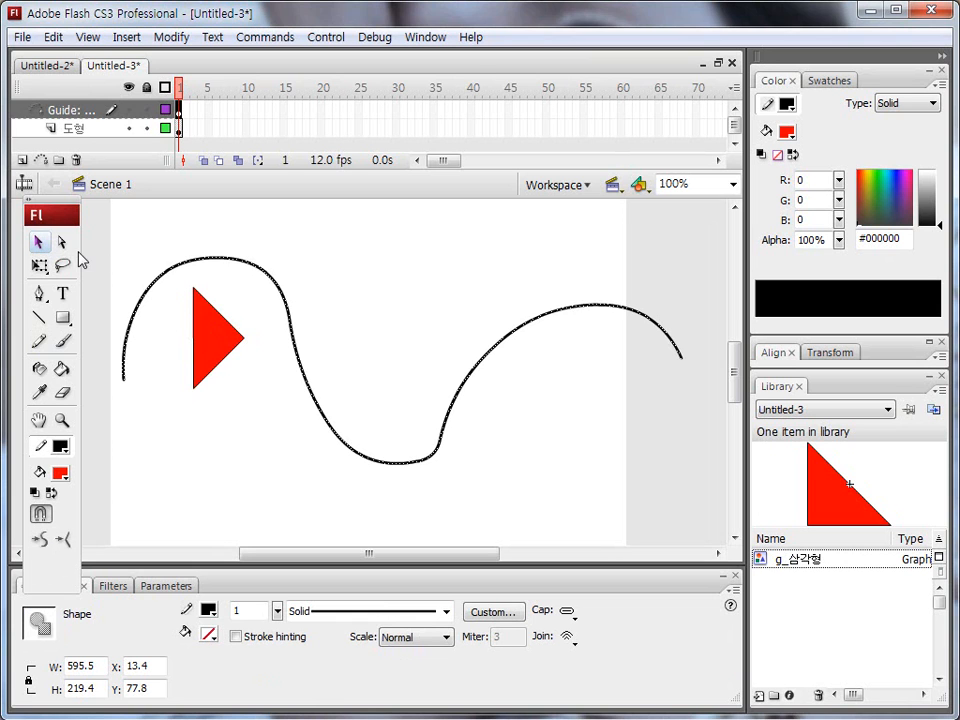
key("ctrl+shift+d")
mouse_move(188, 141)
left_mouse_down()
mouse_move(163, 138)
mouse_move(186, 145)
left_mouse_up()
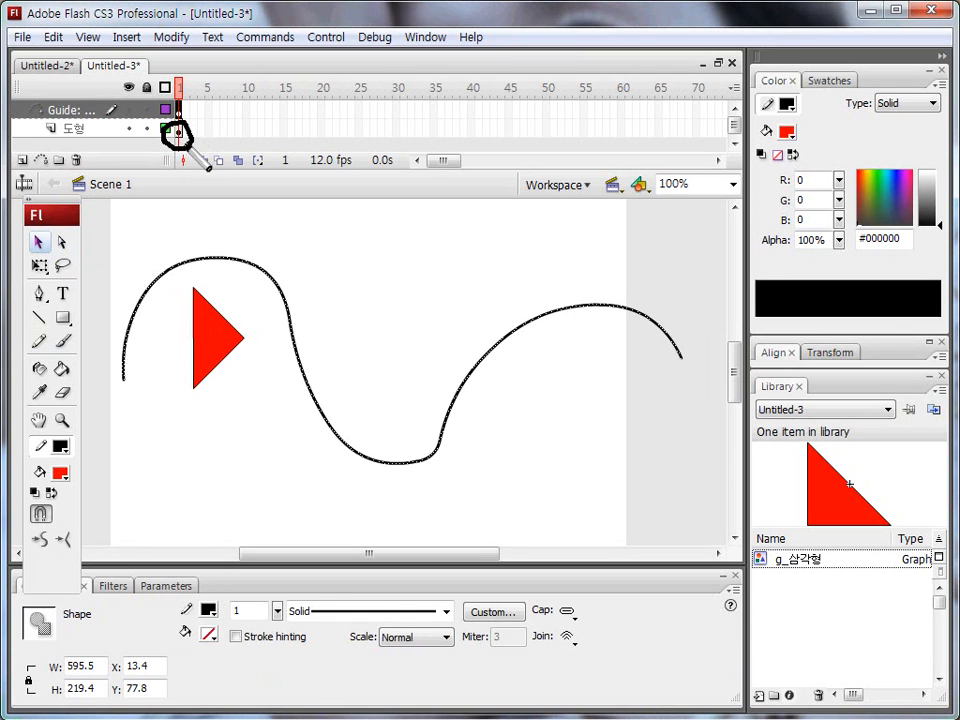
key("Escape")
Step: Insert a keyframe at frame 60 of the 도형 layer and extend the guide layer's frames to frame 60
left_click(623, 130)
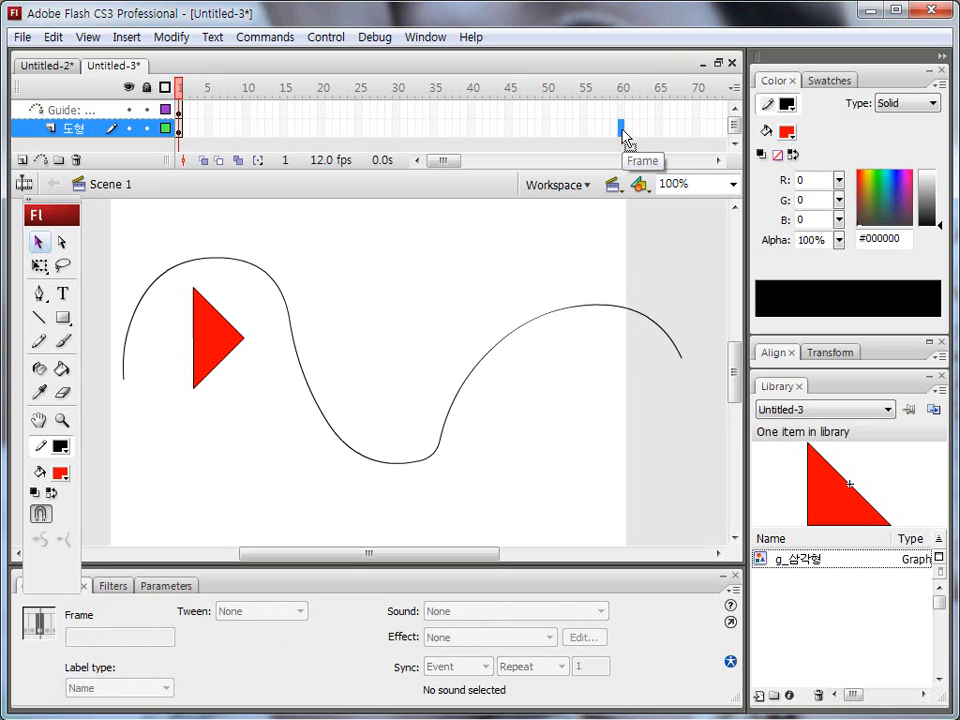
key("F6")
left_click(621, 110)
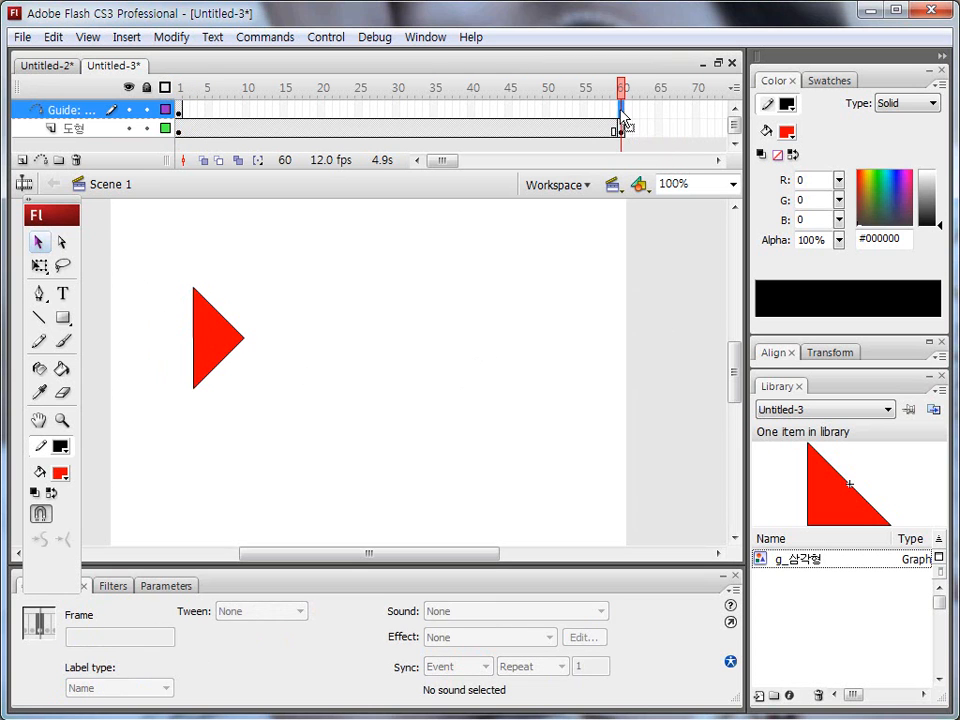
key("F5")
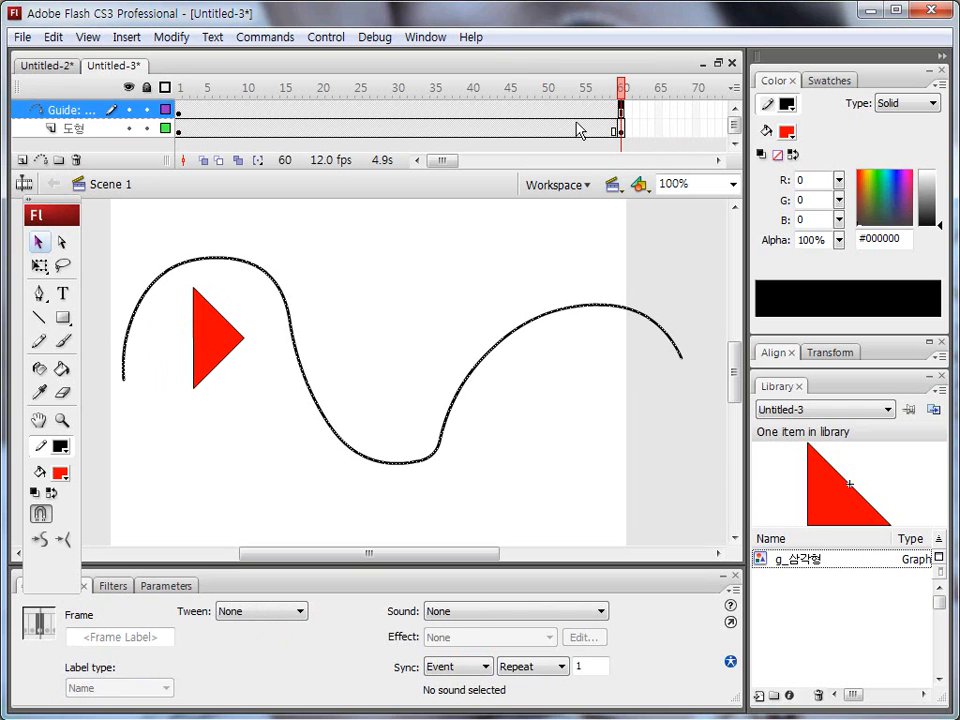
Step: Snap the triangle's centre to the guide path's left end at frame 1 and to its right end at frame 60
left_click(179, 130)
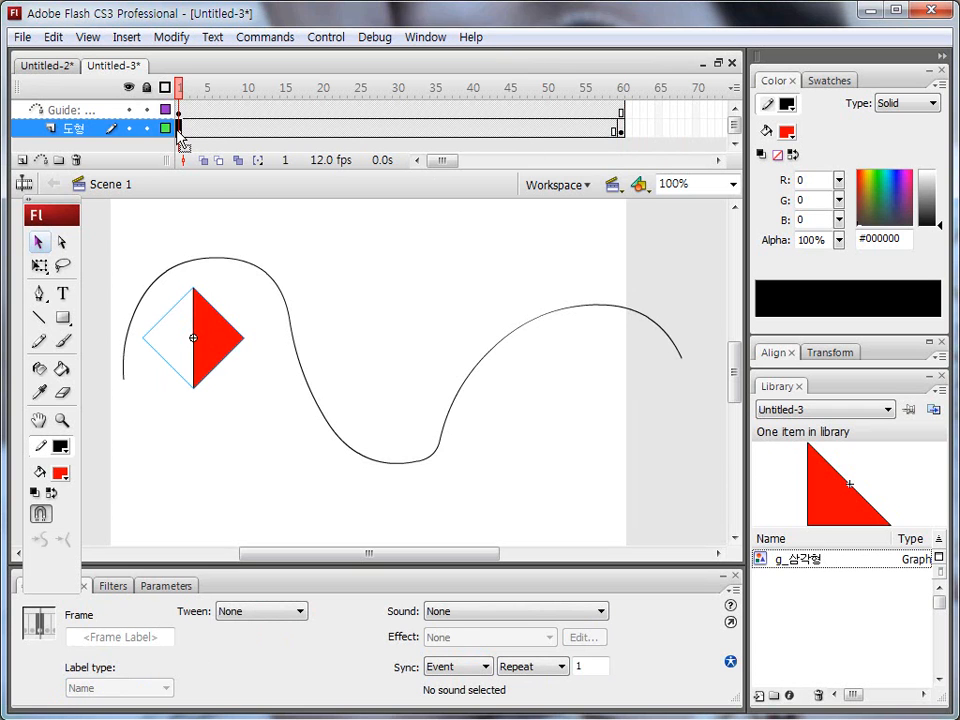
left_click(37, 242)
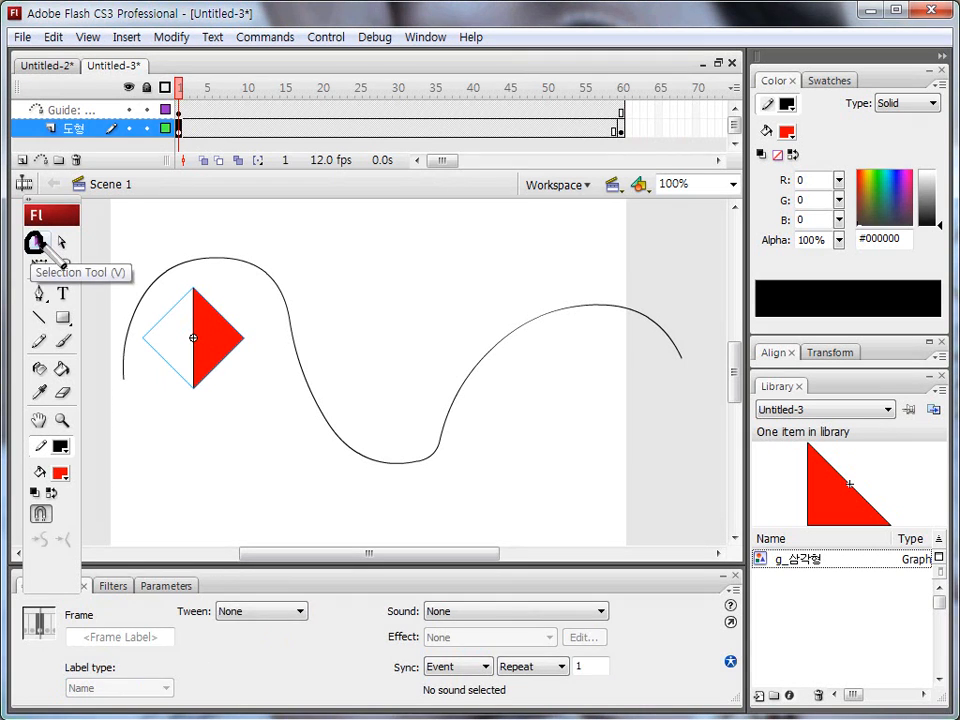
left_click_drag(199, 339, 121, 385)
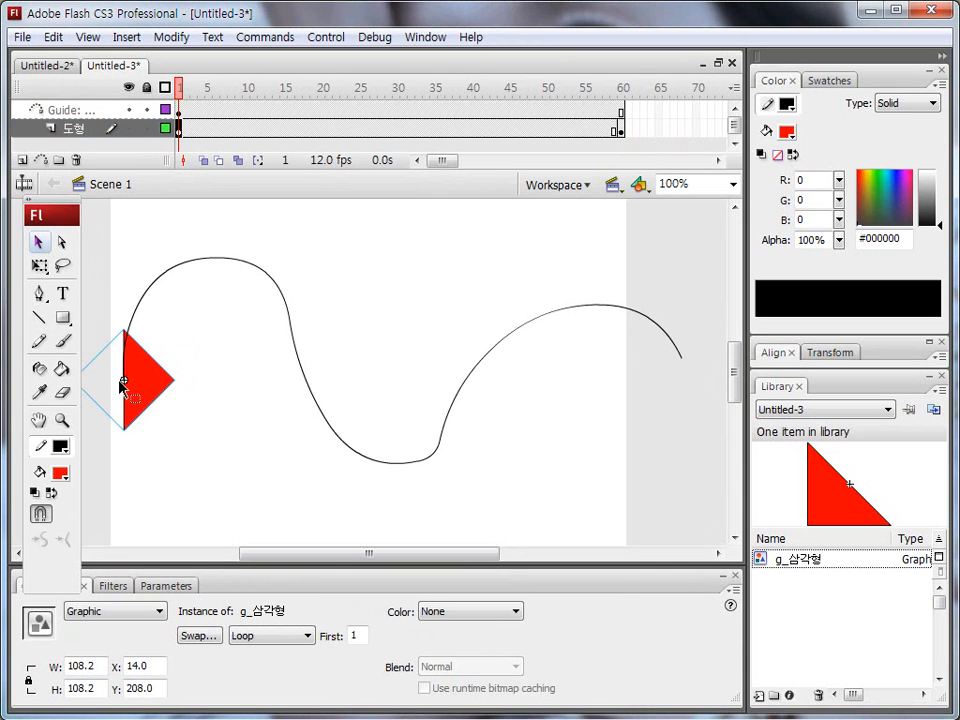
left_click(619, 130)
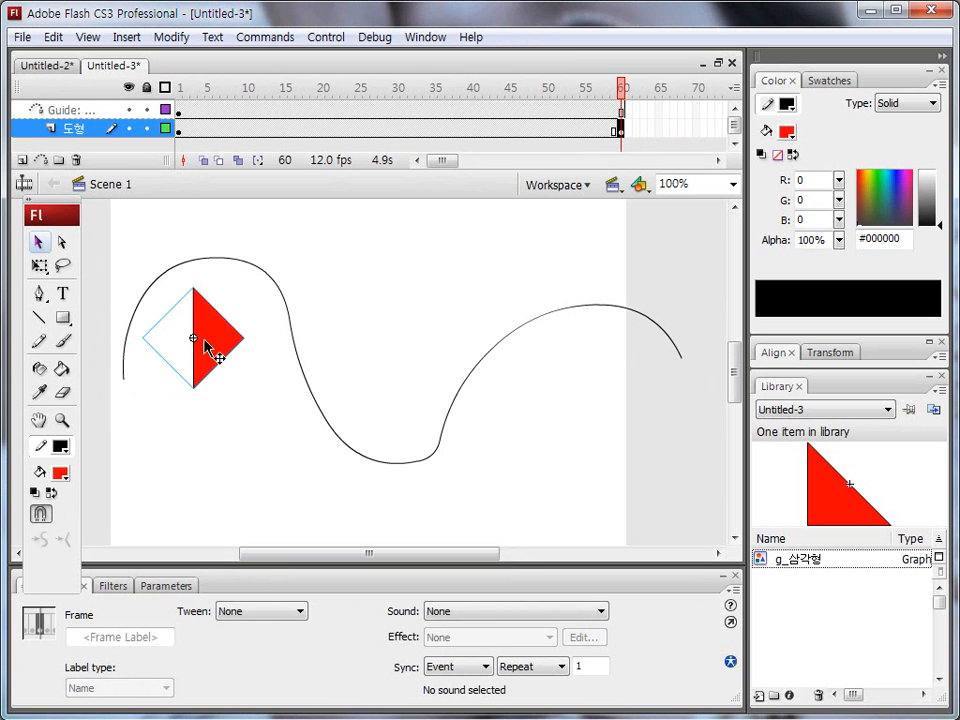
left_click_drag(201, 348, 680, 354)
Step: Apply a motion tween between frames 1 and 60 of the 도형 layer and scrub back to frame 1
left_click(343, 128)
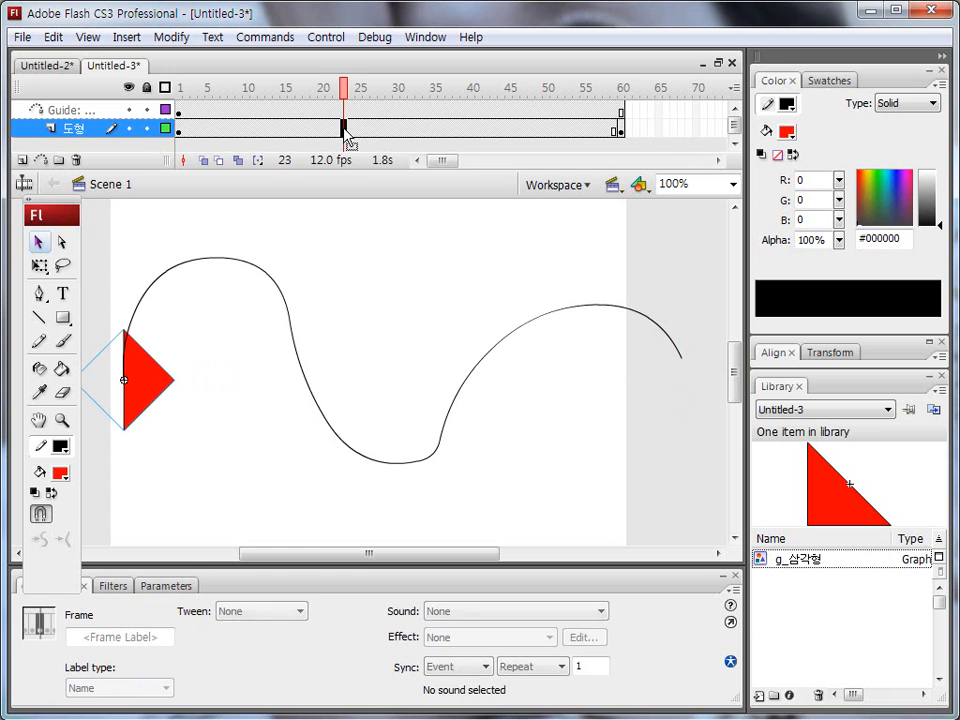
left_click(300, 611)
left_click(240, 640)
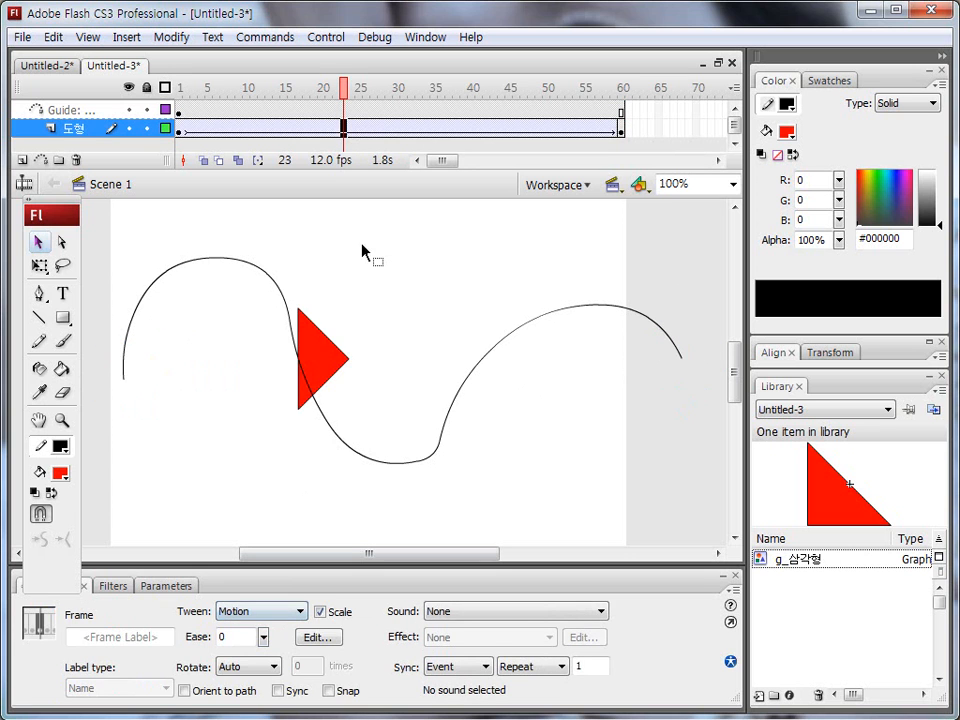
left_click_drag(350, 90, 112, 80)
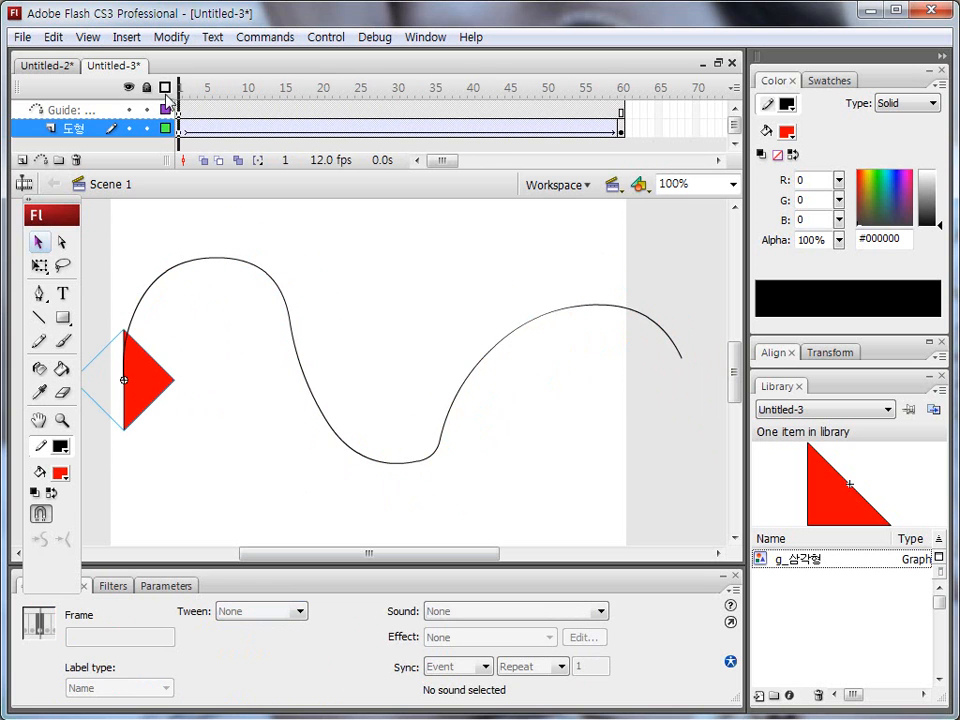
mouse_move(120, 342)
left_mouse_down()
mouse_move(88, 402)
mouse_move(123, 351)
mouse_move(166, 408)
left_mouse_up()
mouse_move(690, 340)
left_mouse_down()
mouse_move(647, 386)
mouse_move(700, 404)
mouse_move(690, 343)
mouse_move(714, 424)
left_mouse_up()
key("Escape")
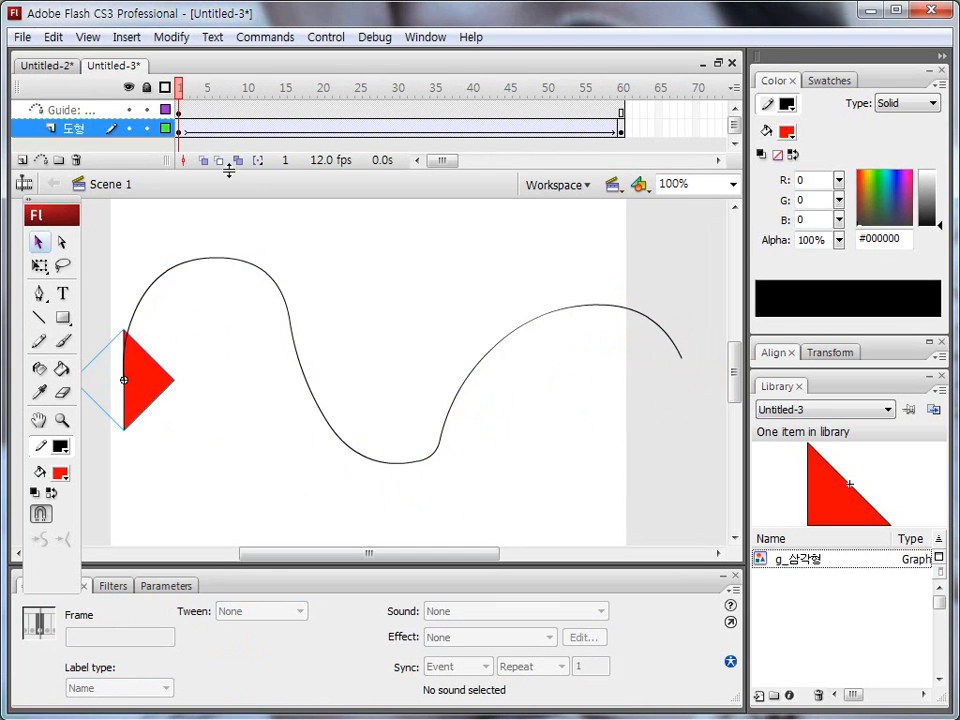
Step: At frame 1, rotate the triangle about 90° counter-clockwise with Free Transform so it points up along the path's start
left_click(180, 130)
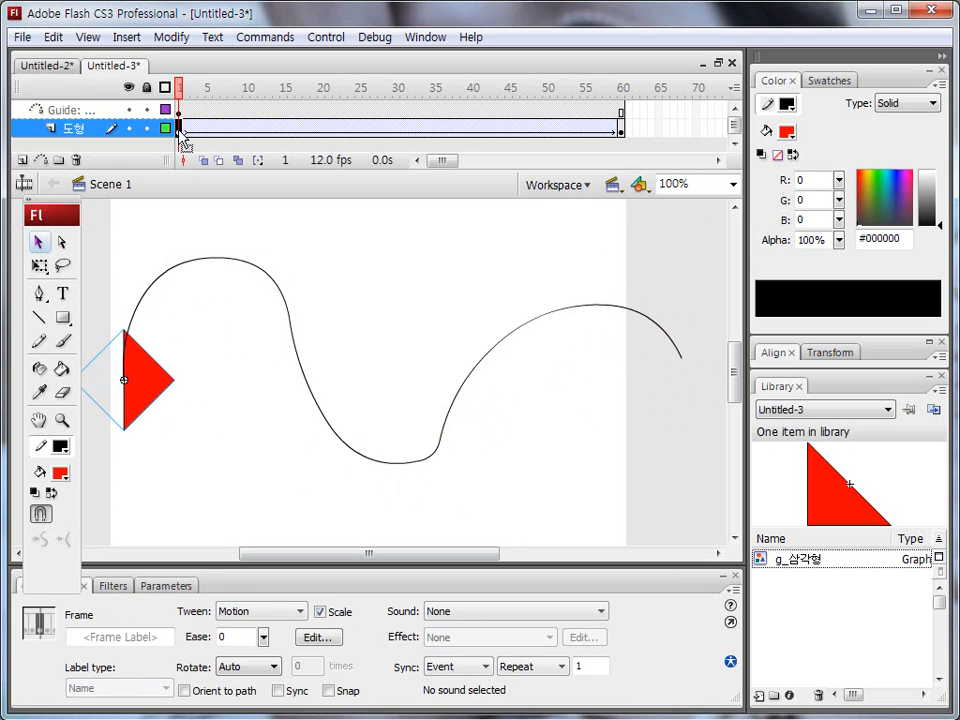
left_click(39, 269)
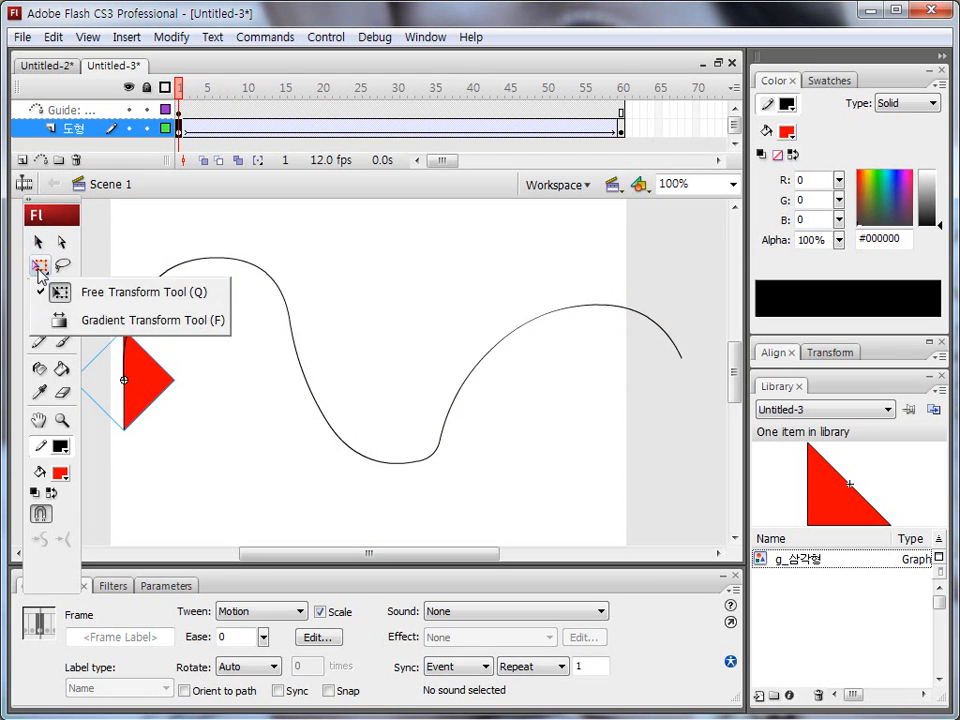
left_click(85, 292)
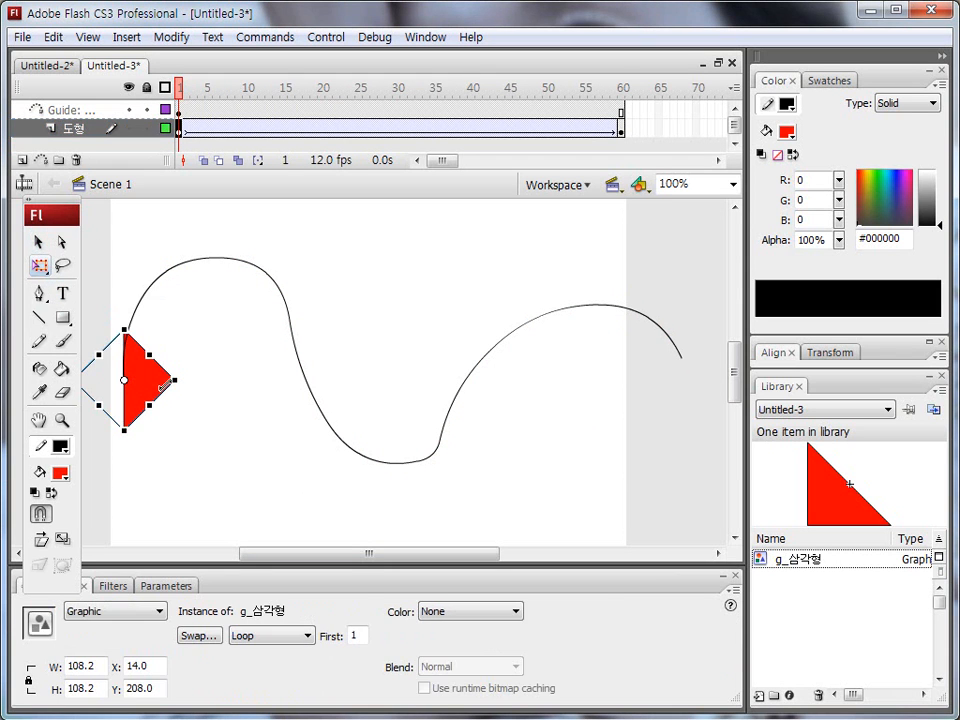
left_click_drag(189, 385, 141, 297)
Step: At frame 60, rotate the triangle clockwise so it points down to the right along the path's end
left_click(621, 128)
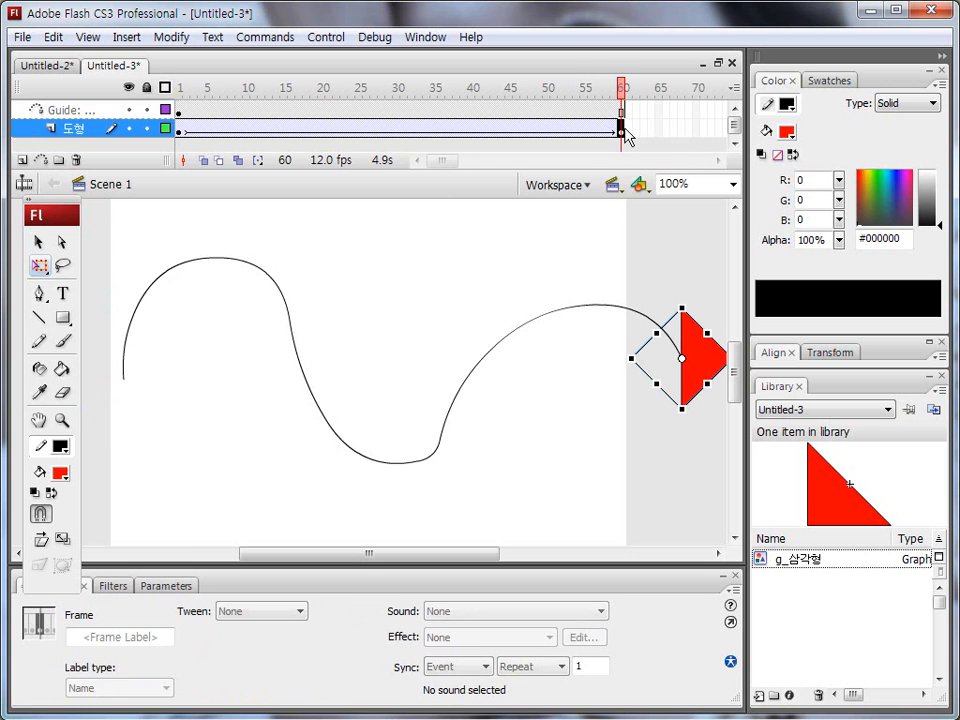
left_click(681, 430)
left_click(681, 411)
left_click_drag(681, 411, 647, 351)
Step: Scrub back to frame 1 and play the triangle's animation on the stage
left_click_drag(621, 128, 176, 171)
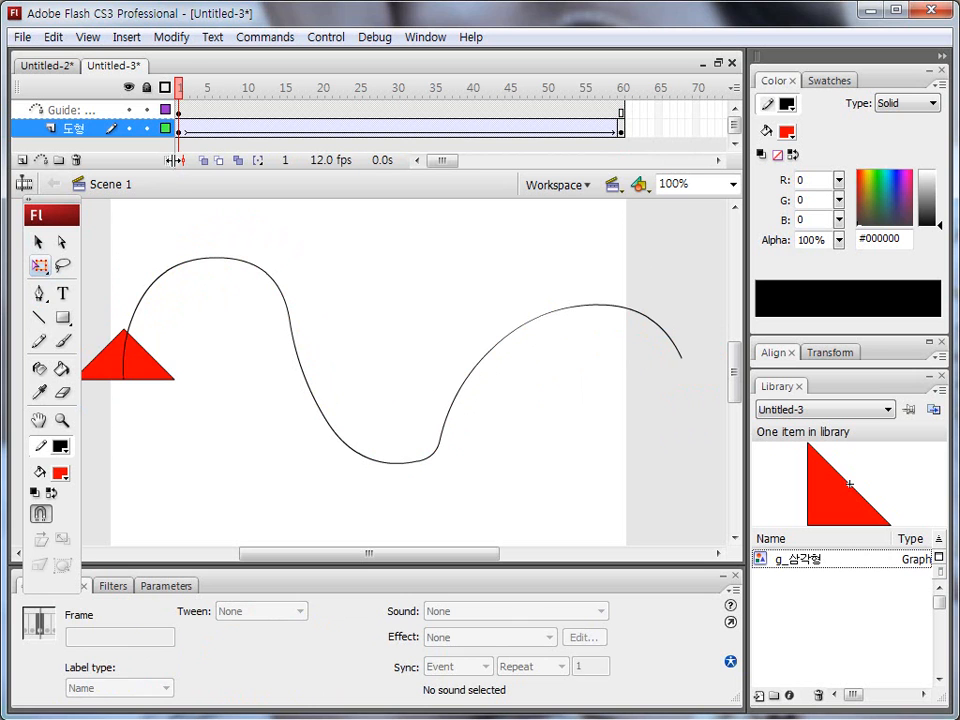
key("Return")
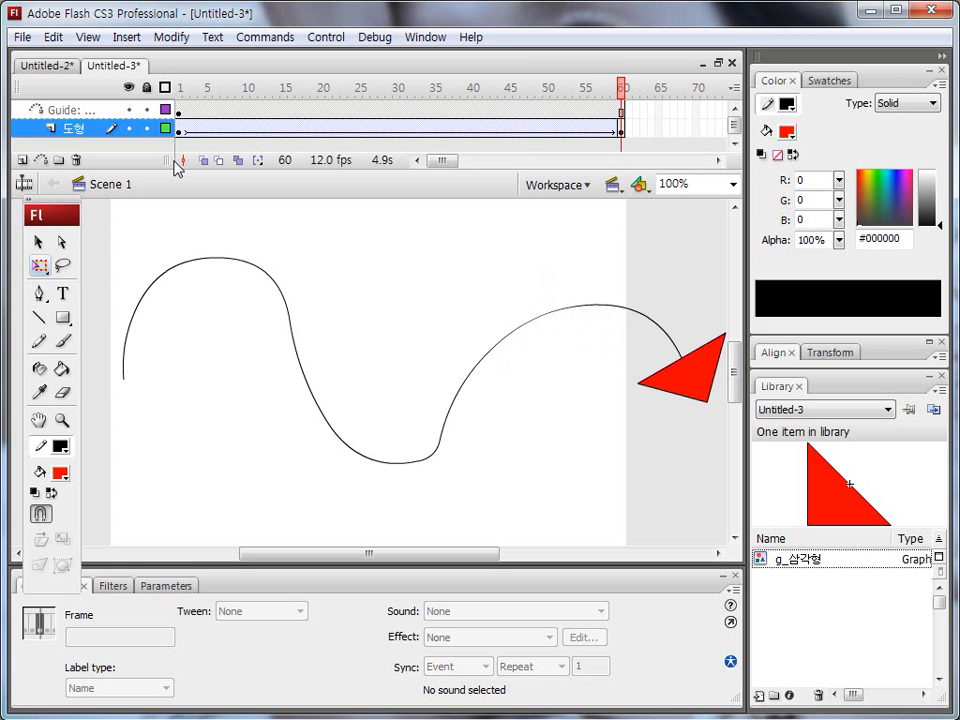
Step: Examine the tween options of the 도형 layer's first keyframe, including Orient to path, and scrub through the animation
left_click(181, 131)
mouse_move(181, 621)
left_mouse_down()
mouse_move(336, 621)
mouse_move(294, 594)
mouse_move(180, 611)
left_mouse_up()
mouse_move(187, 704)
left_mouse_down()
mouse_move(263, 705)
mouse_move(228, 680)
mouse_move(201, 709)
left_mouse_up()
key("Escape")
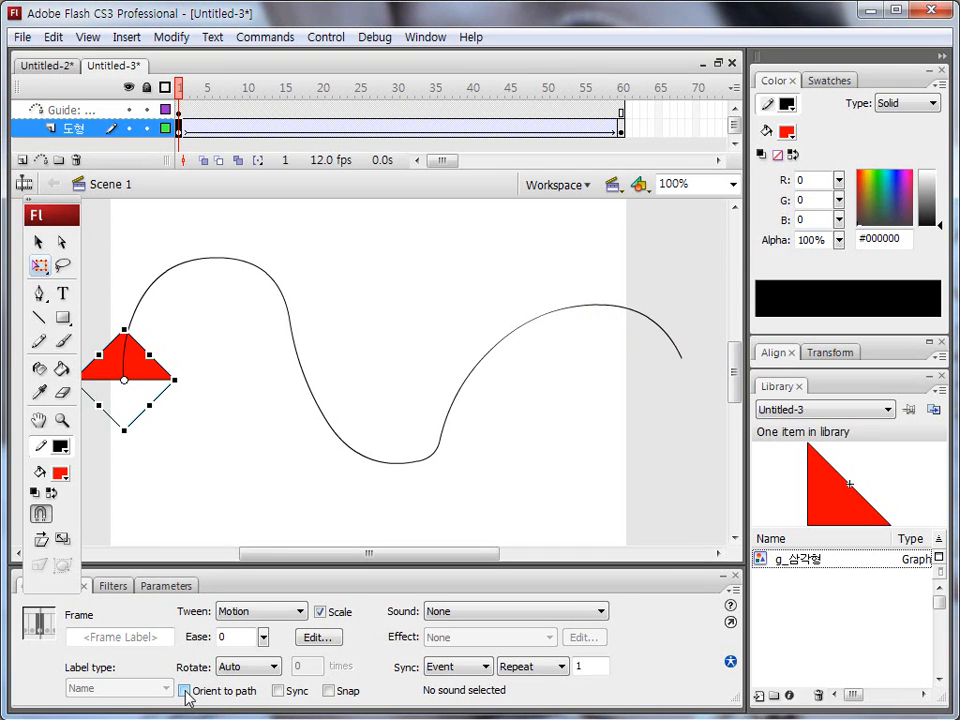
left_click_drag(191, 92, 180, 128)
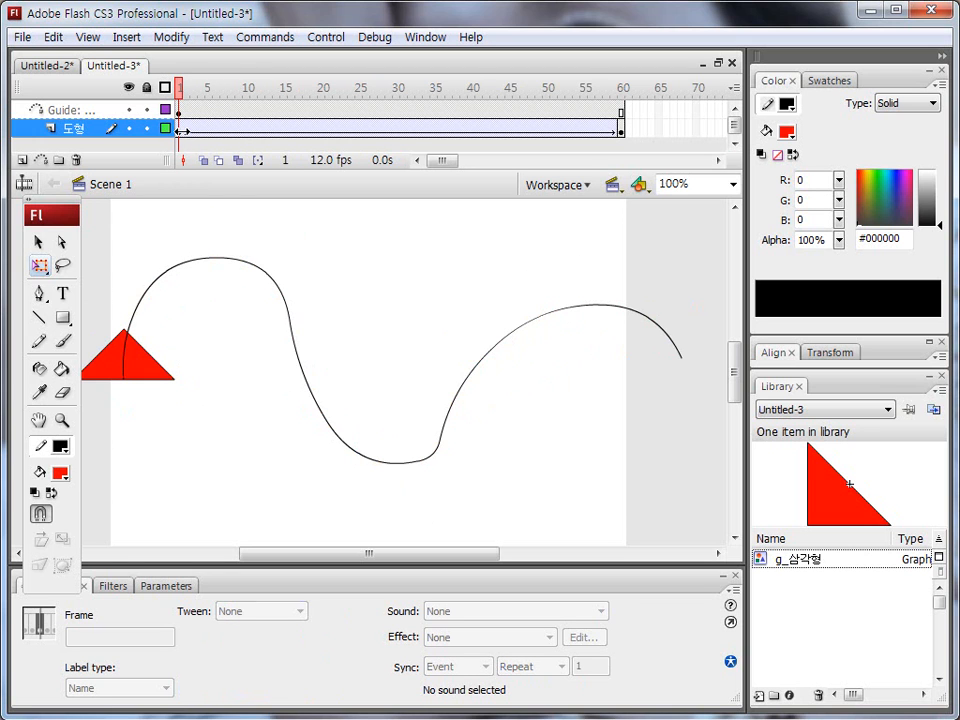
left_click(180, 130)
left_click_drag(178, 705, 256, 705)
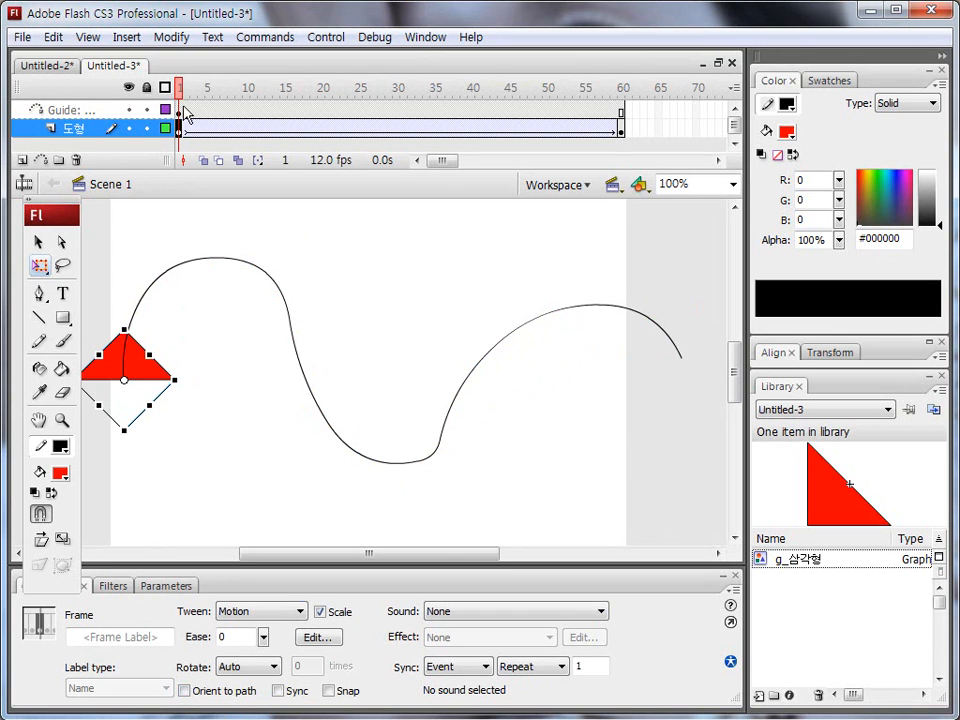
Step: Enable Orient to path for the 도형 layer's motion tween at its first keyframe and play the animation from frame 1
left_click(216, 88)
left_click_drag(233, 90, 180, 90)
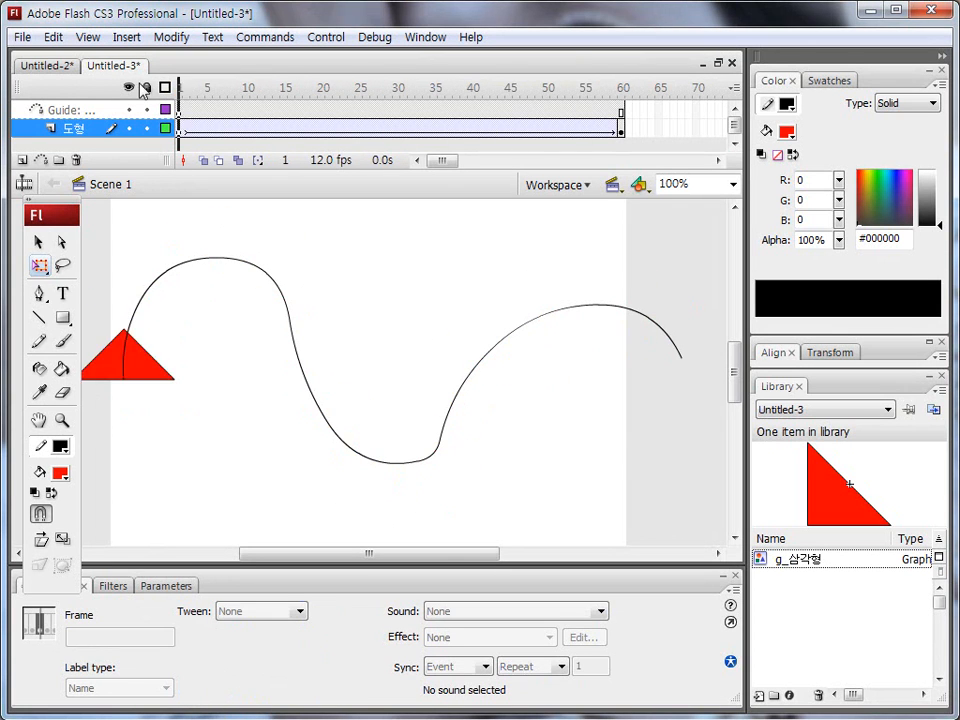
left_click(178, 128)
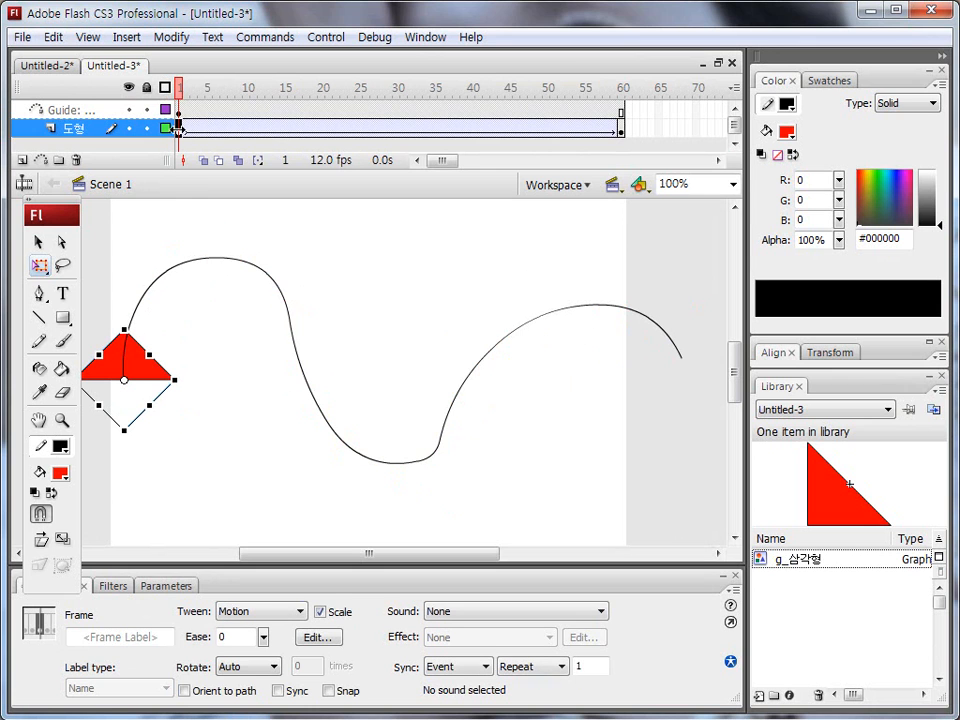
mouse_move(182, 698)
left_mouse_down()
mouse_move(258, 702)
mouse_move(236, 704)
mouse_move(246, 686)
mouse_move(210, 702)
left_mouse_up()
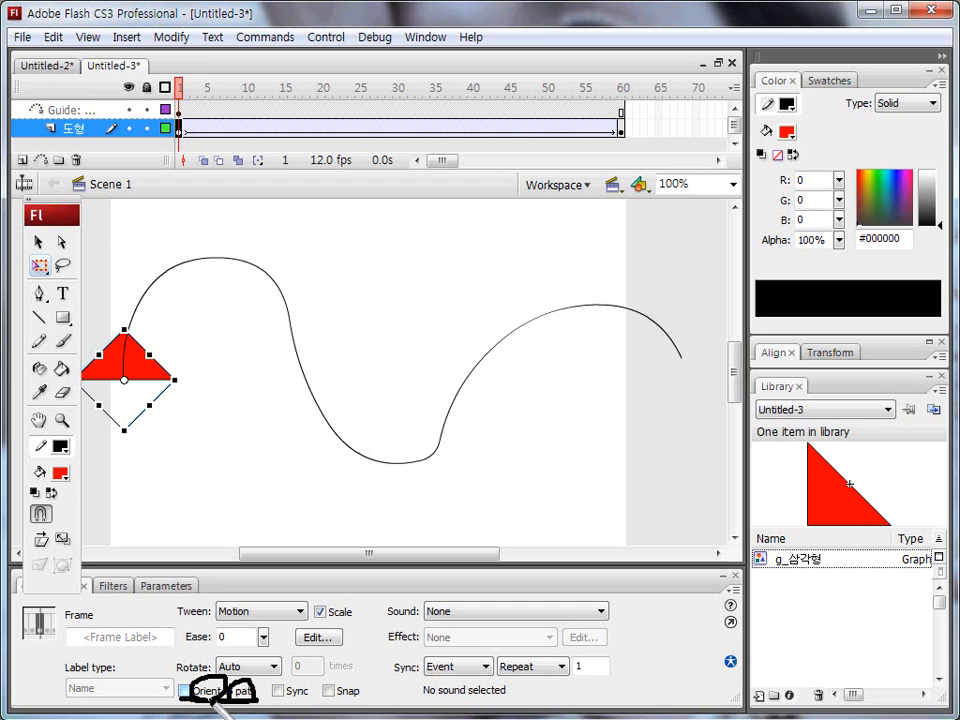
key("Escape")
left_click(184, 691)
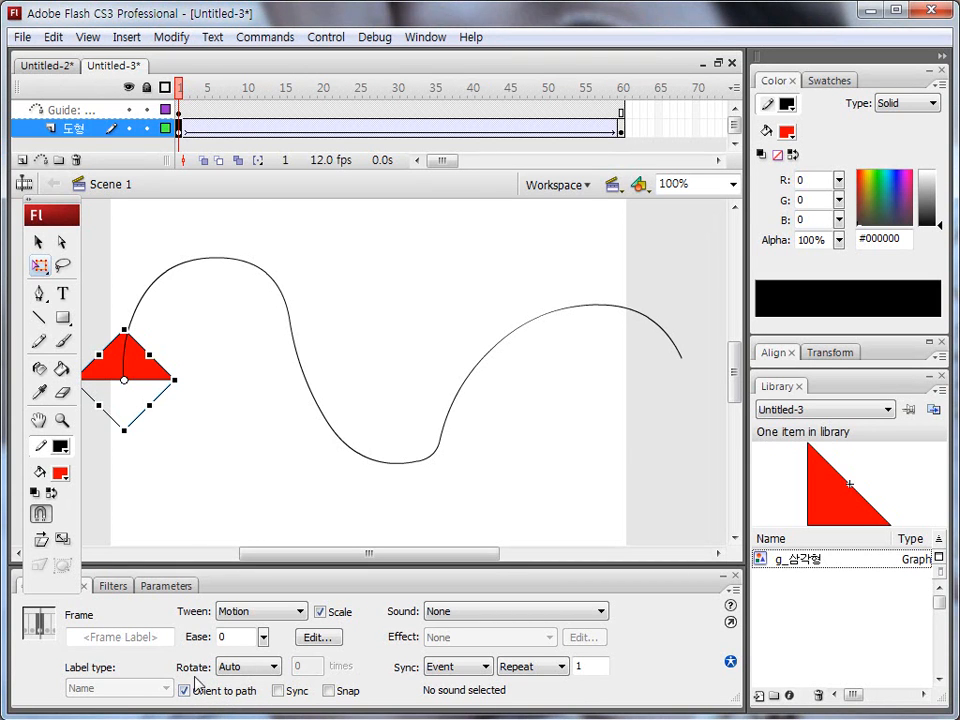
left_click_drag(180, 88, 113, 132)
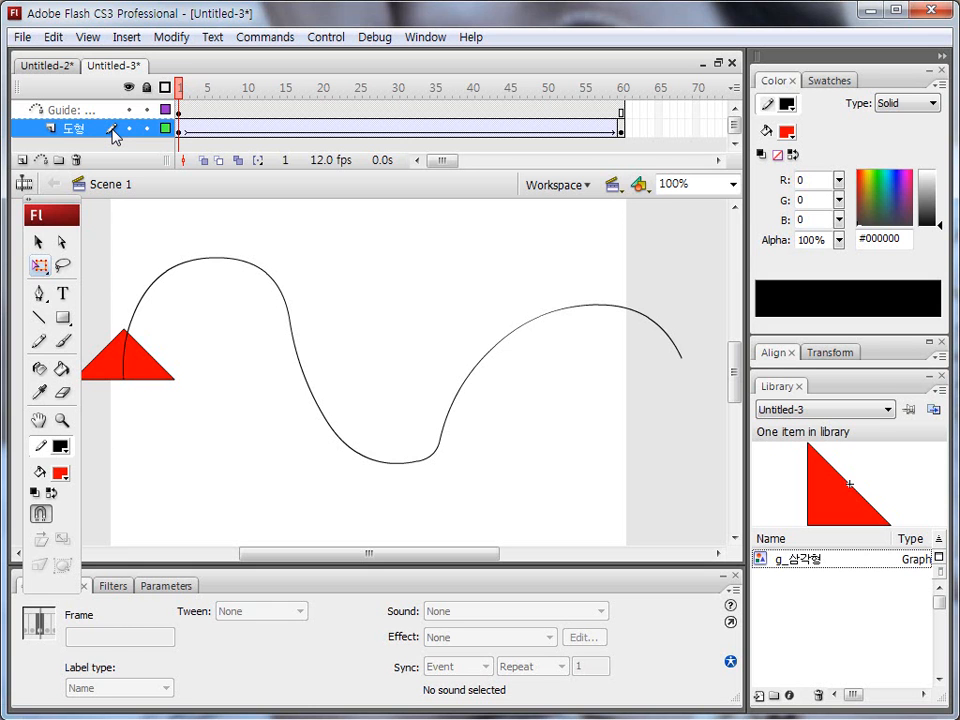
key("Return")
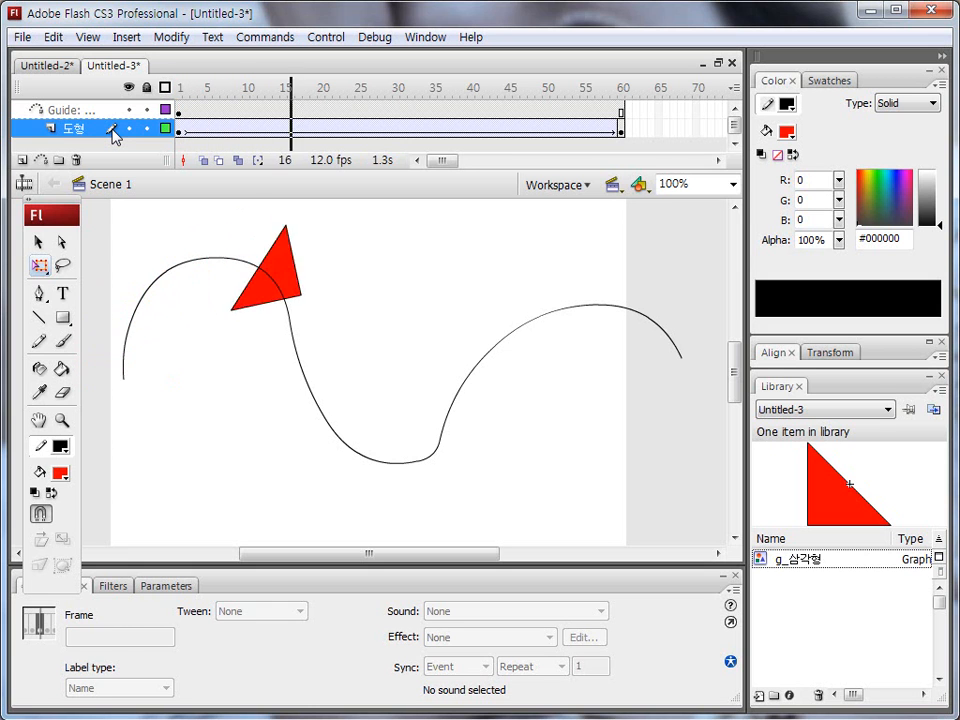